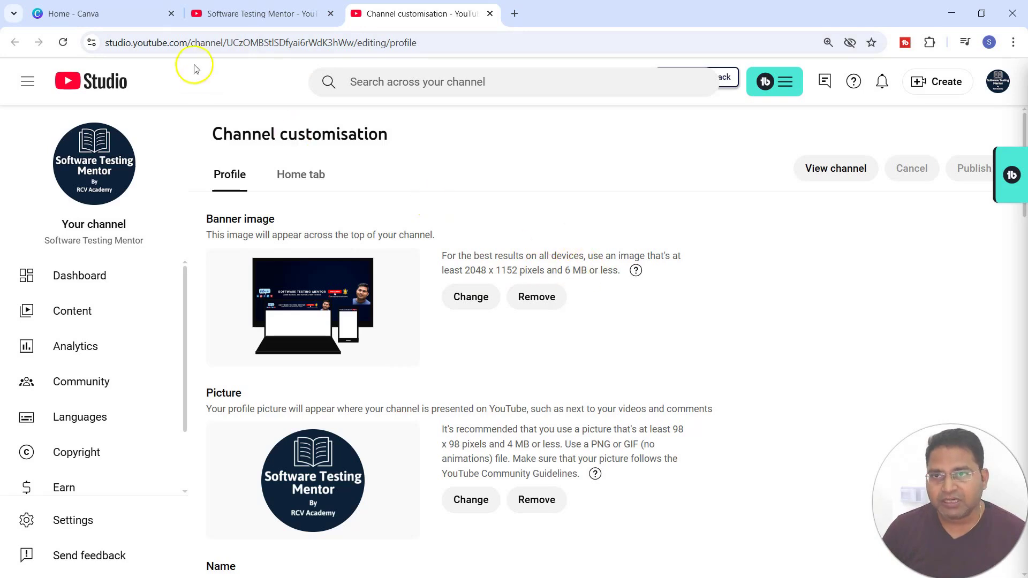
Step: Open the design creator in Canva and search the design types for youtube
click(87, 14)
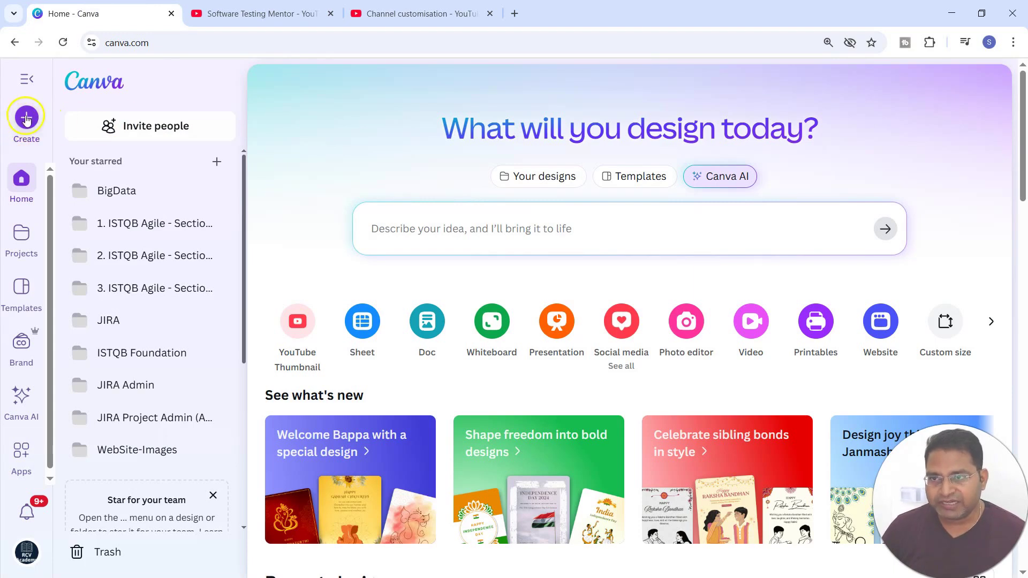
click(619, 369)
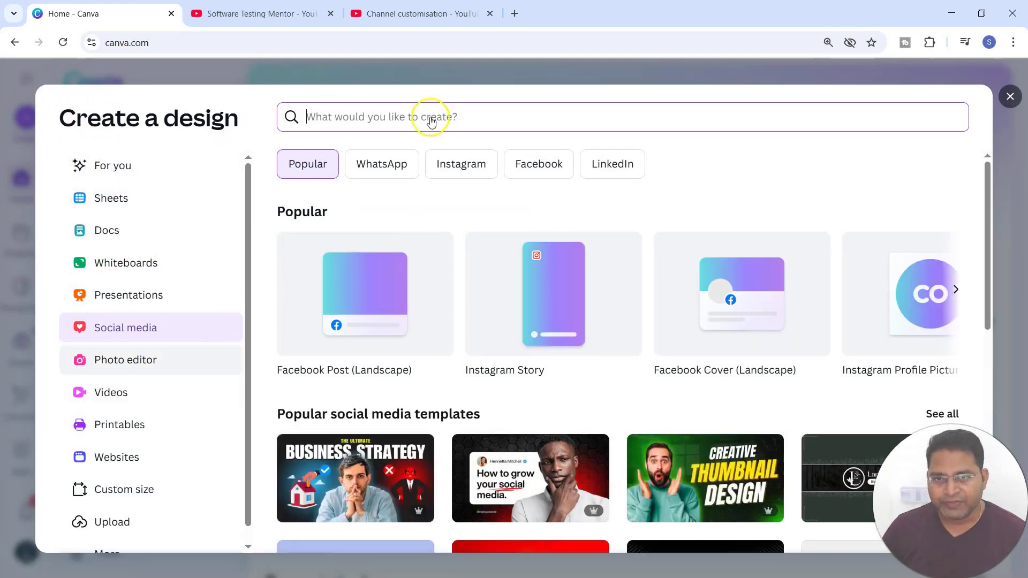
click(388, 118)
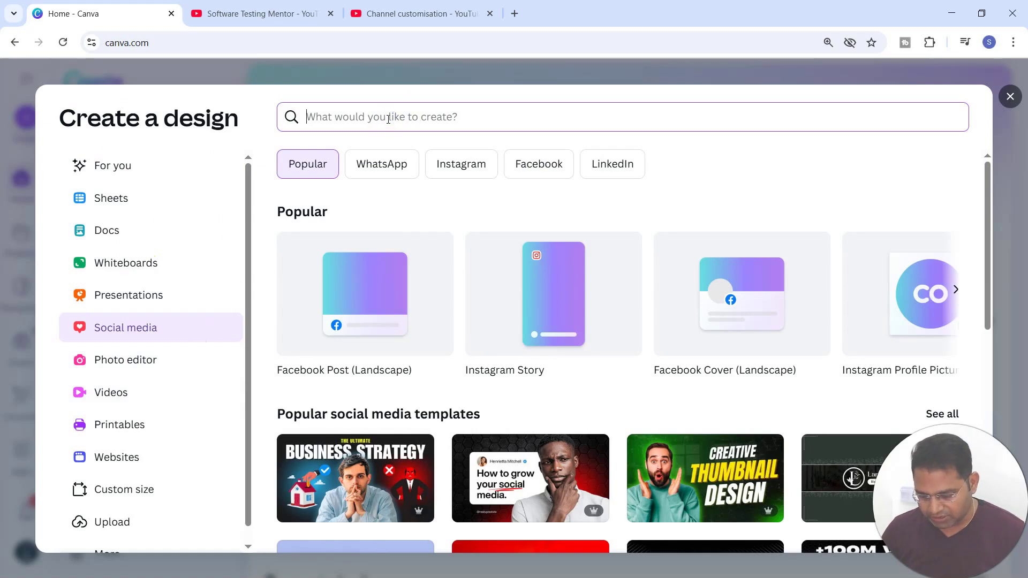
text(youtube)
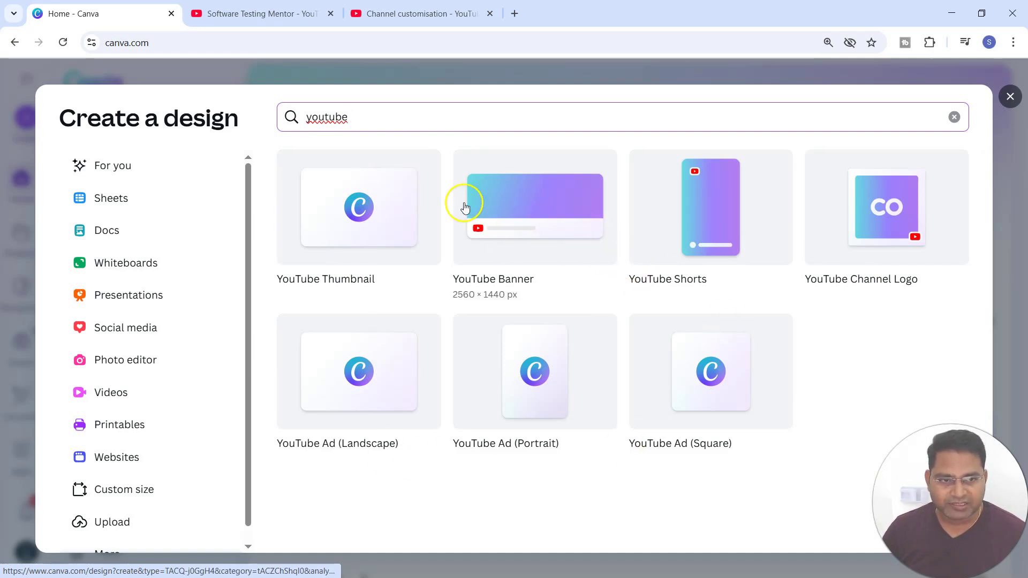
Step: Check the channel's banner size recommendation and create a new YouTube Banner design at 2560 × 1440 px
click(495, 252)
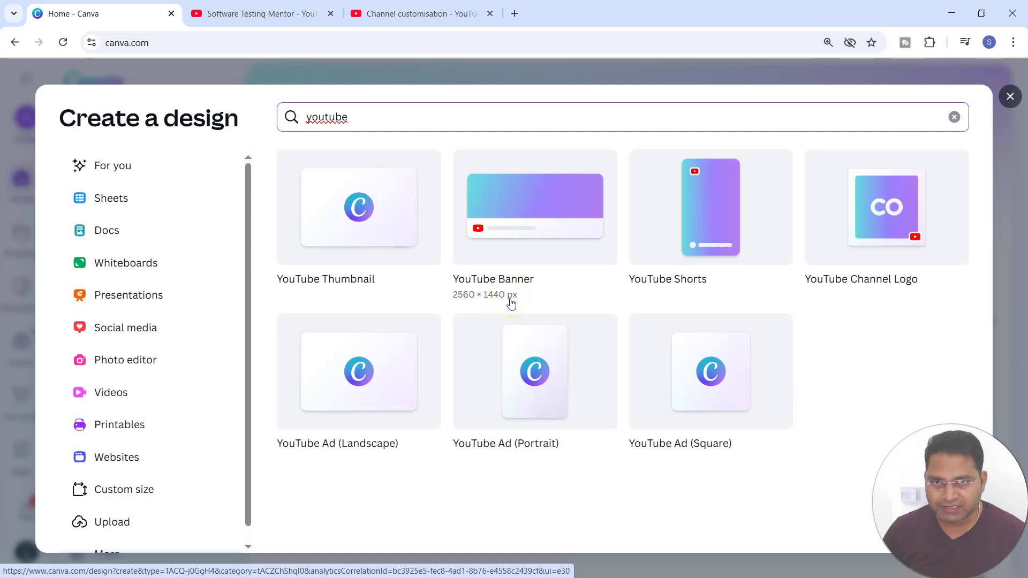
click(423, 14)
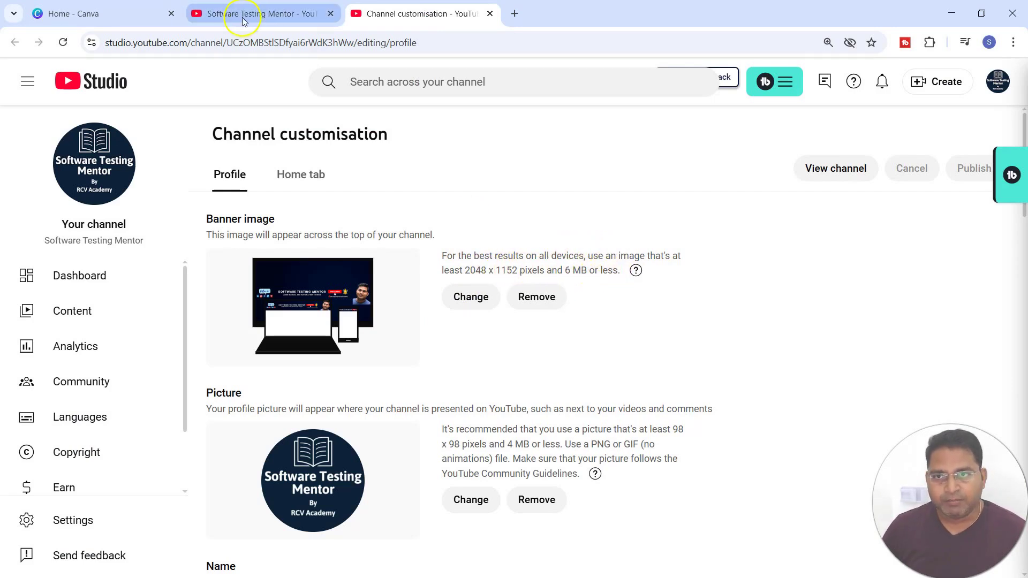
click(117, 17)
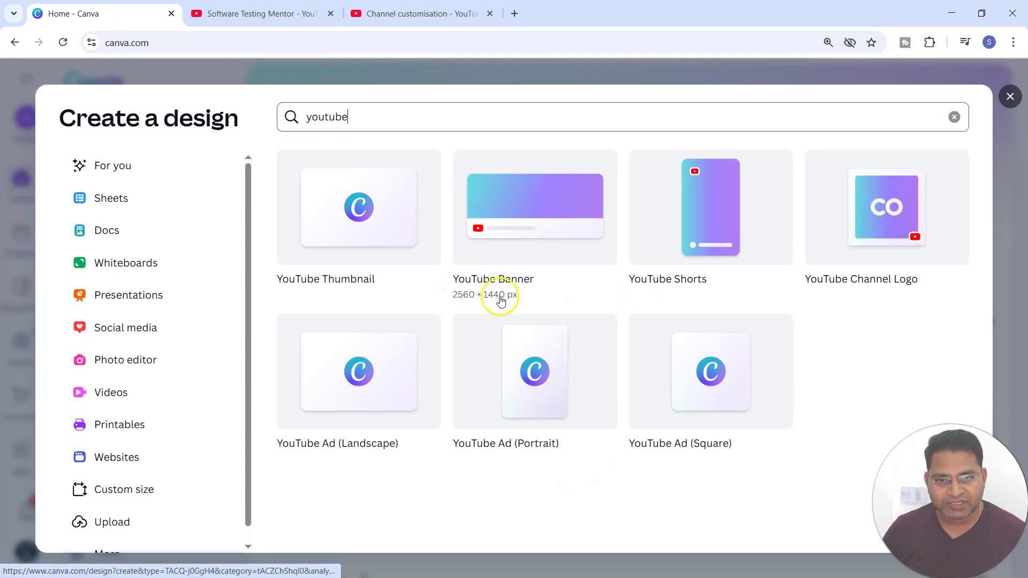
click(542, 223)
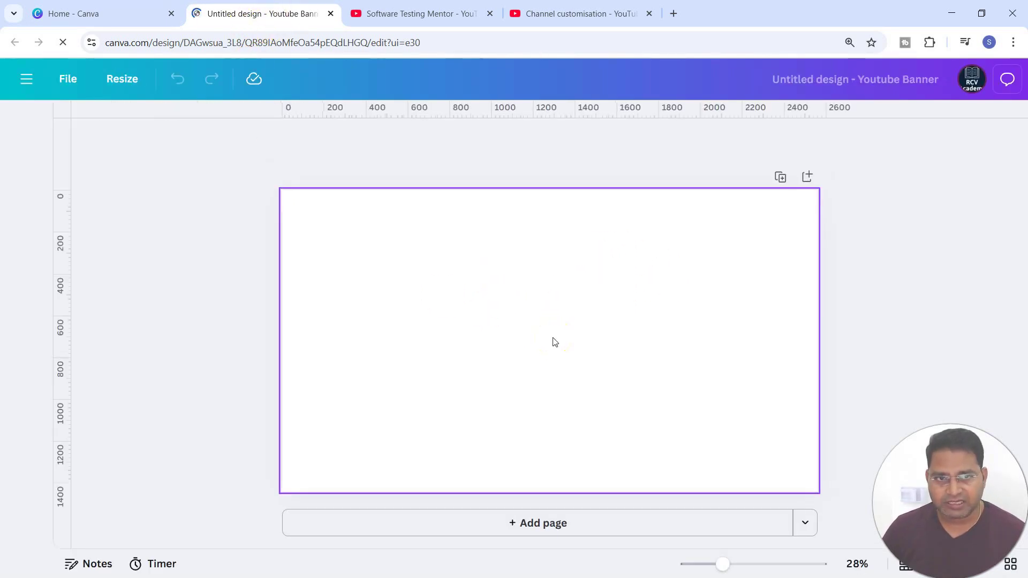
Step: Rename the design as youtube-banner
text(outube-banner)
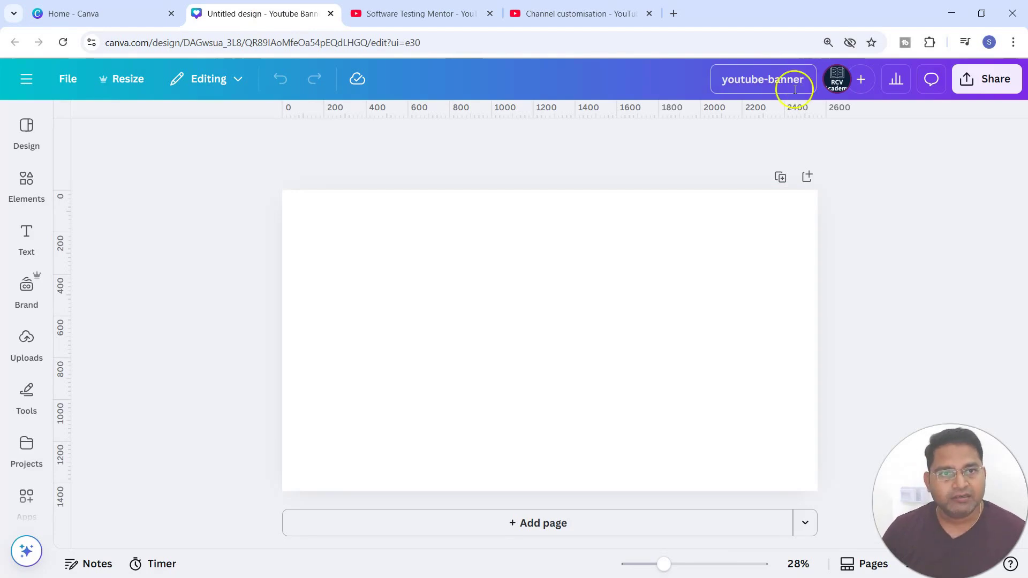
key(Return)
click(321, 242)
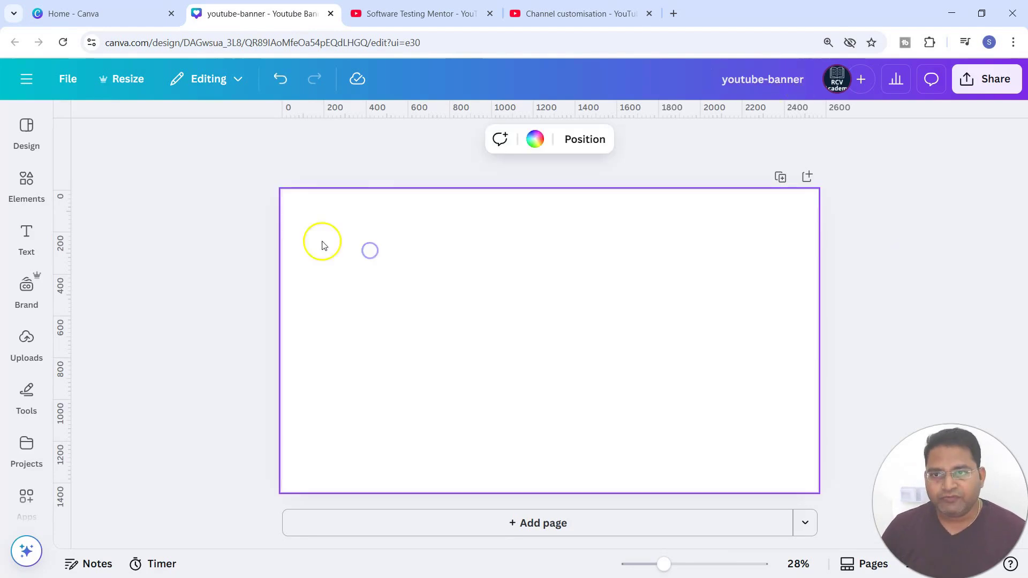
Step: Apply the Red and White Clean Gardener YouTube Banner template from the recently used design templates
click(26, 133)
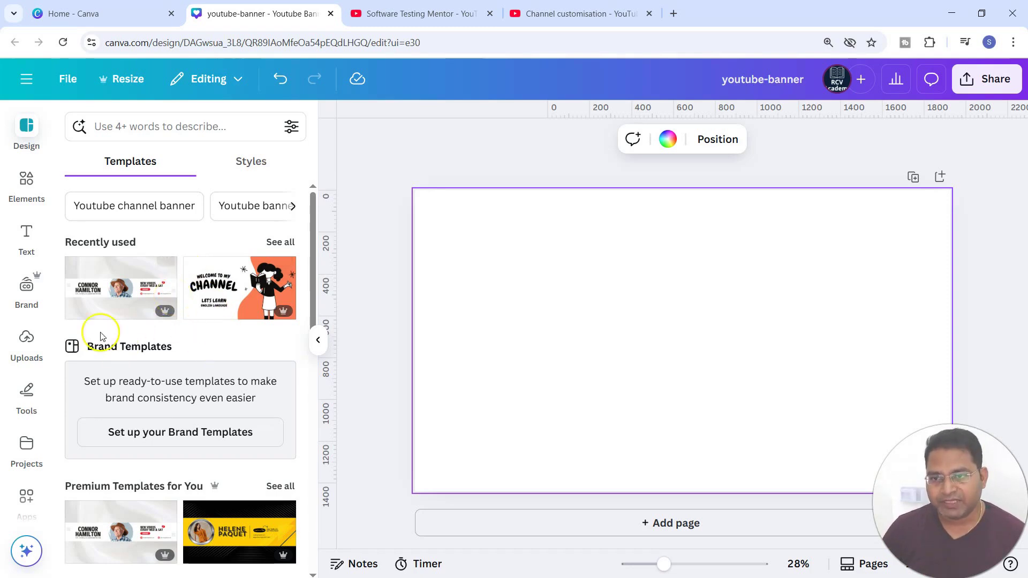
scroll(178, 432, down, 3)
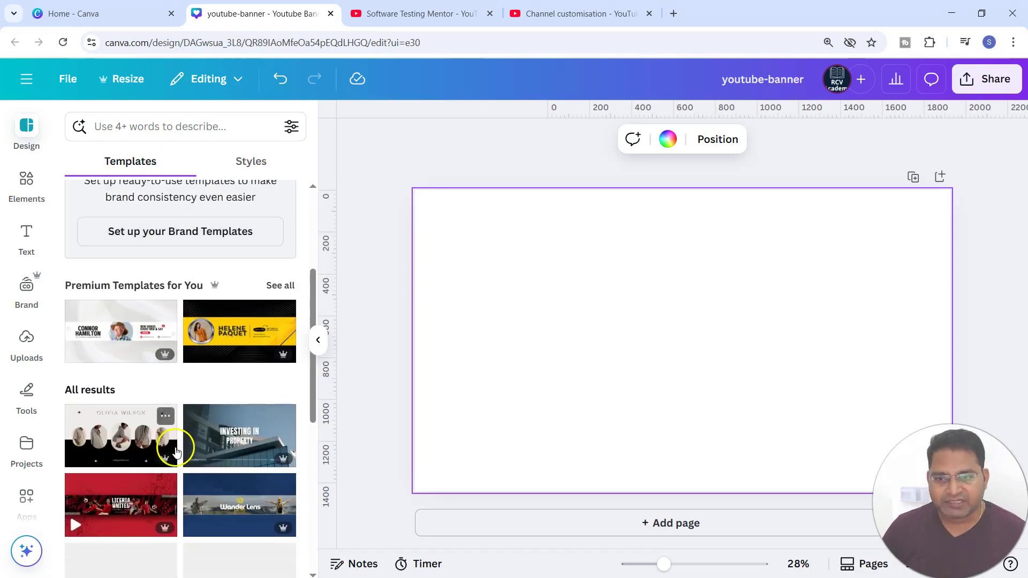
scroll(174, 439, up, 4)
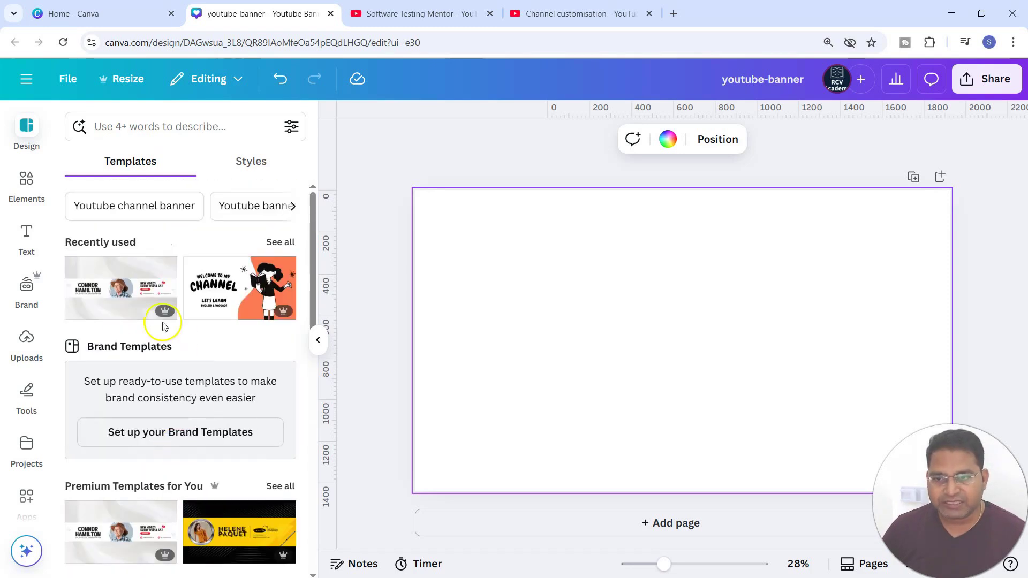
click(118, 300)
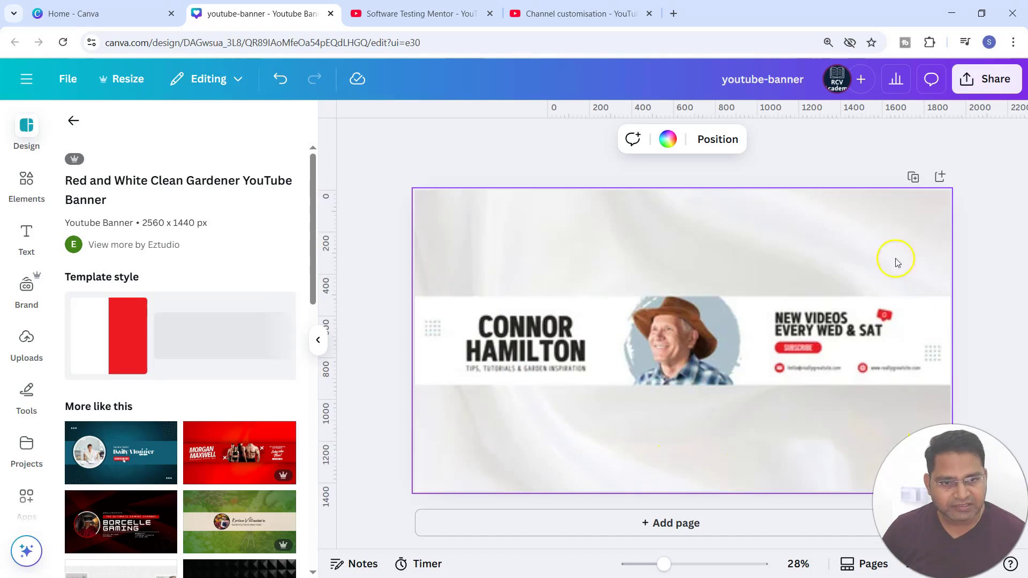
click(822, 432)
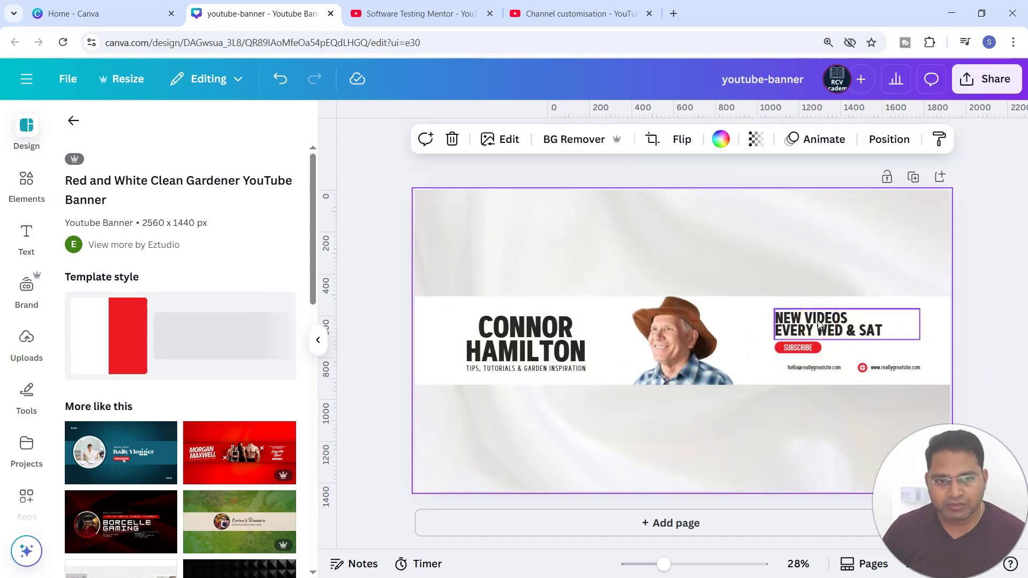
click(803, 411)
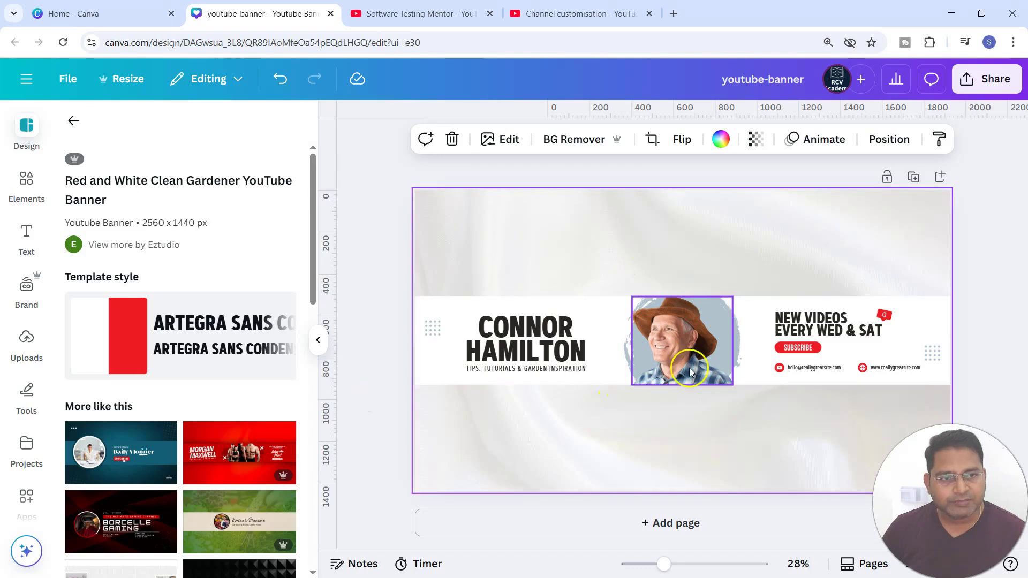
Step: Download the banner design as a PNG file
click(987, 83)
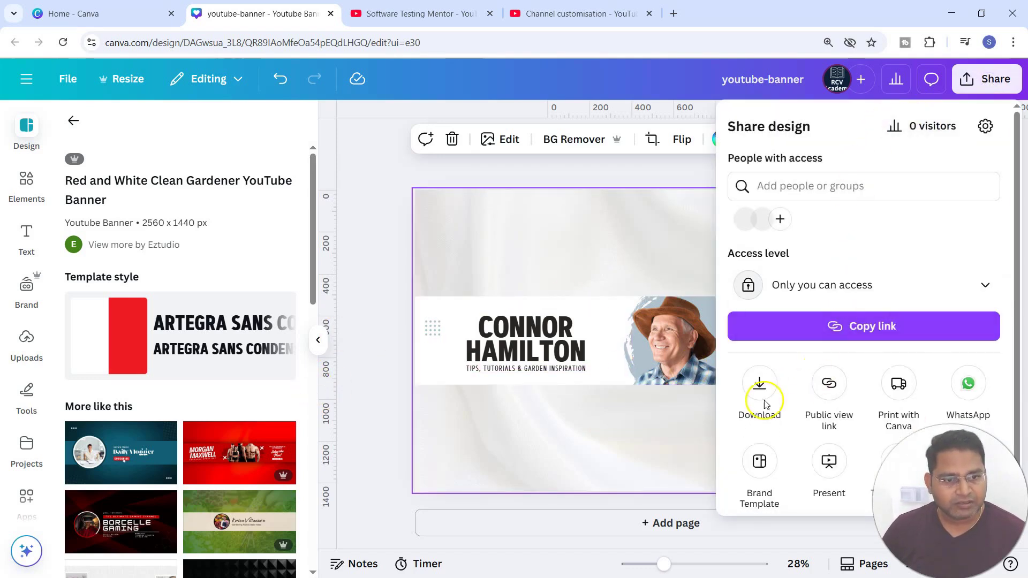
click(761, 383)
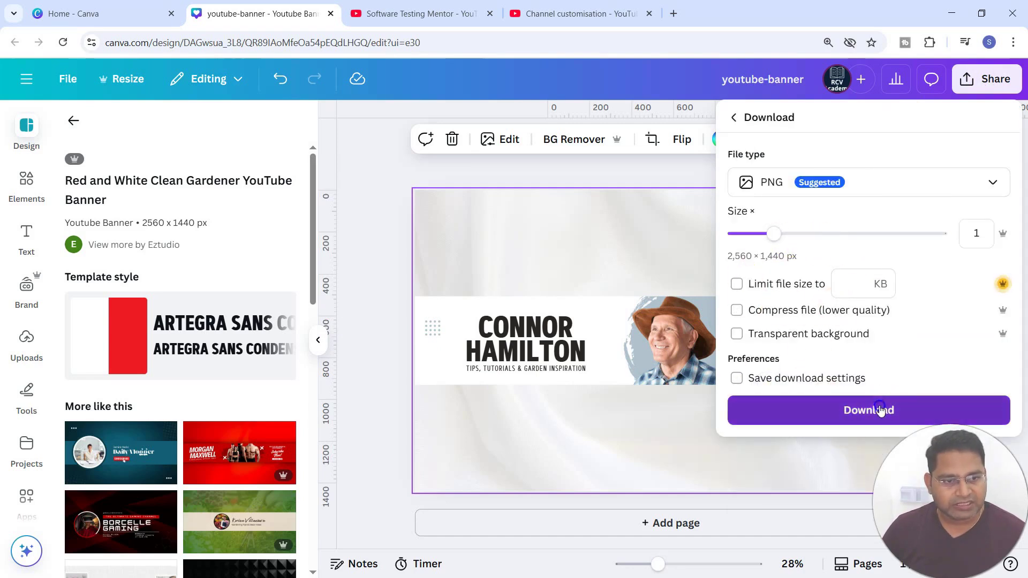
click(880, 411)
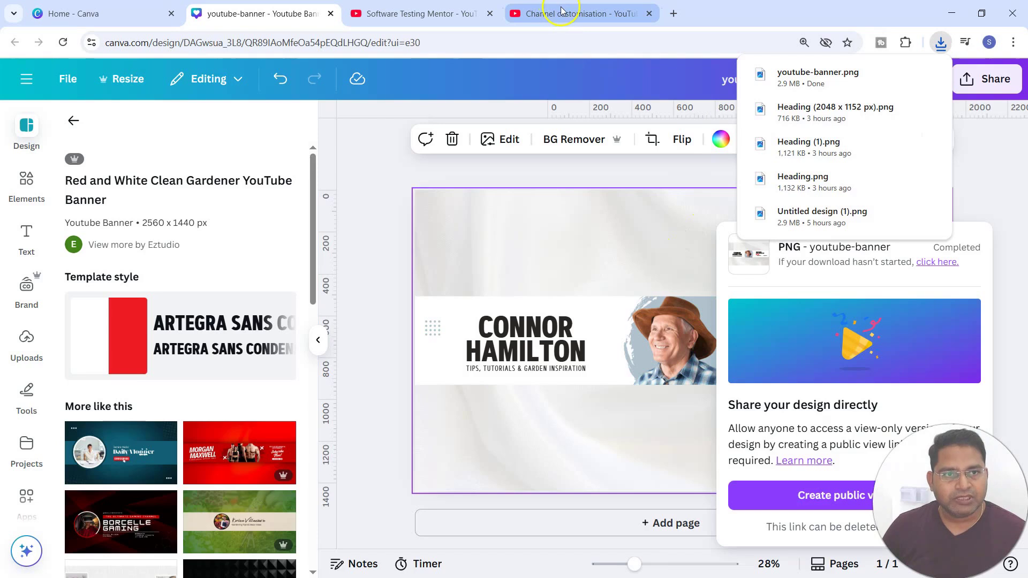
Step: Try uploading youtube-banner.png as the channel banner image in YouTube Studio, then cancel the banner customisation
click(561, 10)
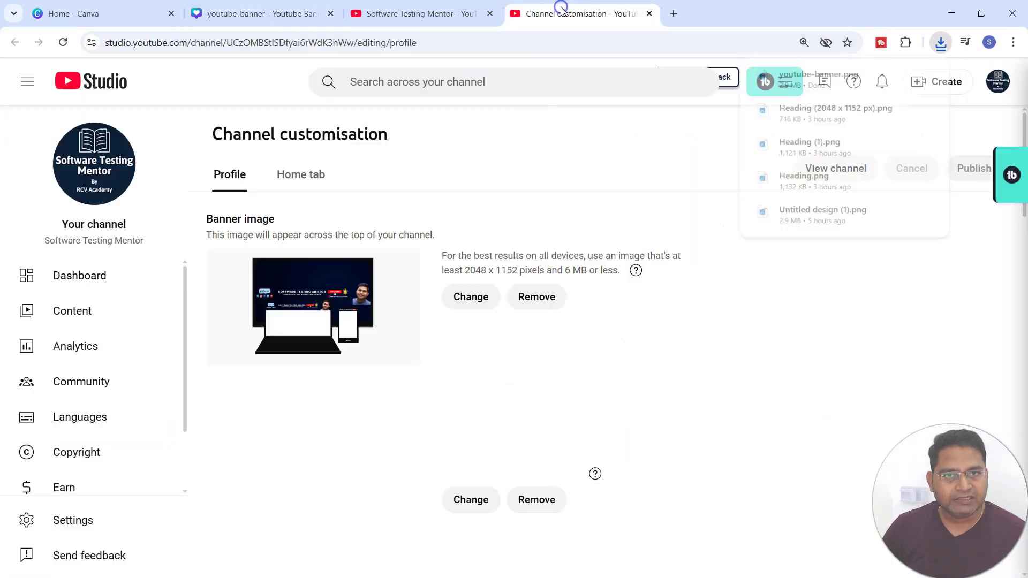
click(471, 300)
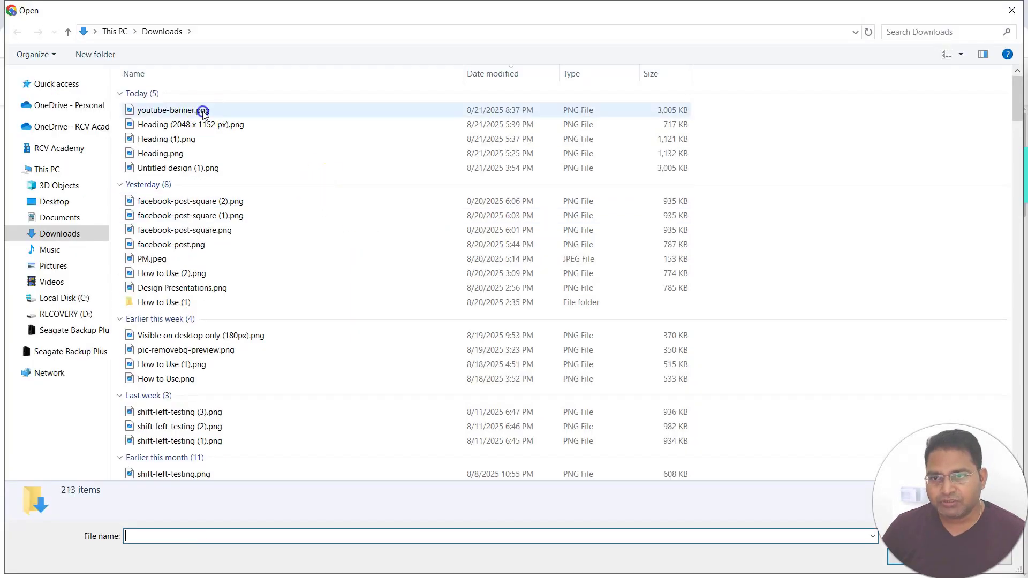
click(204, 111)
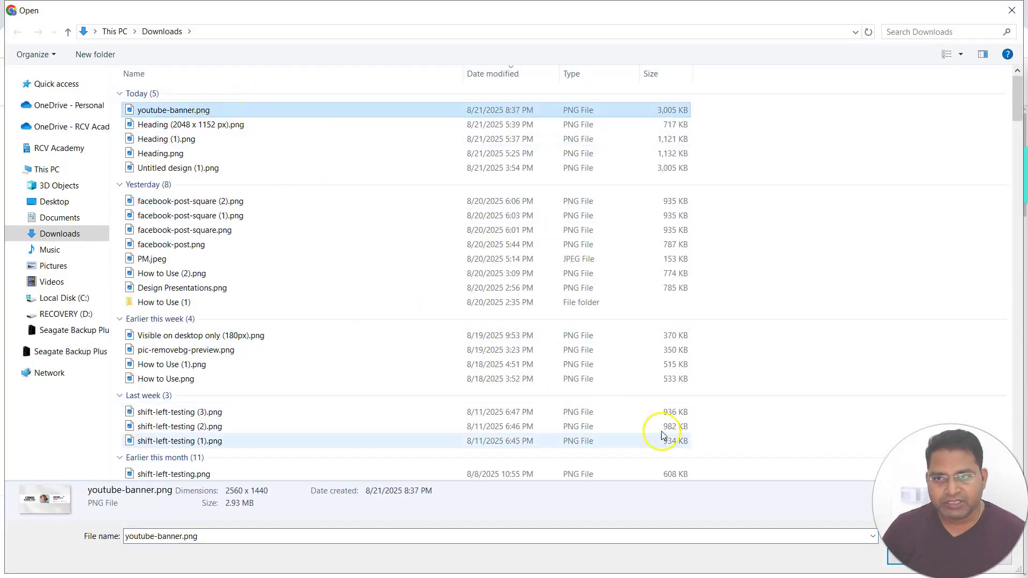
click(904, 563)
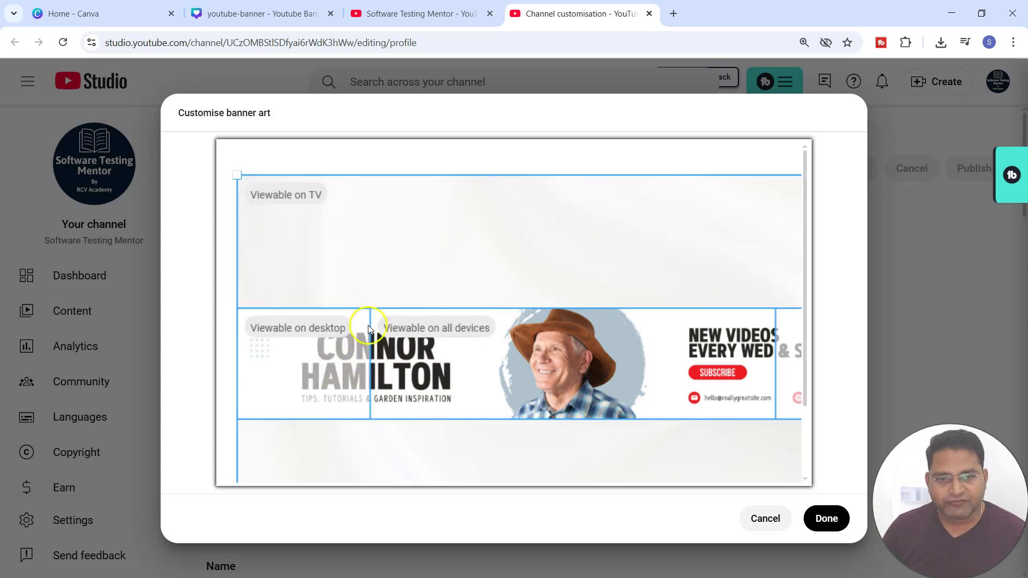
click(754, 518)
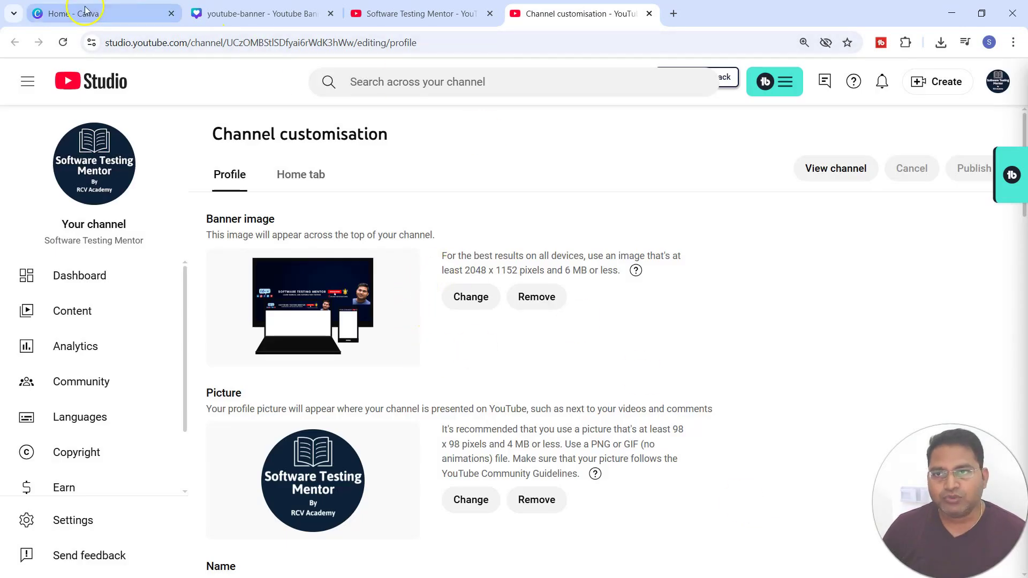
Step: Return to the Canva design and delete the background and all template elements from the banner
click(256, 16)
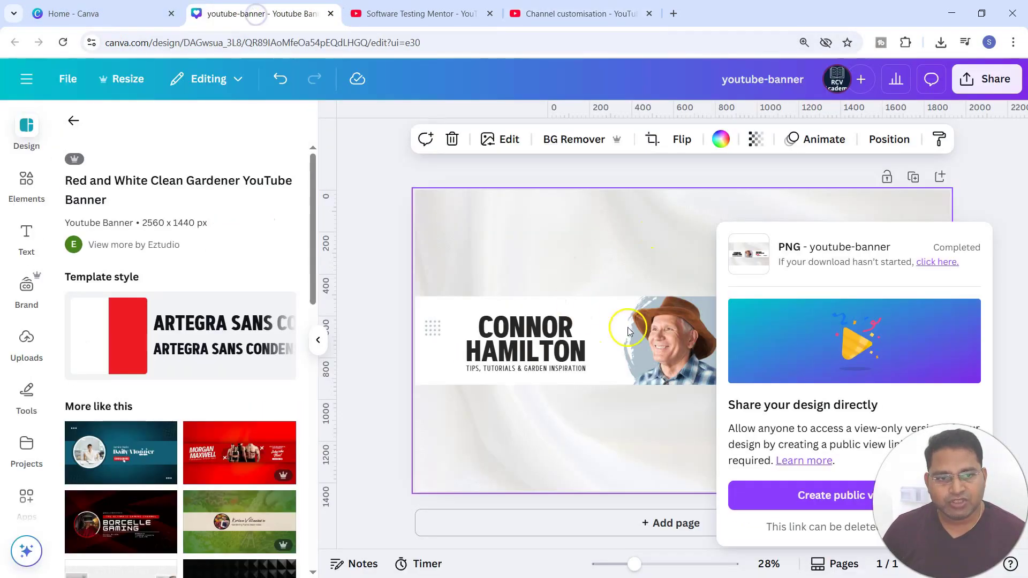
click(1013, 211)
click(676, 253)
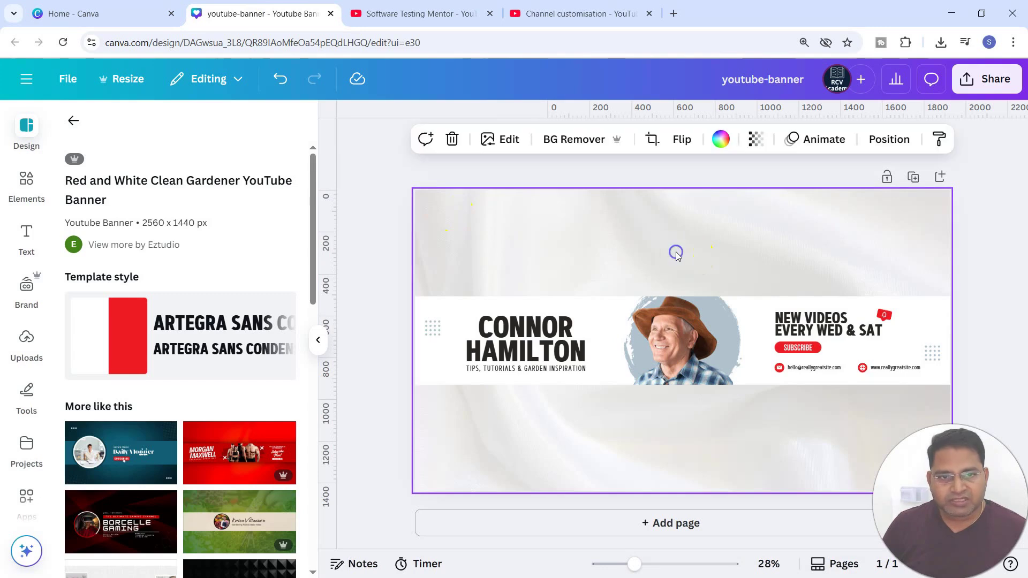
click(452, 139)
key(ctrl+a)
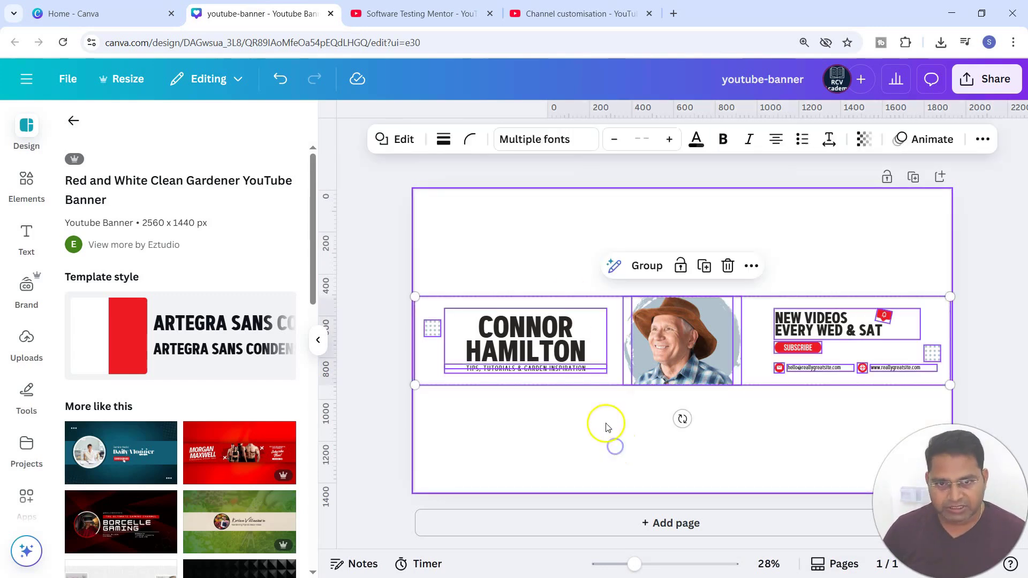
click(727, 268)
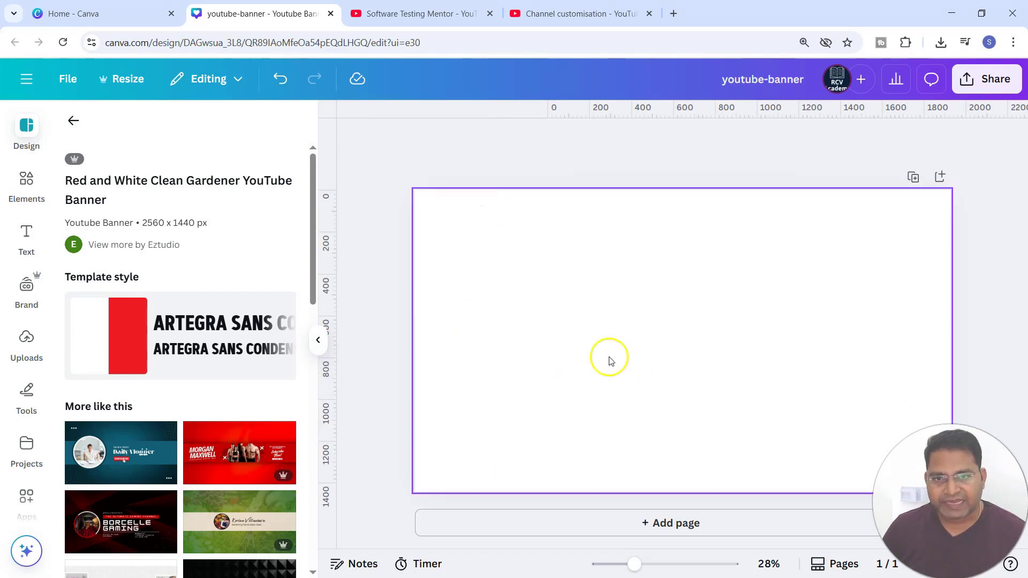
Step: Add a landscape picture frame to the blank banner from the Frame elements
click(318, 340)
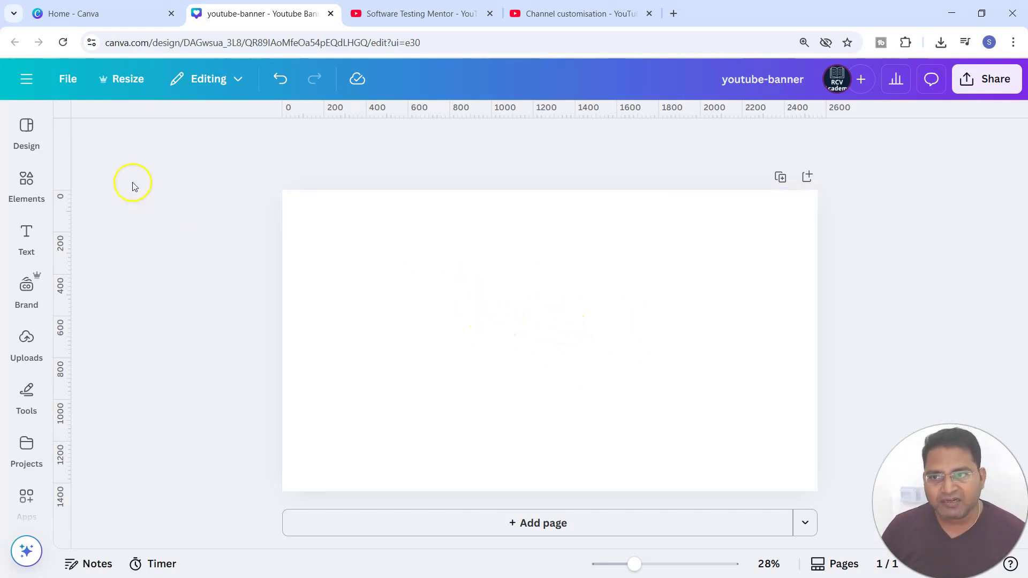
click(27, 180)
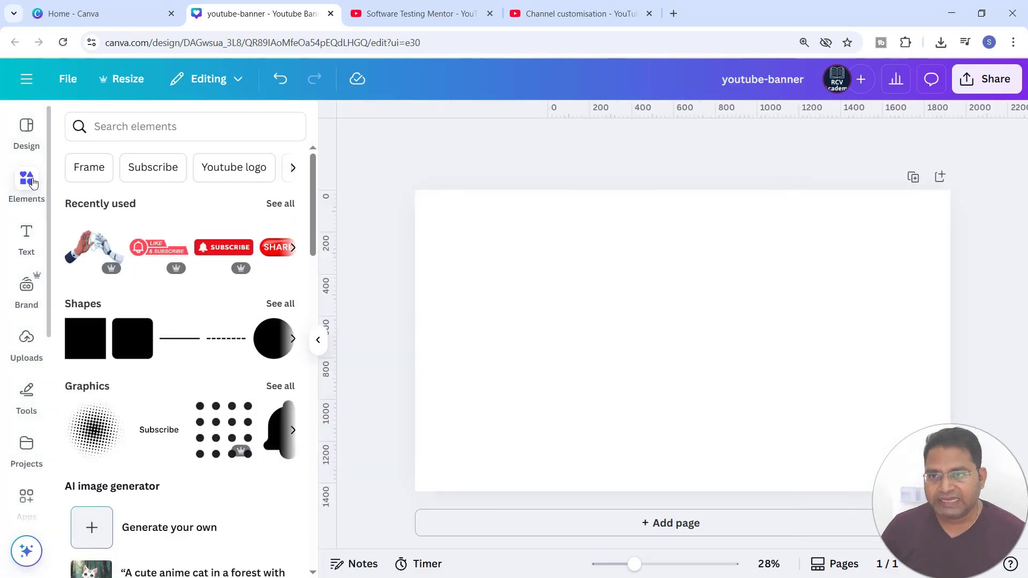
click(88, 166)
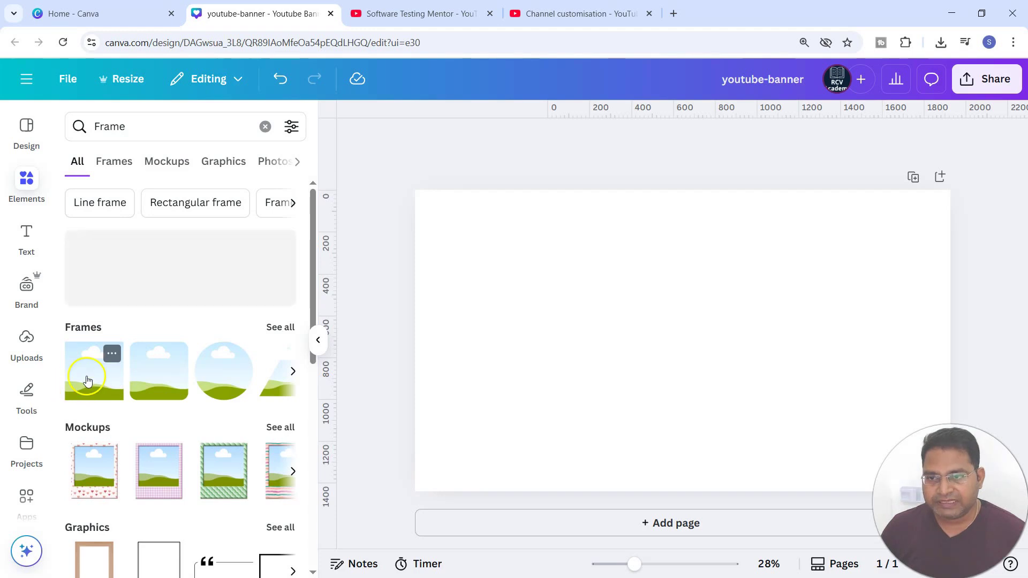
click(95, 381)
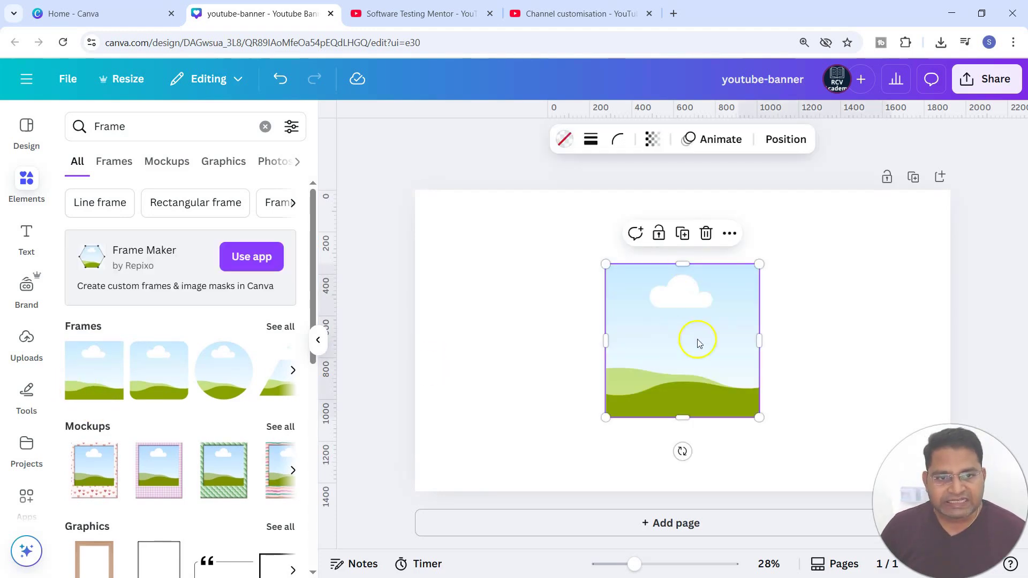
Step: Widen the frame to about 1534 × 734 px across the banner's middle
click(658, 332)
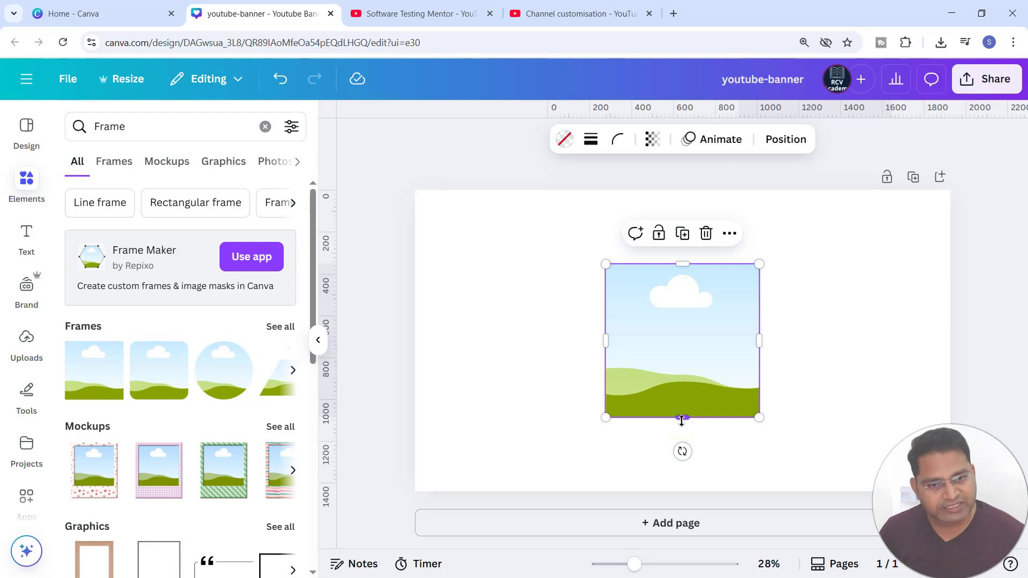
click(607, 343)
drag(601, 344, 450, 344)
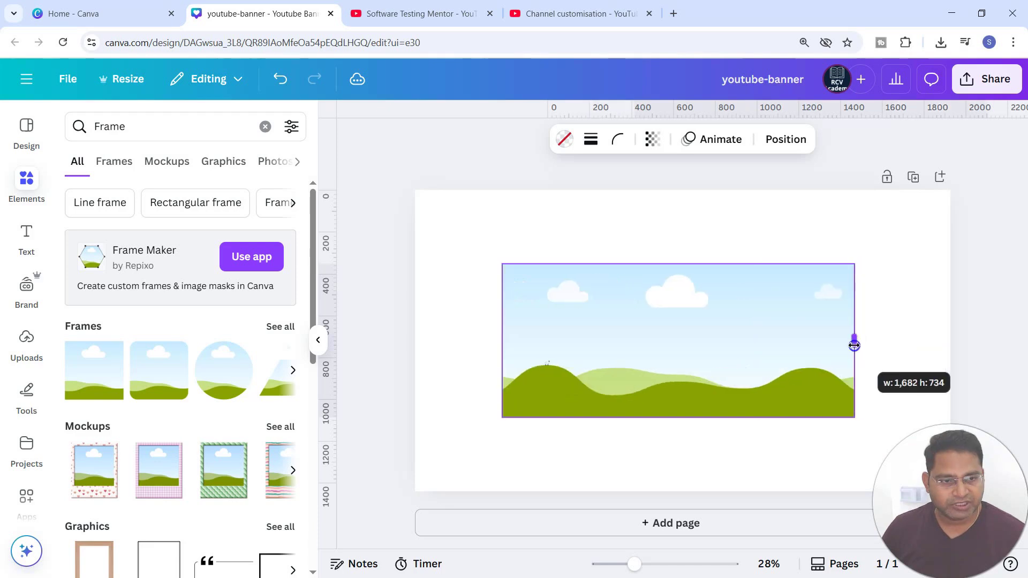
drag(854, 344, 823, 345)
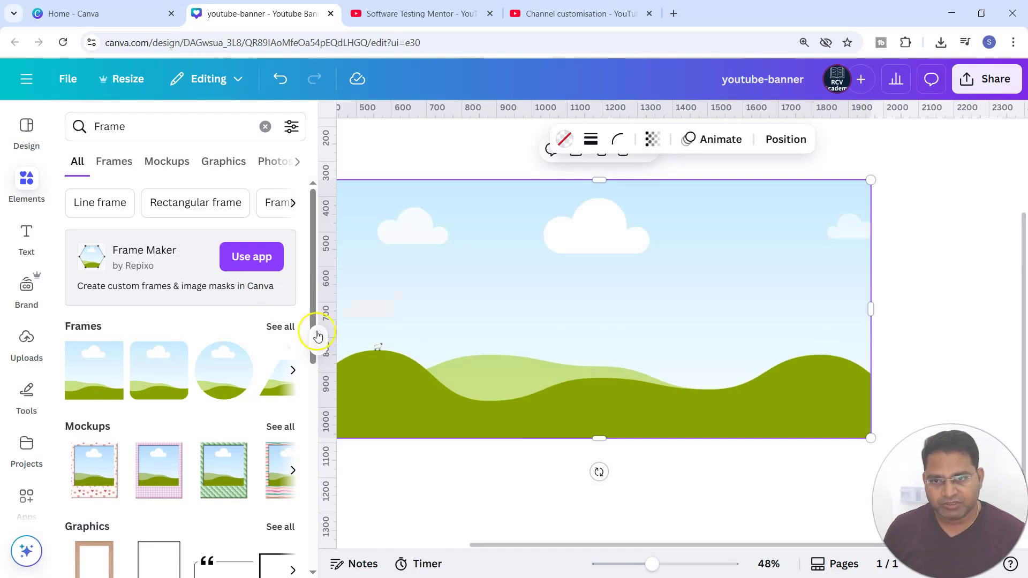
Step: Shorten the picture frame by lowering its top edge so it becomes a narrow strip across the banner
click(318, 340)
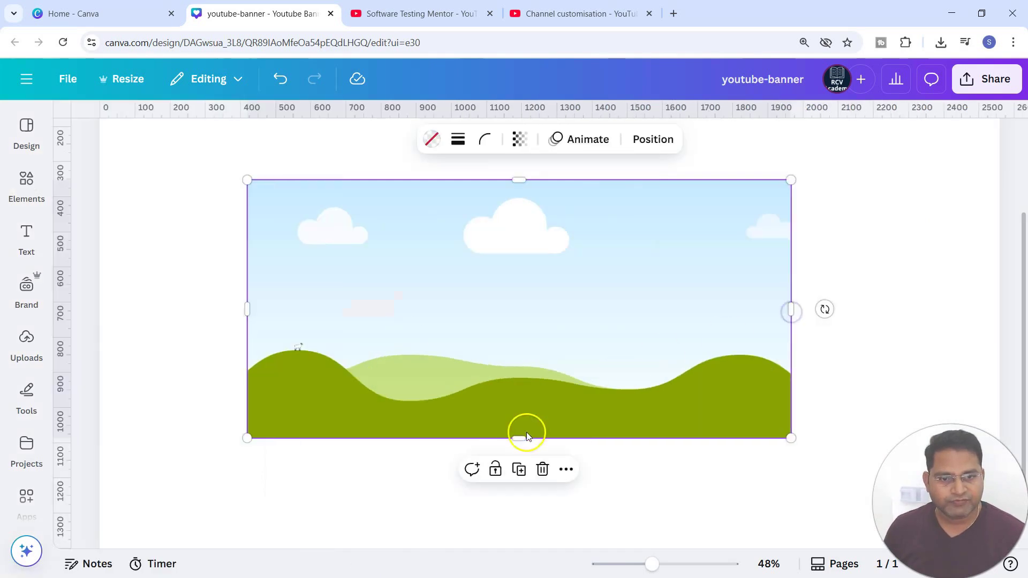
drag(519, 190, 524, 291)
scroll(524, 291, up, 5)
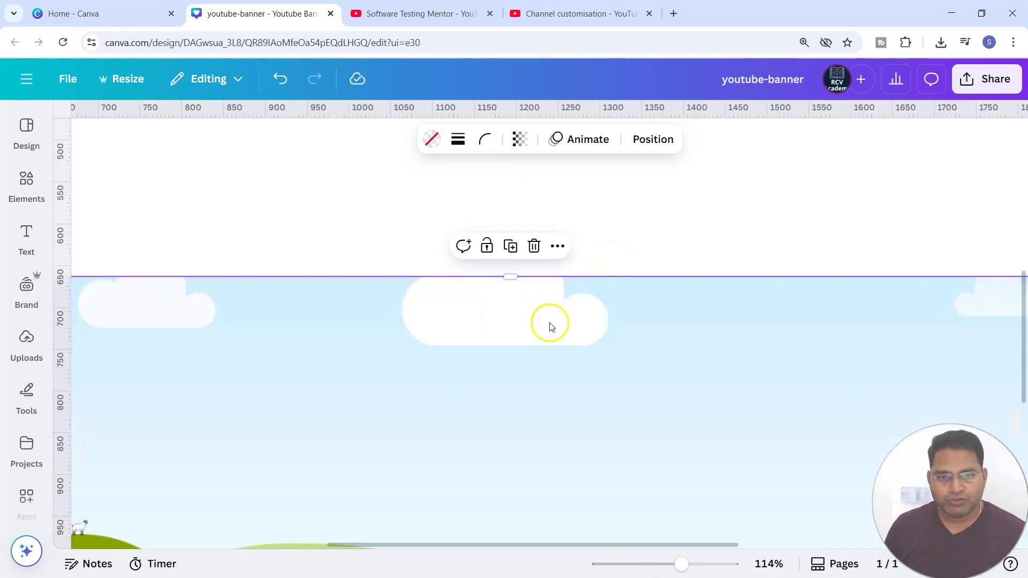
scroll(544, 344, down, 5)
drag(721, 375, 719, 378)
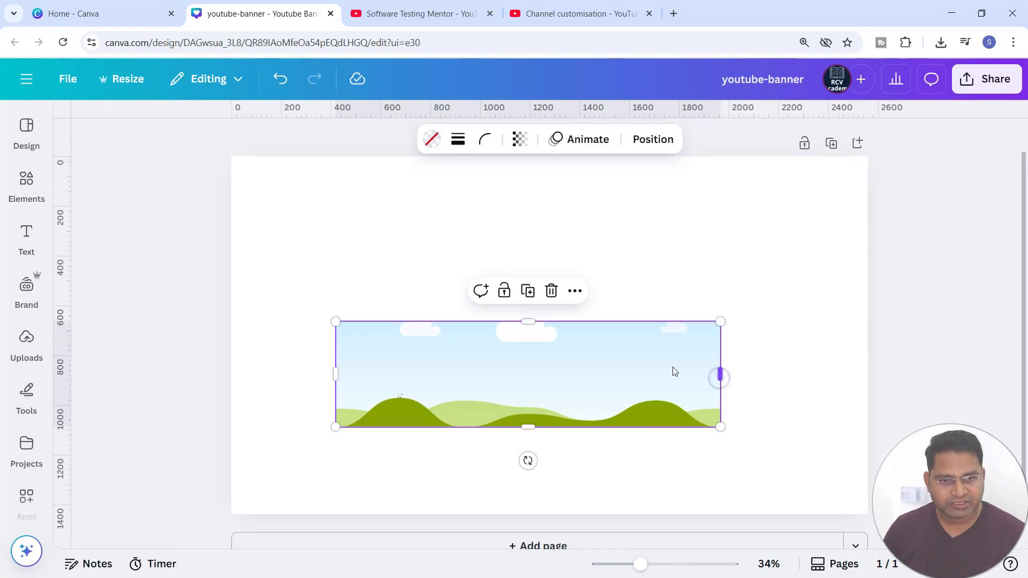
drag(534, 325, 533, 325)
scroll(534, 325, up, 5)
scroll(533, 325, down, 2)
scroll(657, 248, down, 3)
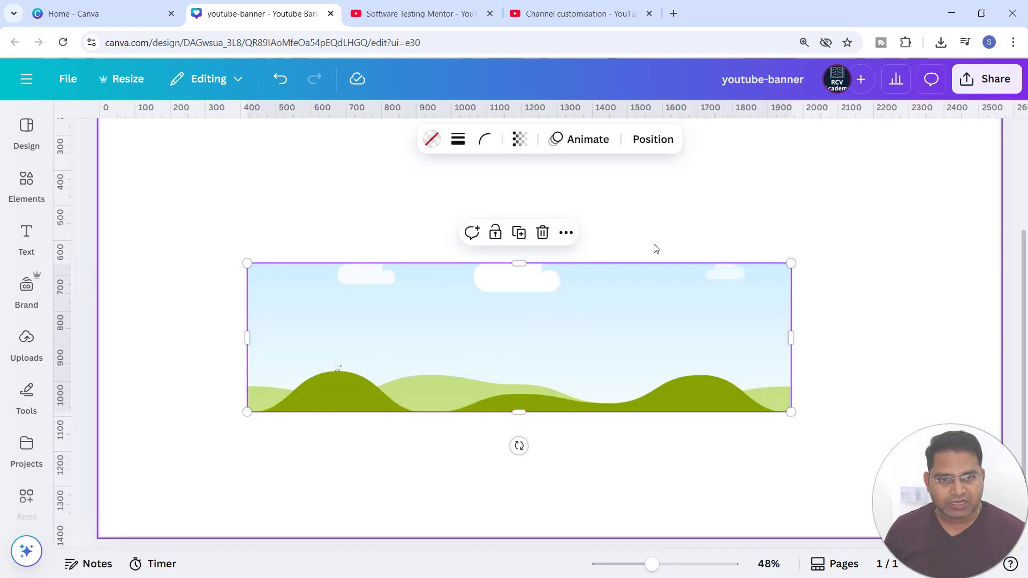
Step: Align the frame to the centre and middle of the page
click(597, 320)
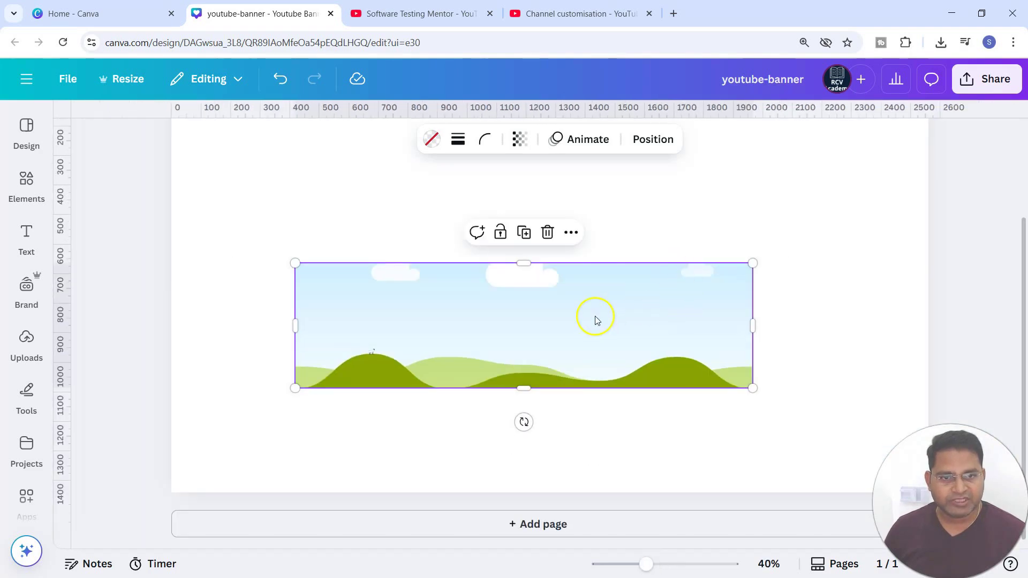
click(716, 220)
scroll(771, 396, up, 2)
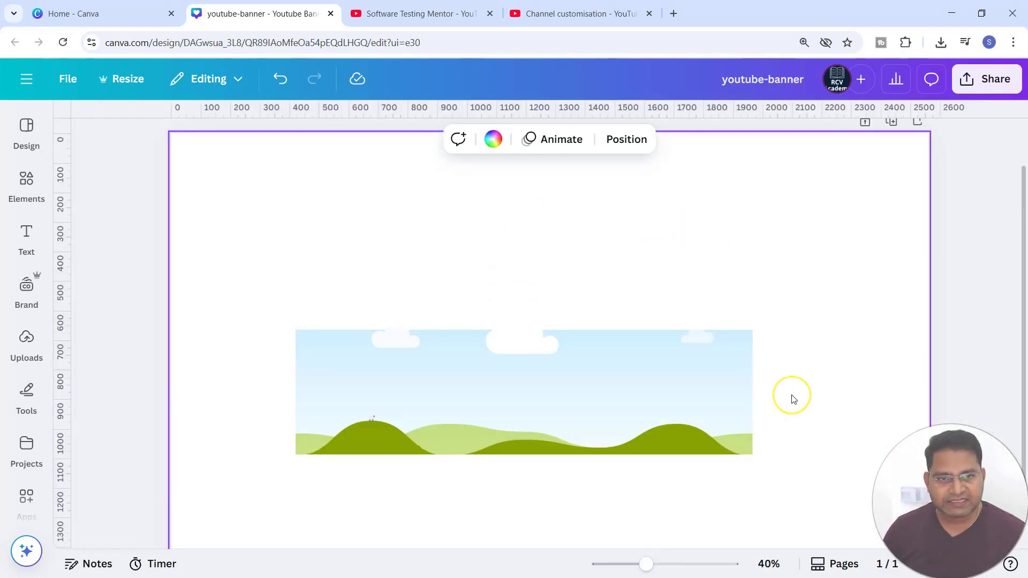
scroll(790, 399, down, 3)
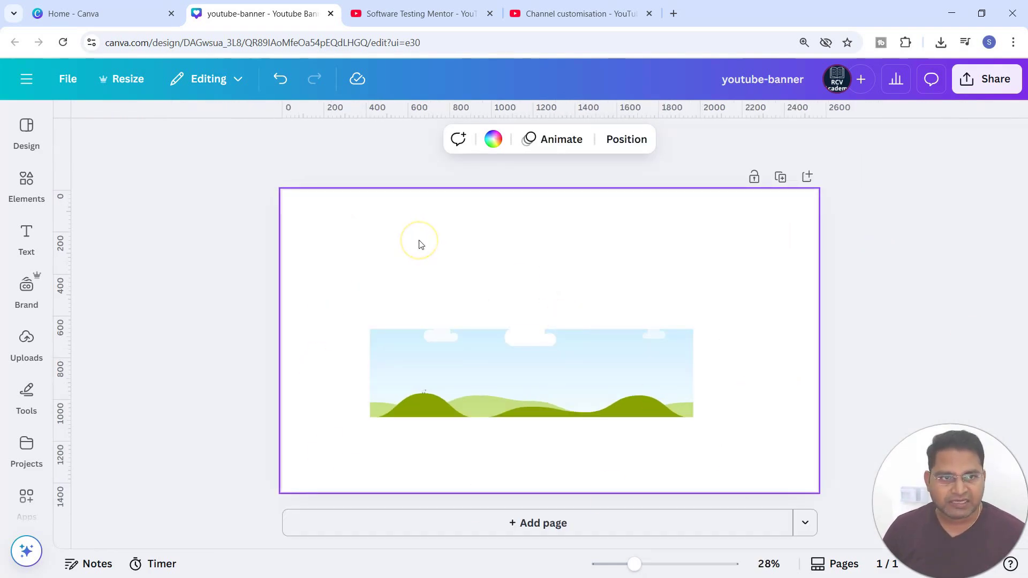
click(475, 353)
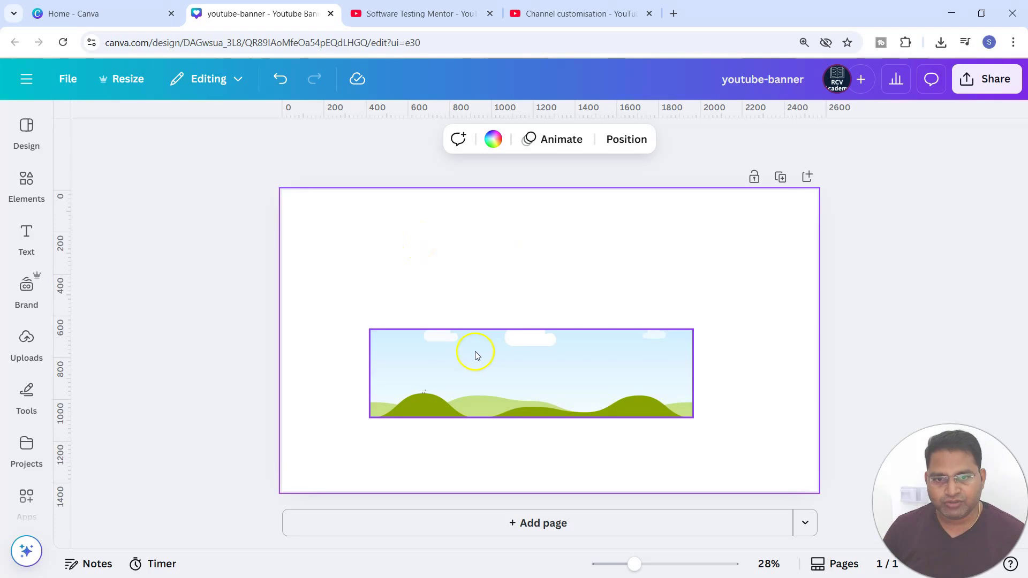
click(518, 383)
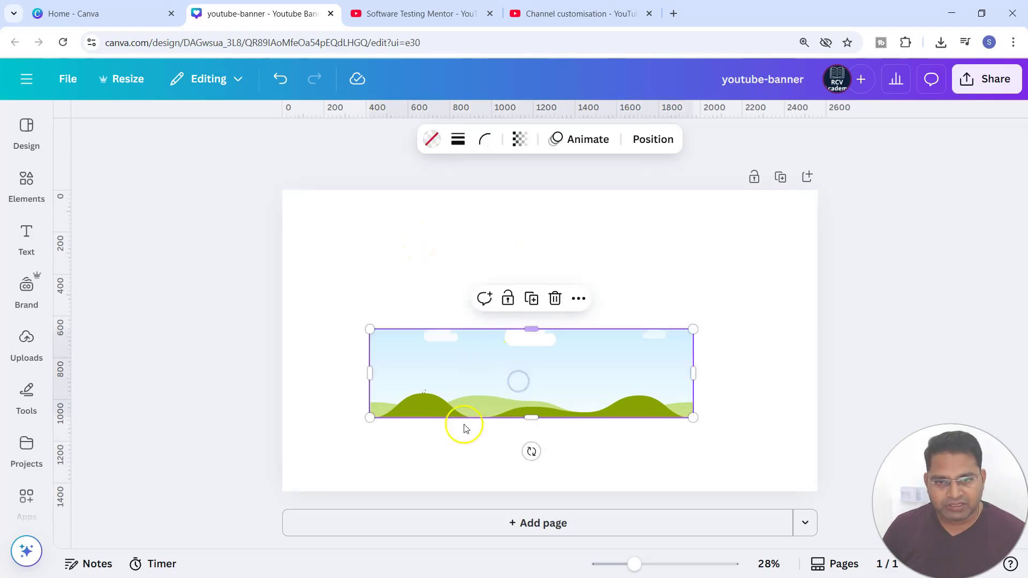
right_click(551, 371)
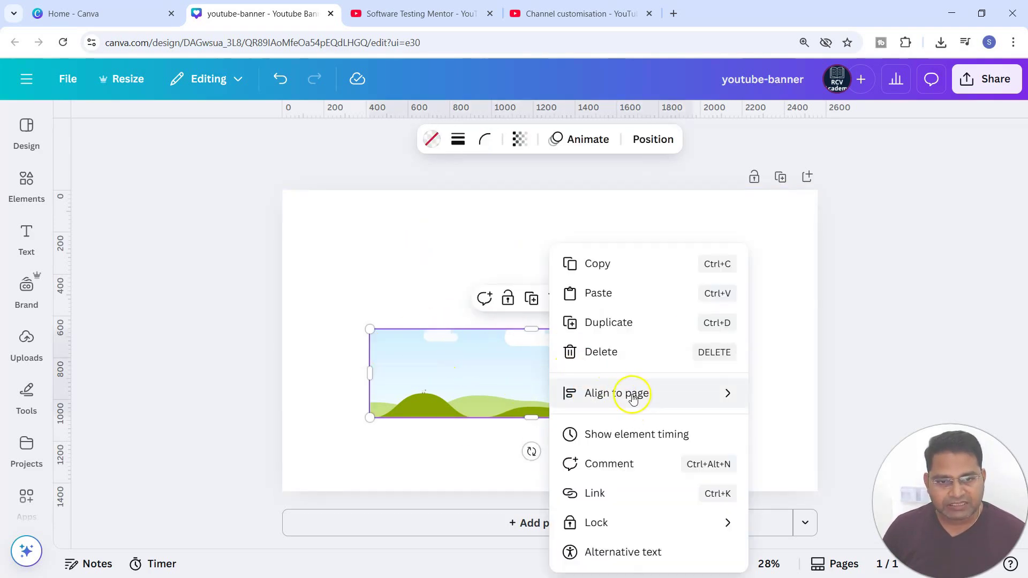
mouse_move(631, 395)
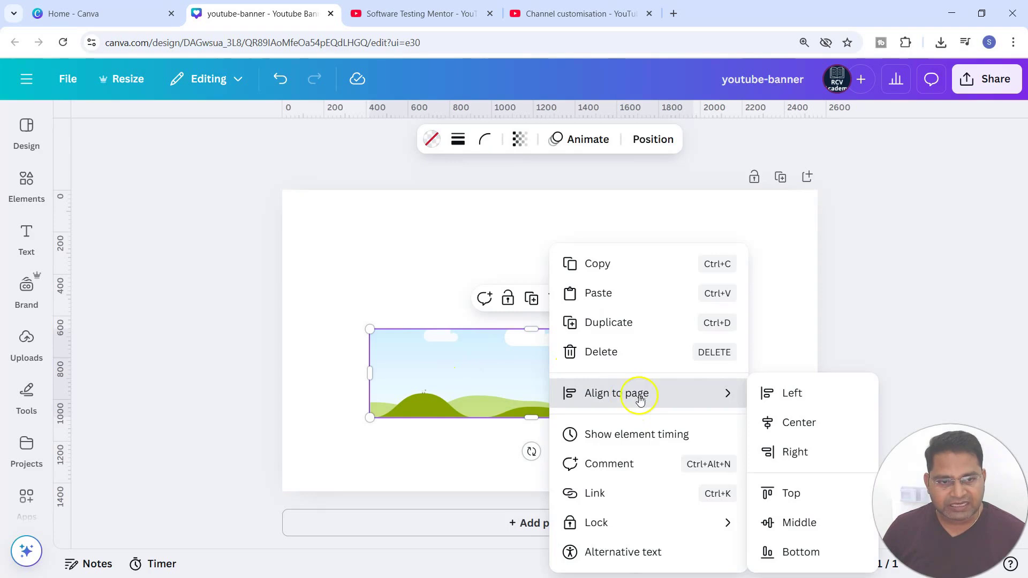
click(799, 423)
right_click(524, 370)
mouse_move(587, 394)
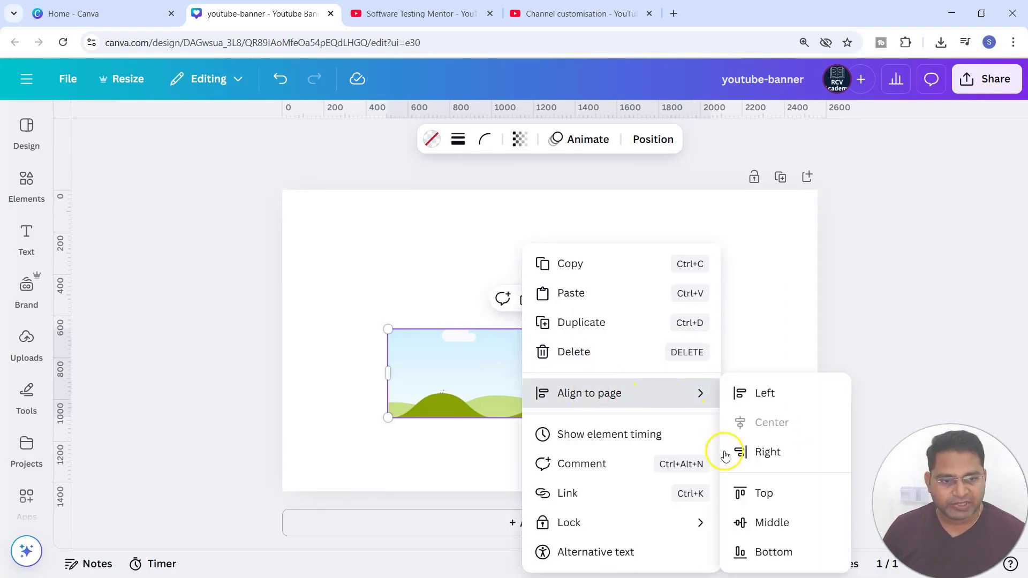
click(753, 529)
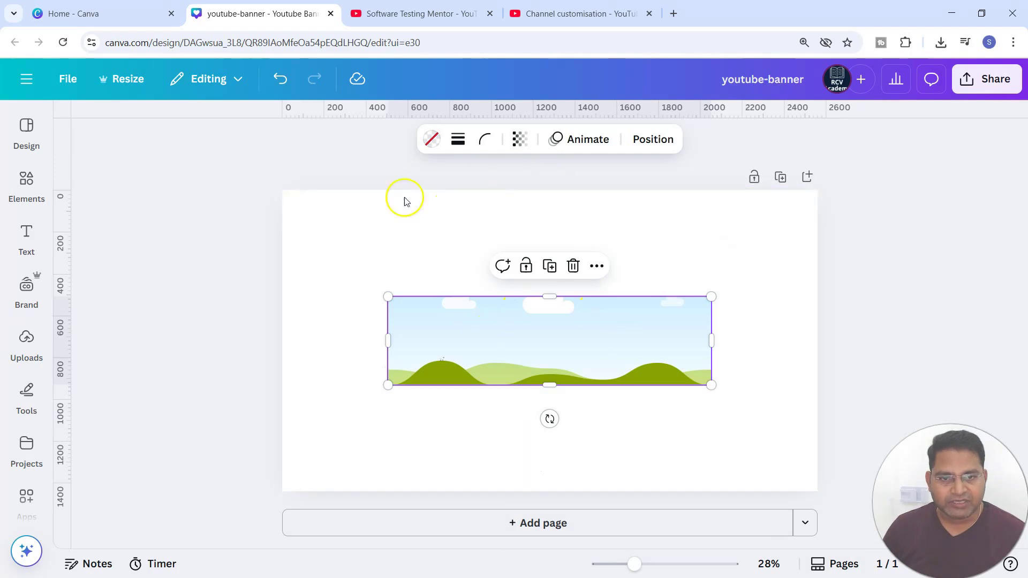
Step: Add horizontal guides to the page, placing one along the frame's bottom edge
click(723, 236)
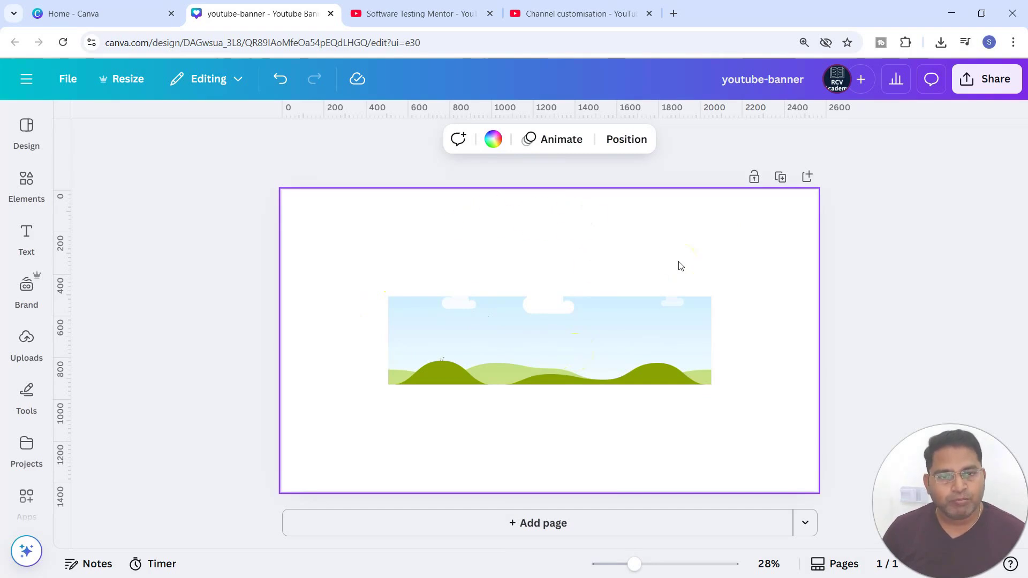
click(499, 235)
mouse_move(666, 457)
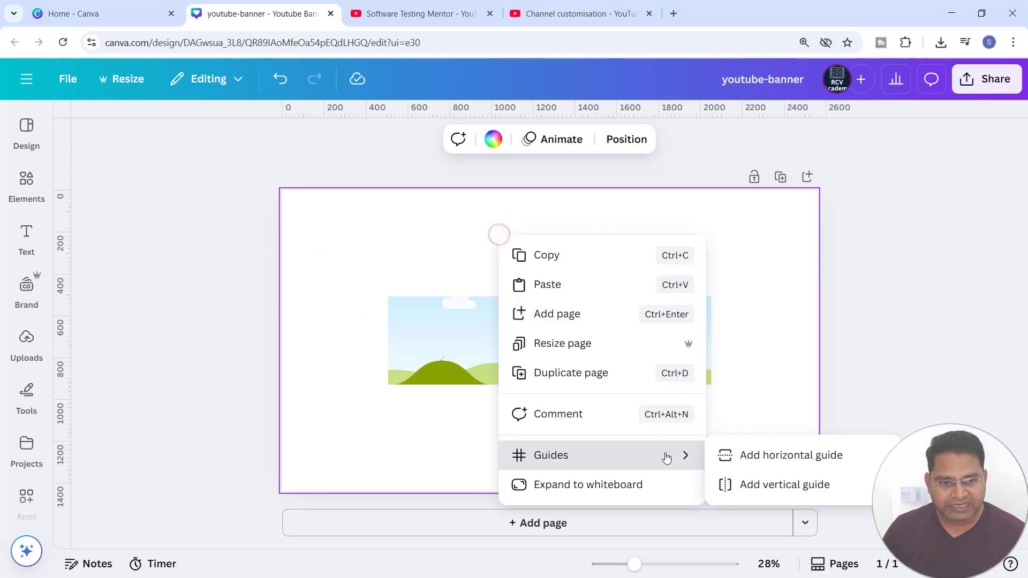
click(767, 457)
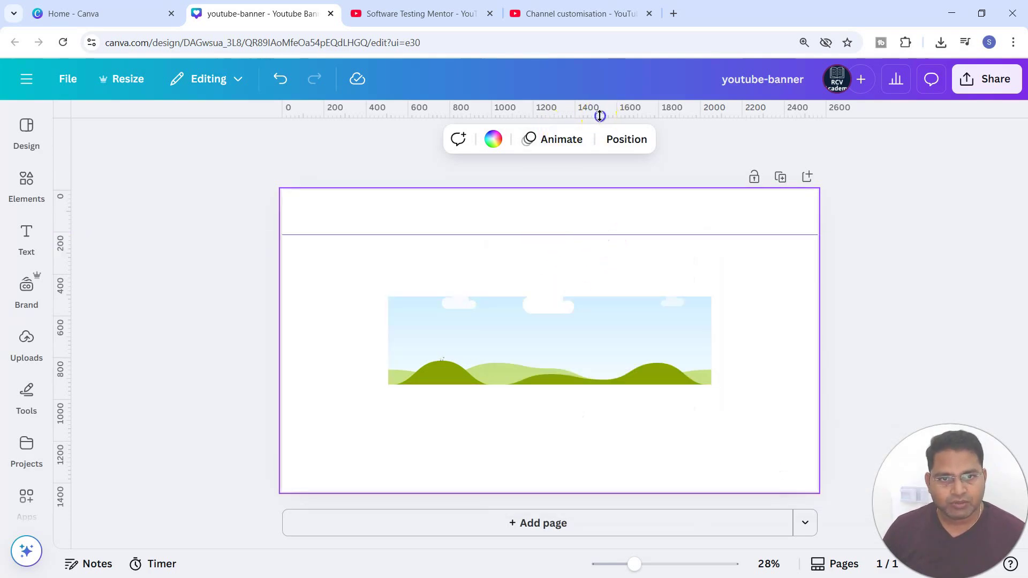
drag(599, 116, 608, 385)
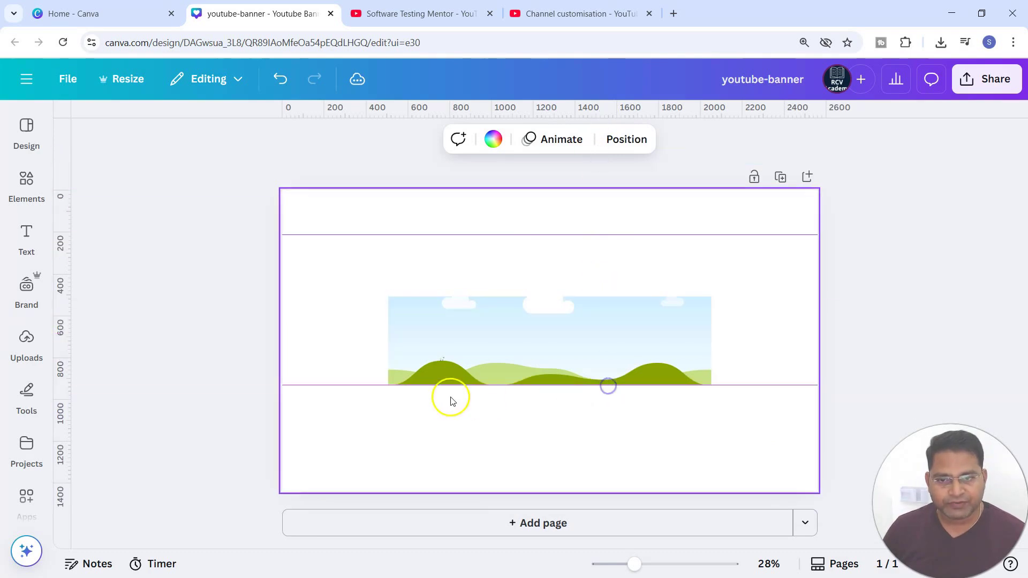
Step: Add two vertical guides to the page
right_click(670, 254)
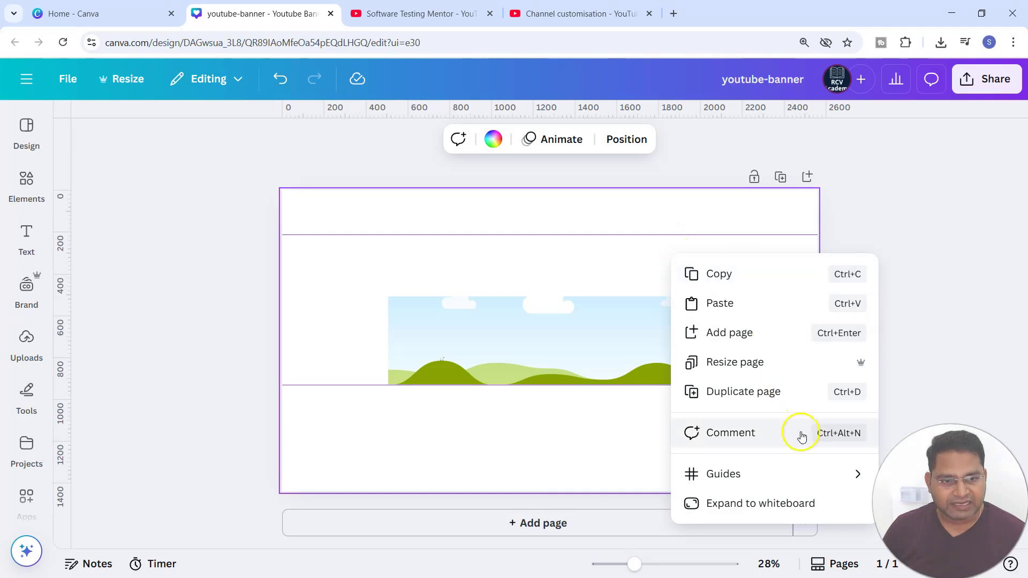
mouse_move(805, 477)
click(544, 492)
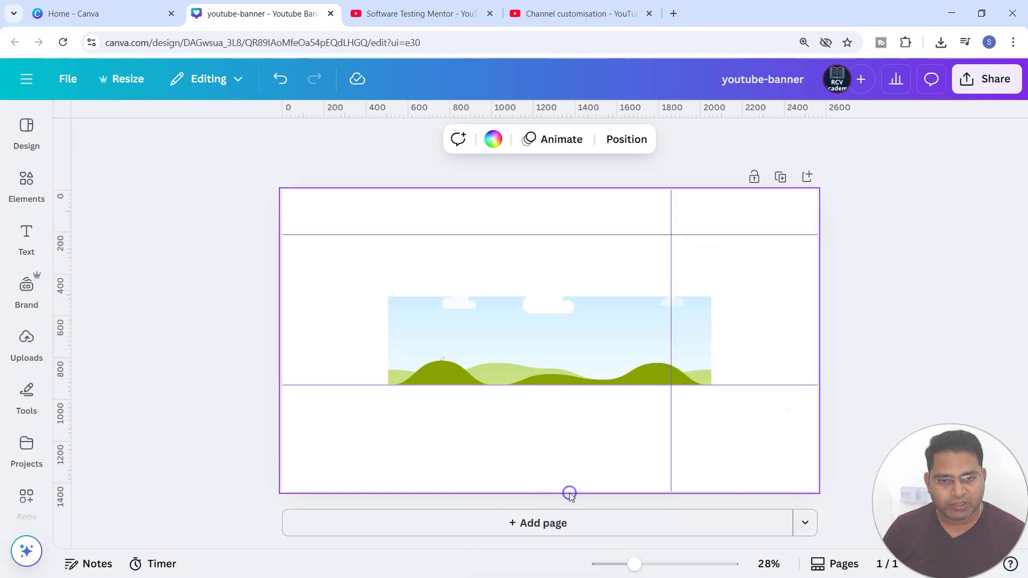
right_click(702, 266)
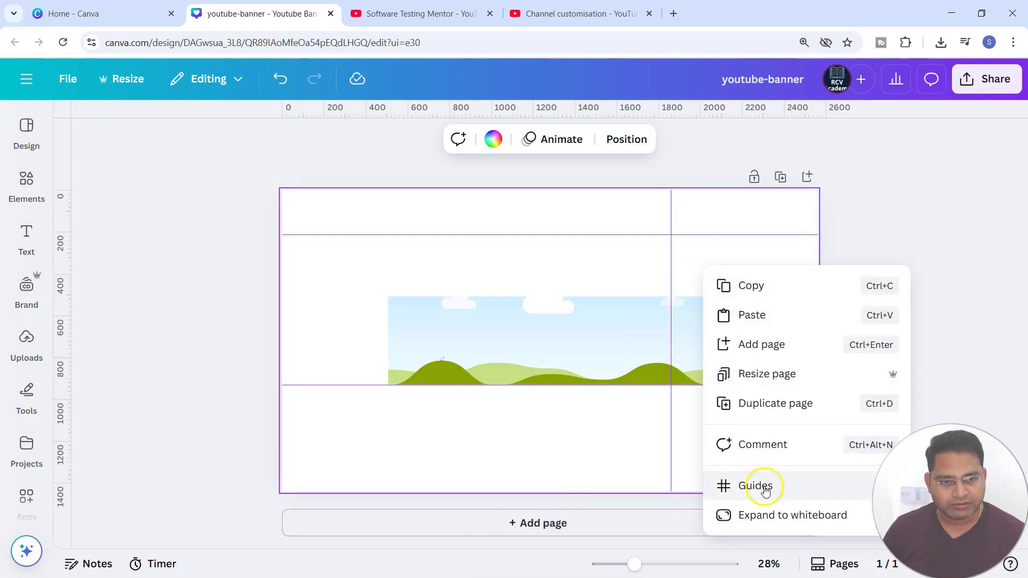
click(761, 486)
click(619, 491)
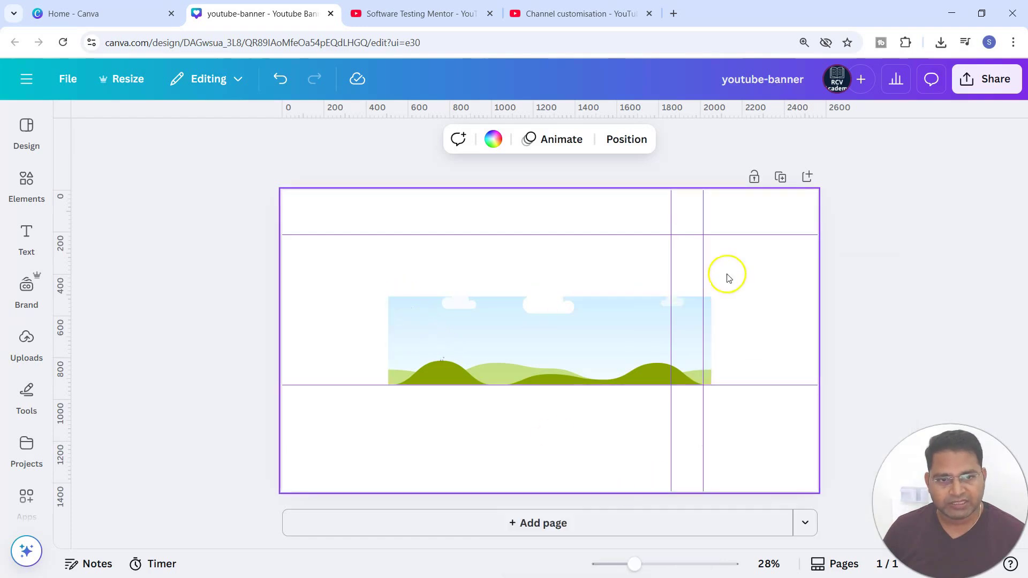
Step: Move the vertical guides to about 507 and 2053 px and the upper horizontal guide to the frame's top edge
drag(674, 275, 388, 272)
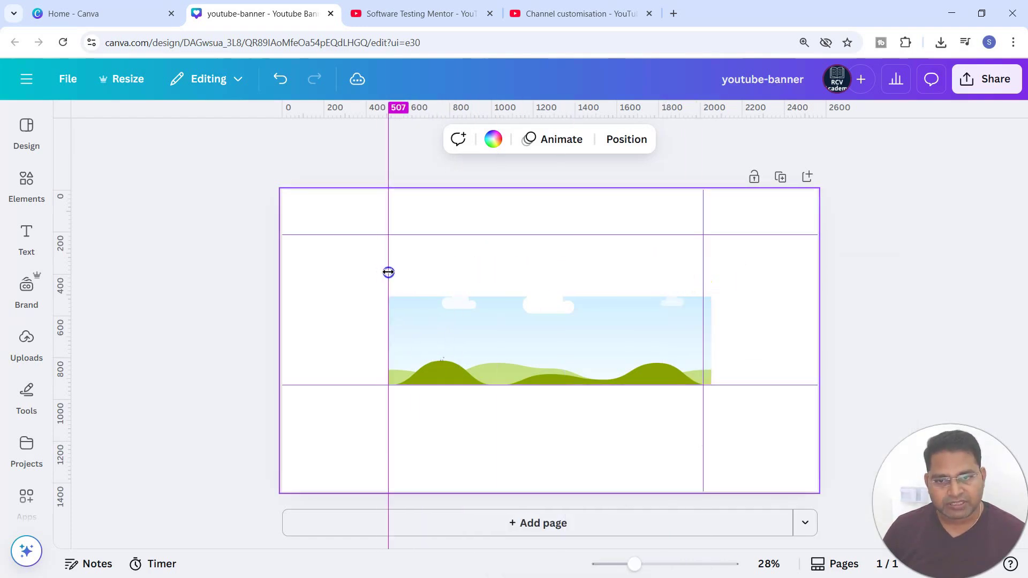
drag(702, 267, 708, 268)
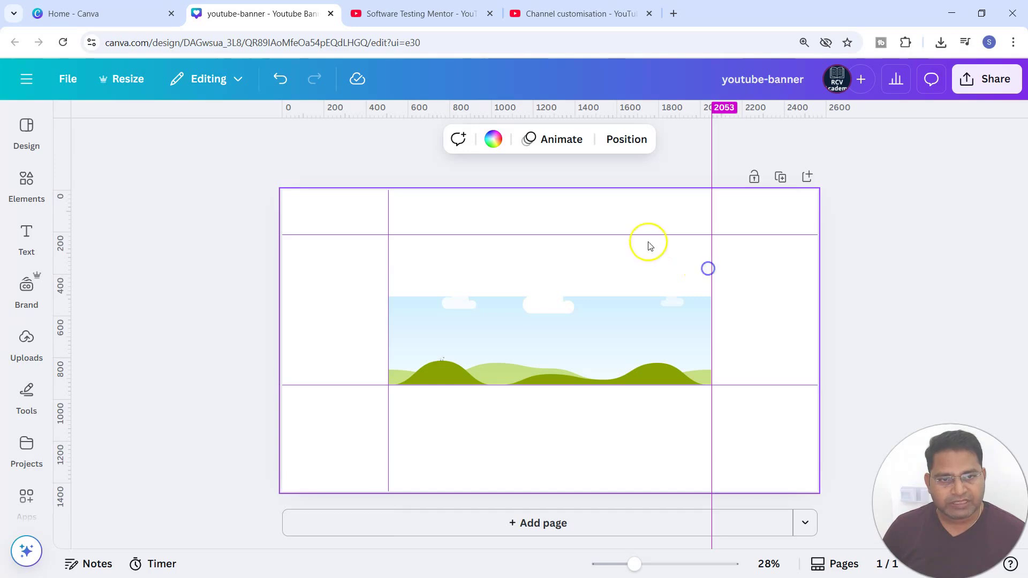
drag(648, 235, 652, 297)
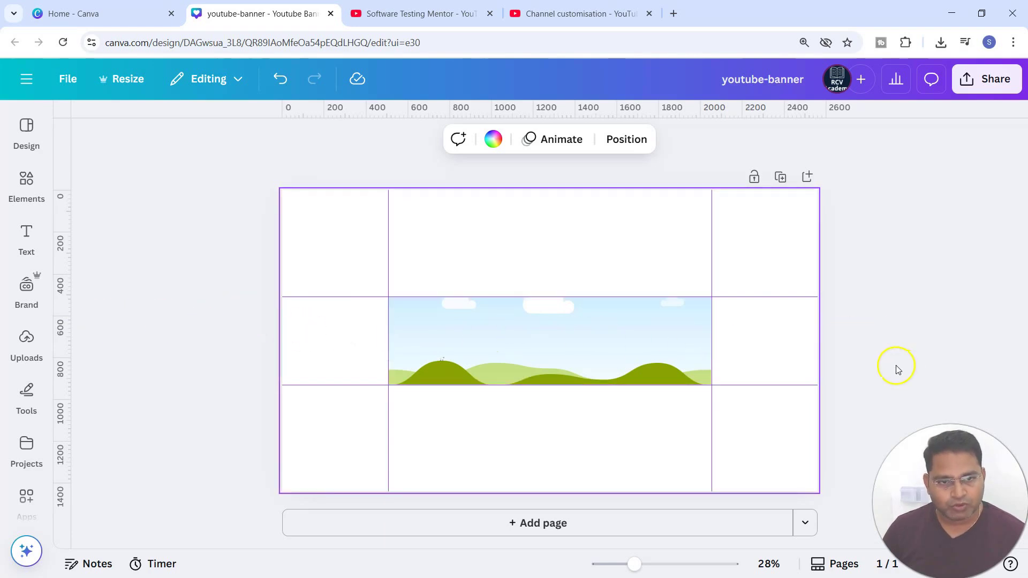
click(524, 335)
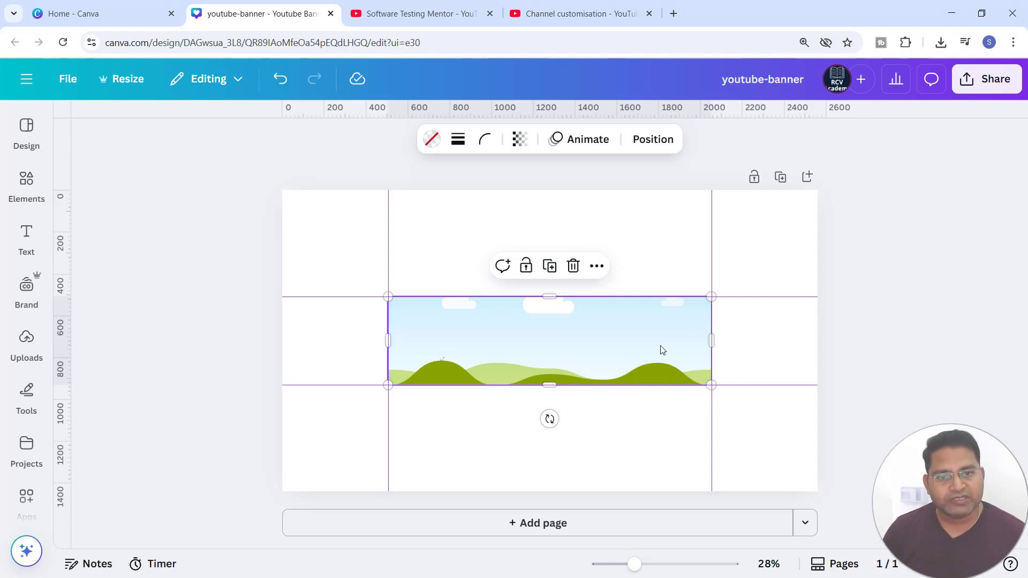
click(324, 344)
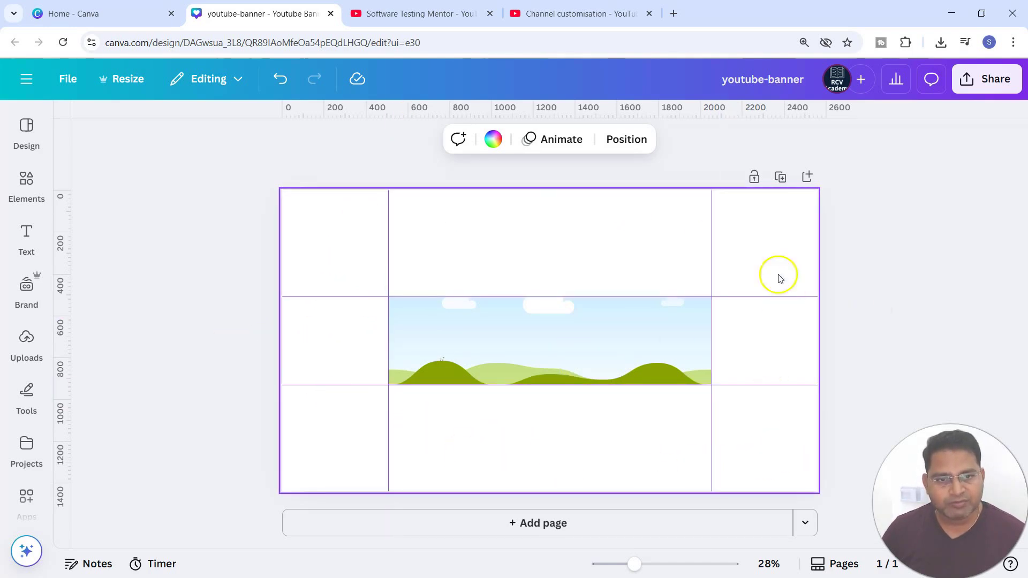
click(555, 340)
click(356, 338)
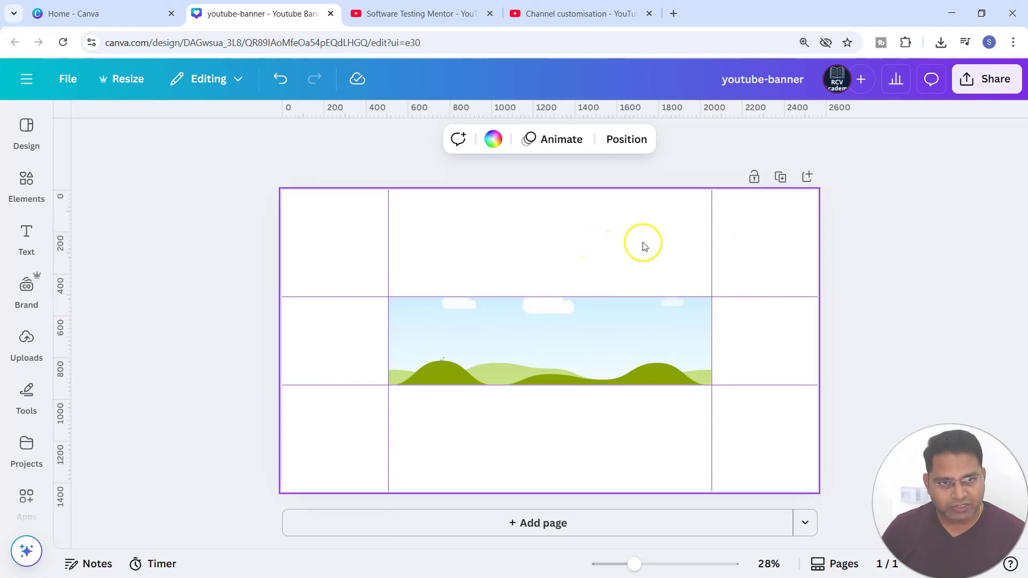
Step: Lock all the guides on the page
right_click(651, 232)
mouse_move(702, 451)
click(568, 549)
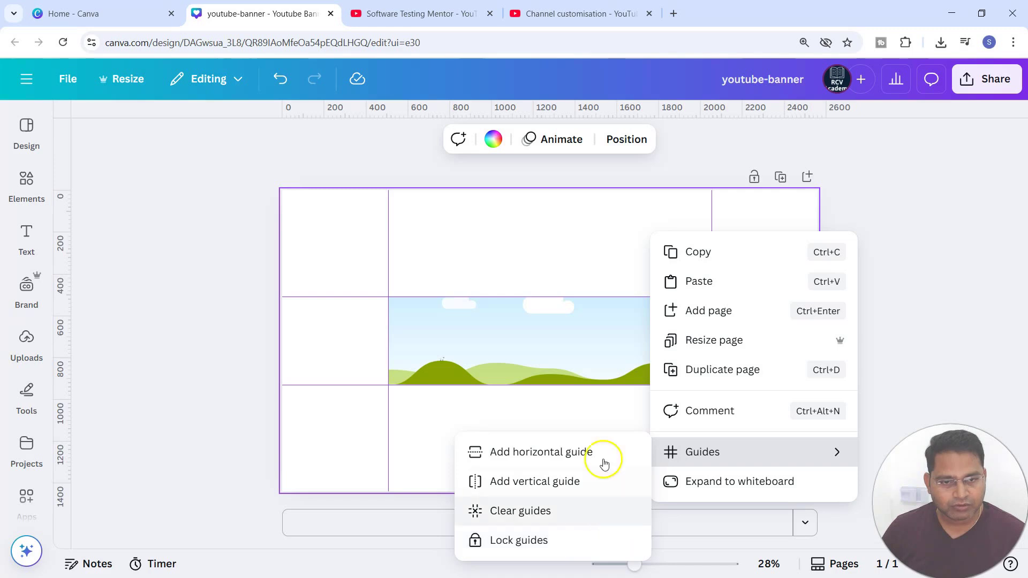
mouse_move(753, 454)
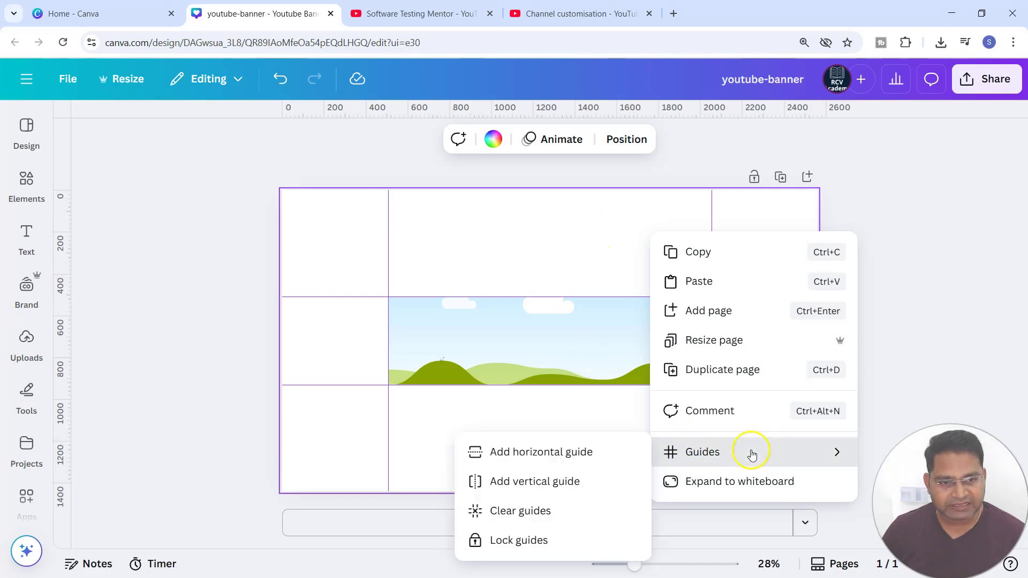
click(583, 540)
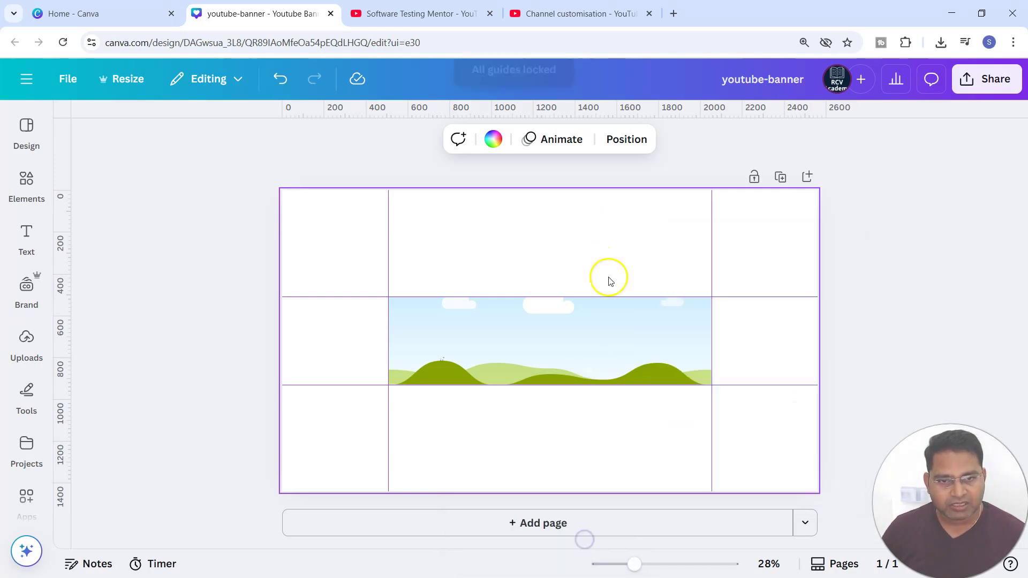
Step: Duplicate the page and delete the picture frame from the new page 2
click(781, 179)
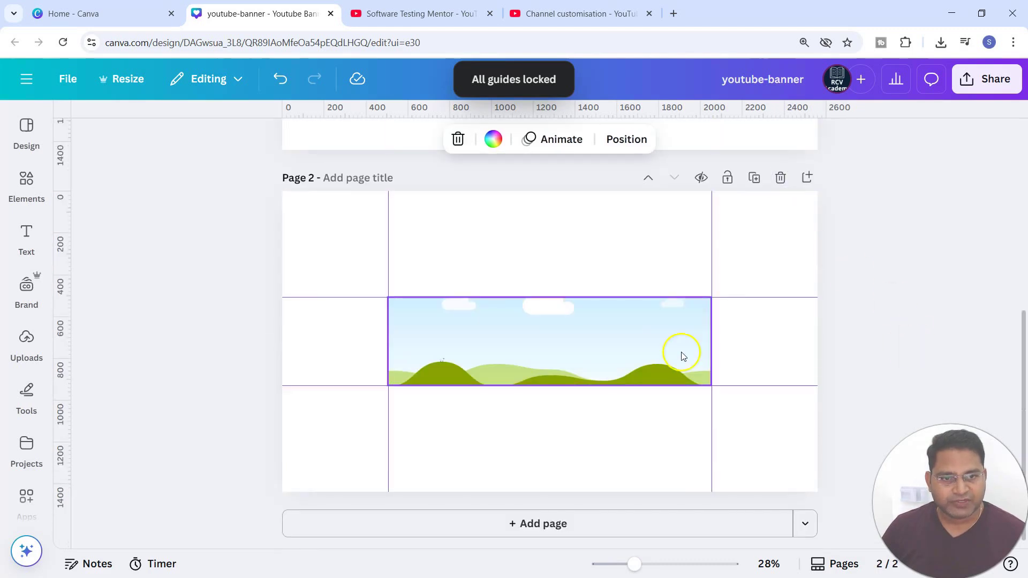
click(550, 362)
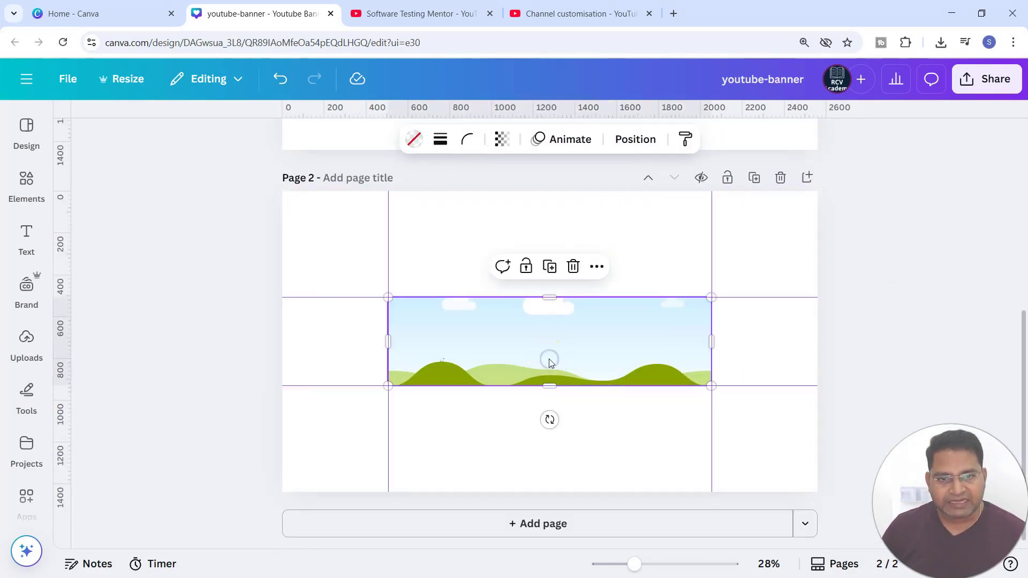
click(573, 266)
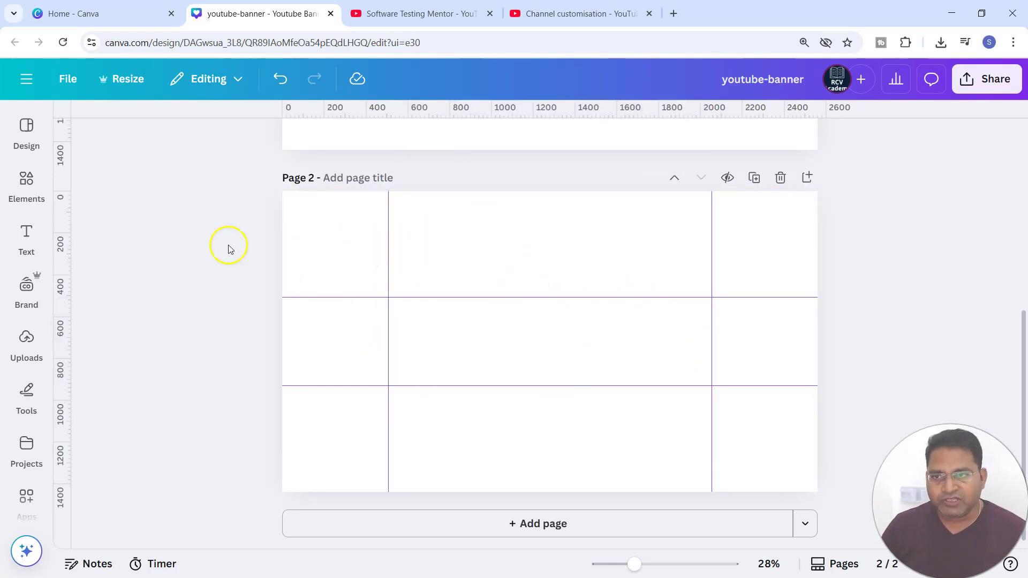
Step: Search the backgrounds for blue and apply a light blue gradient background to page 2
click(28, 493)
click(21, 381)
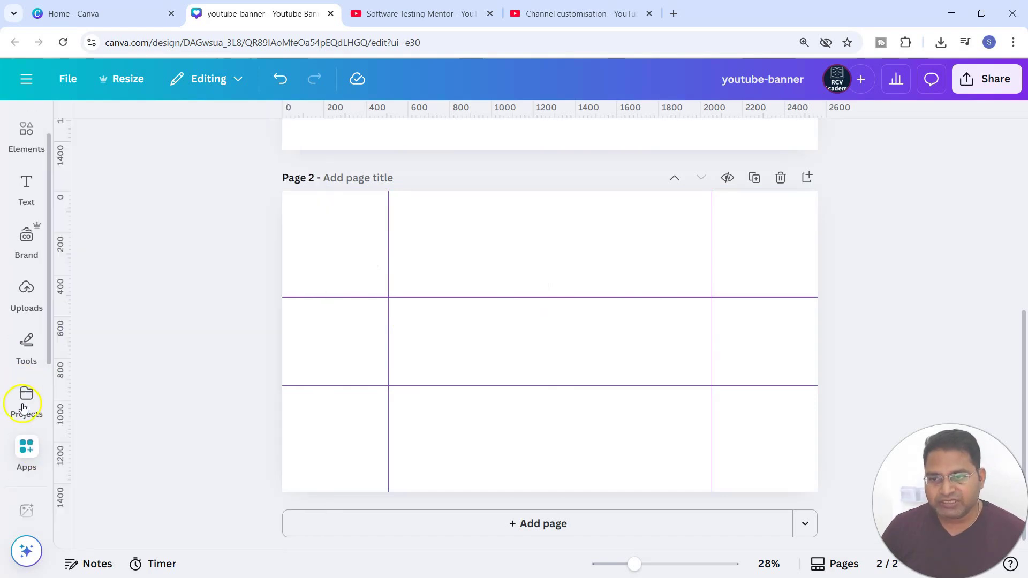
click(27, 335)
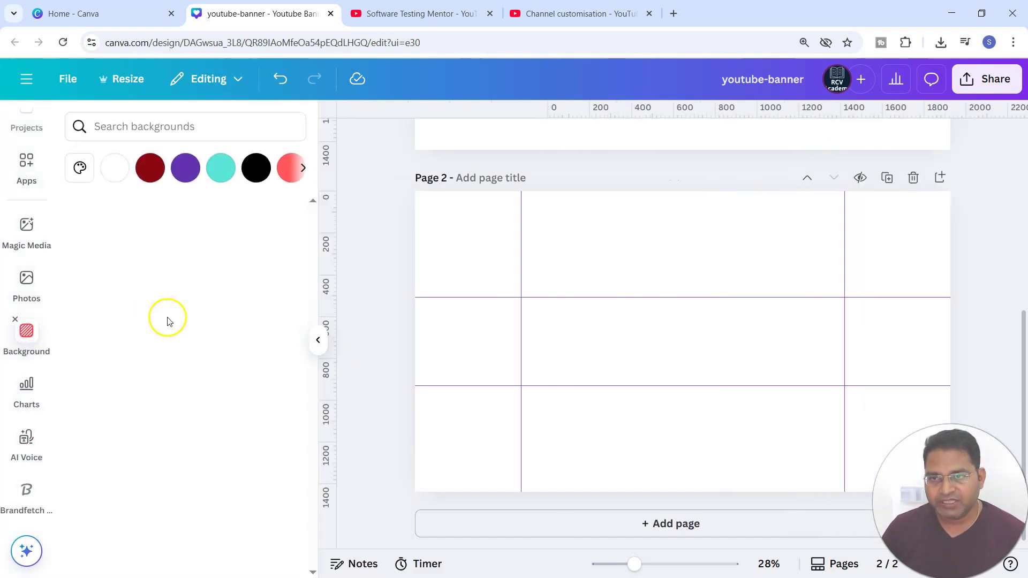
scroll(222, 410, down, 10)
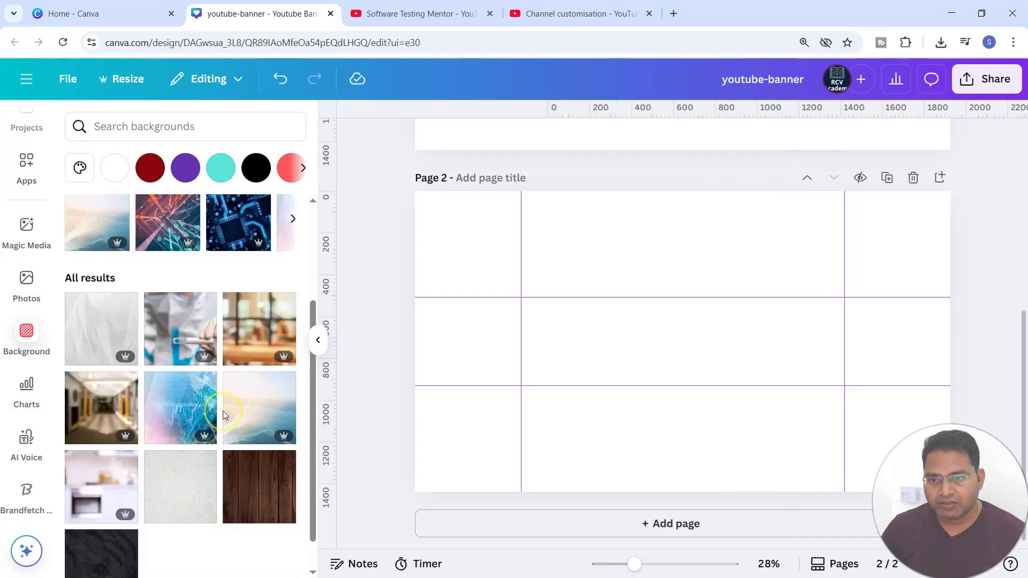
scroll(223, 410, down, 10)
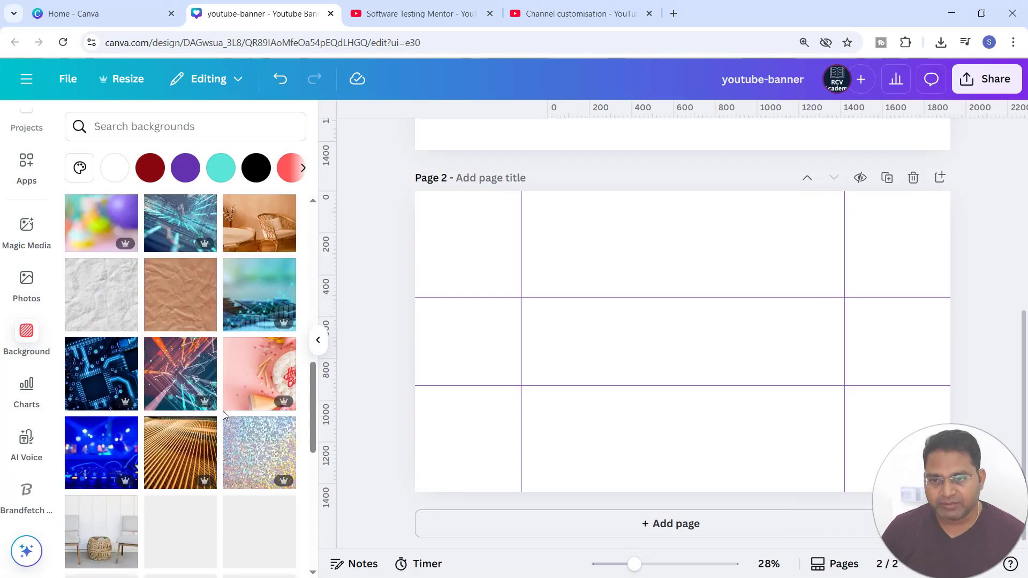
scroll(218, 461, down, 10)
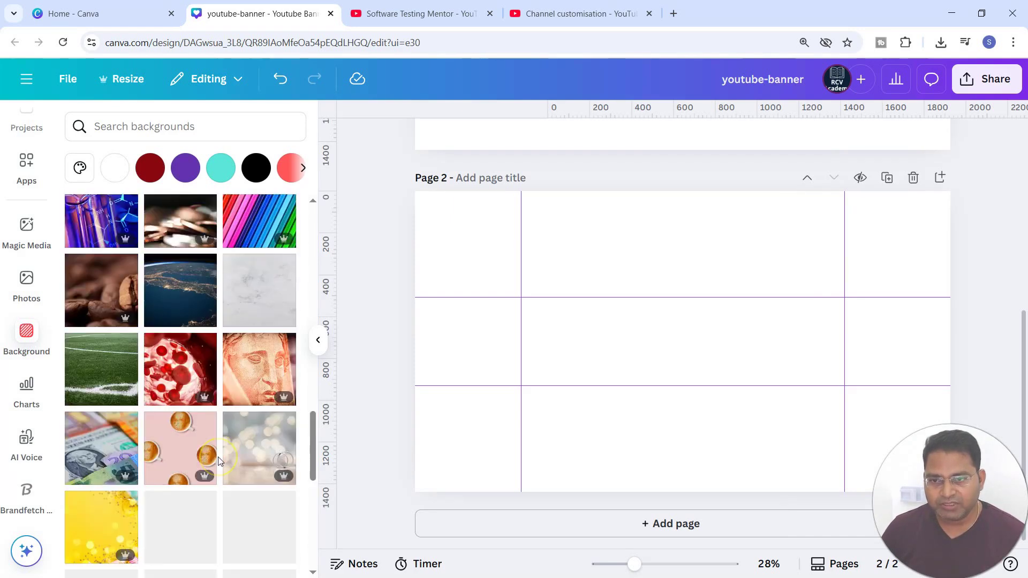
scroll(218, 462, down, 6)
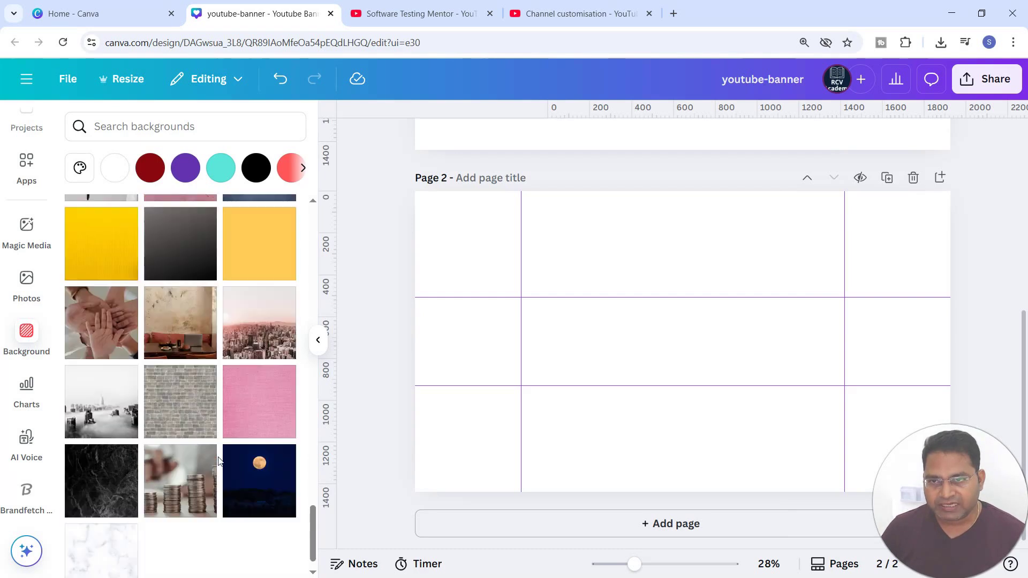
click(114, 129)
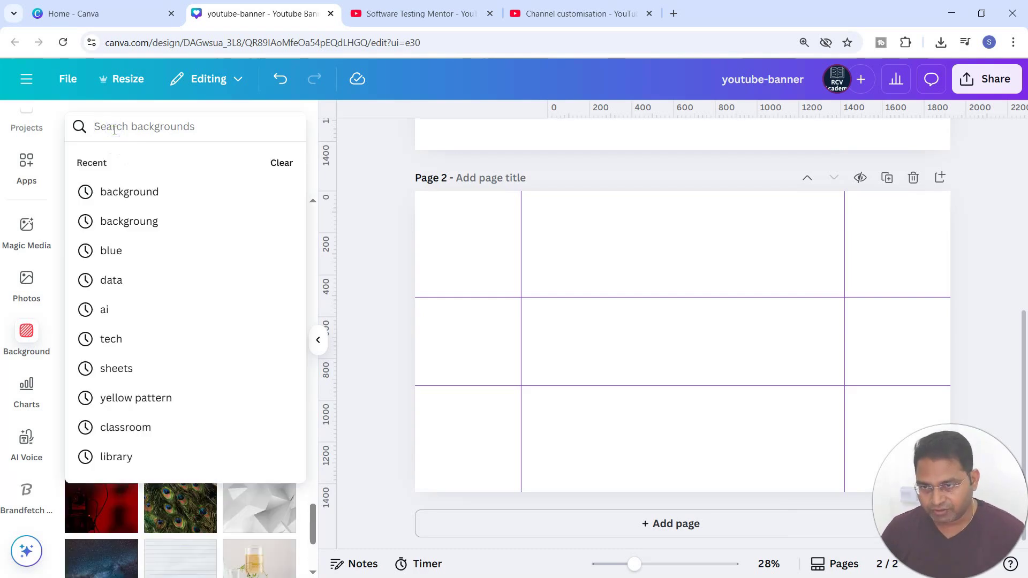
text(blue)
key(Return)
click(182, 364)
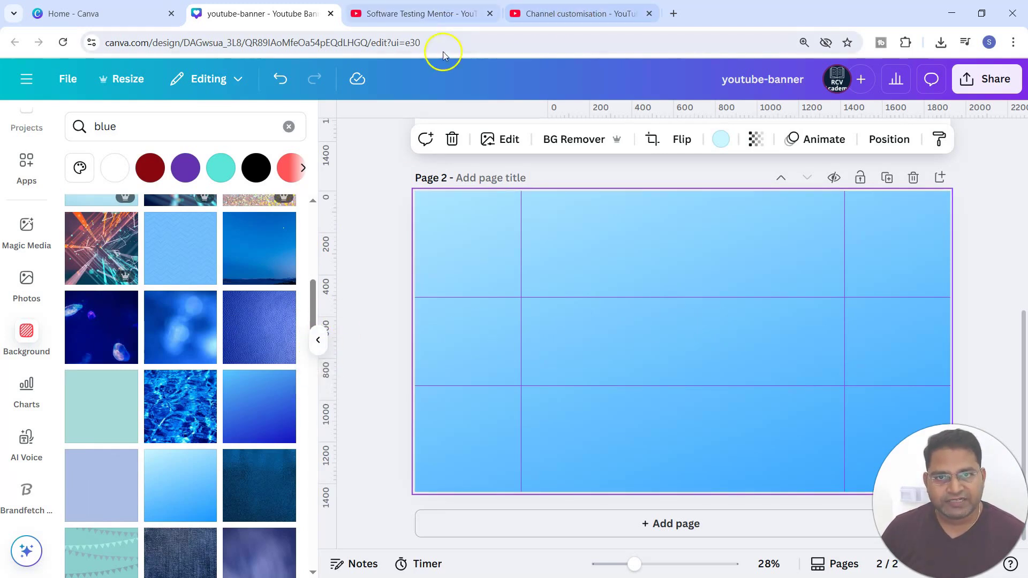
Step: Insert the uploaded portrait photo of the presenter onto page 2
click(443, 15)
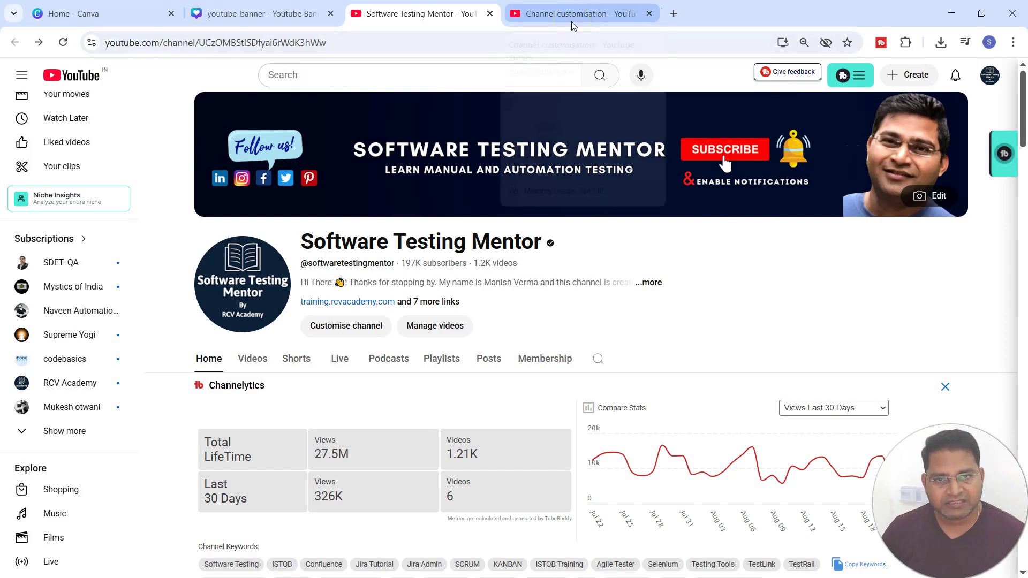
click(257, 14)
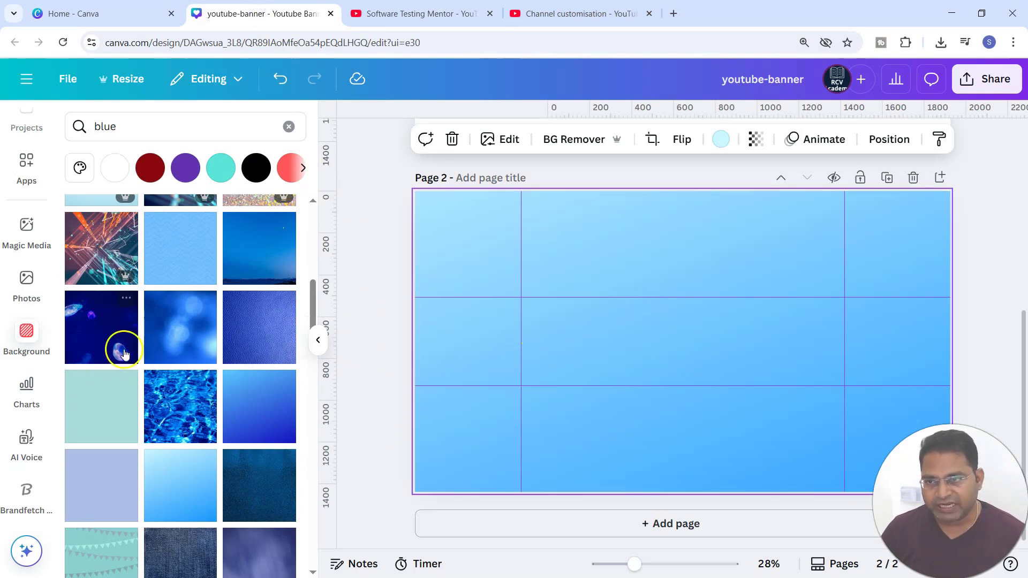
scroll(26, 278, up, 3)
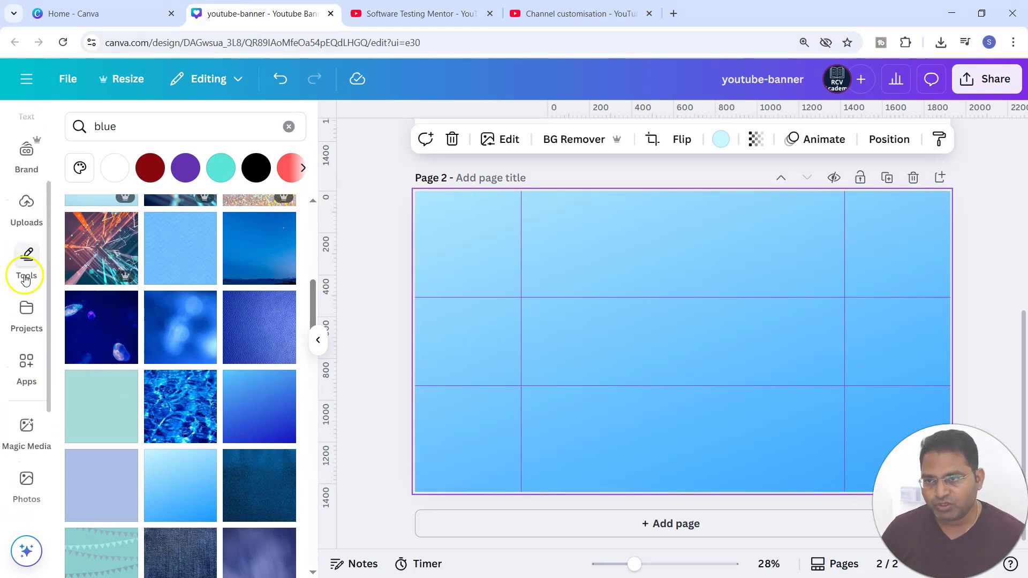
click(25, 206)
scroll(201, 331, up, 3)
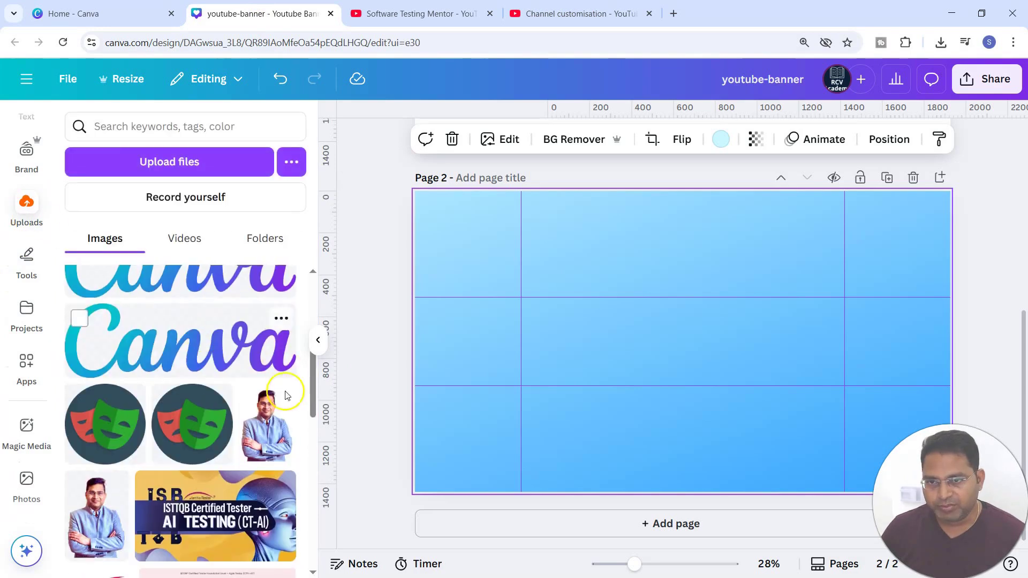
click(93, 530)
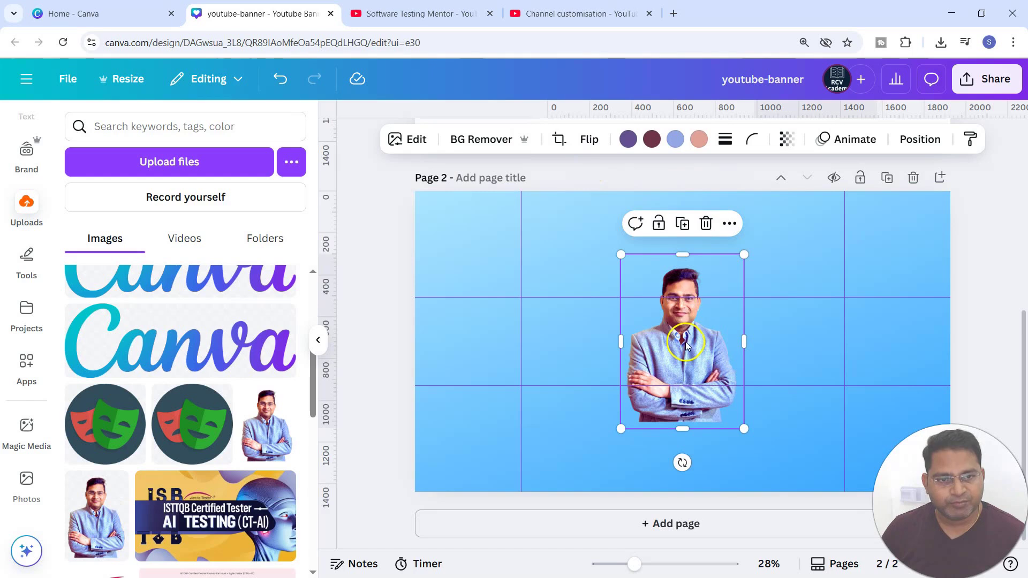
Step: Flip the portrait photo horizontally, then shrink it and move it to the right end of the central safe area
click(580, 140)
click(590, 177)
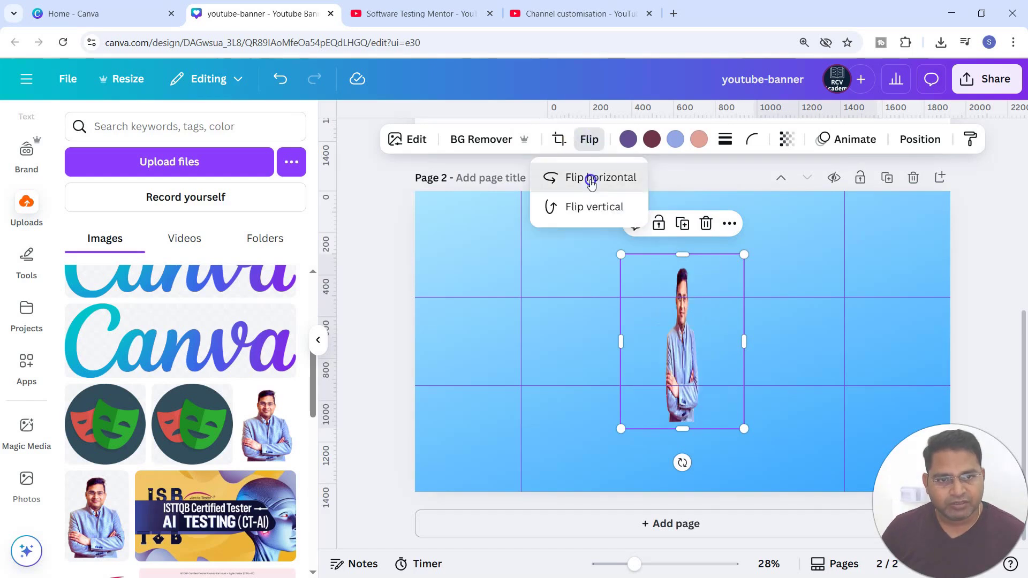
drag(689, 335, 793, 363)
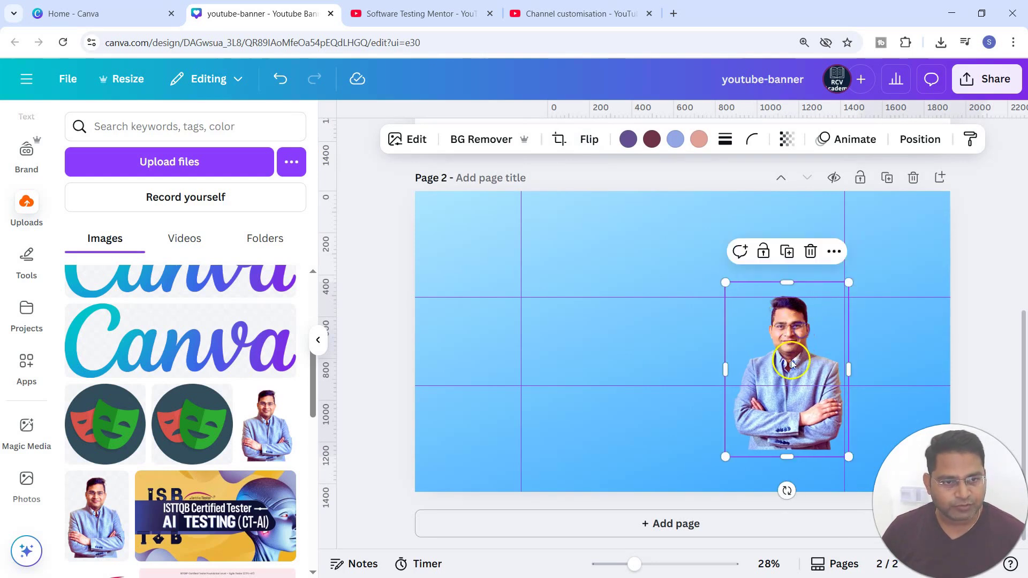
drag(841, 443, 808, 386)
drag(723, 282, 736, 297)
drag(781, 364, 820, 360)
drag(811, 296, 812, 301)
drag(811, 389, 811, 385)
drag(780, 344, 782, 345)
drag(781, 304, 779, 300)
click(325, 346)
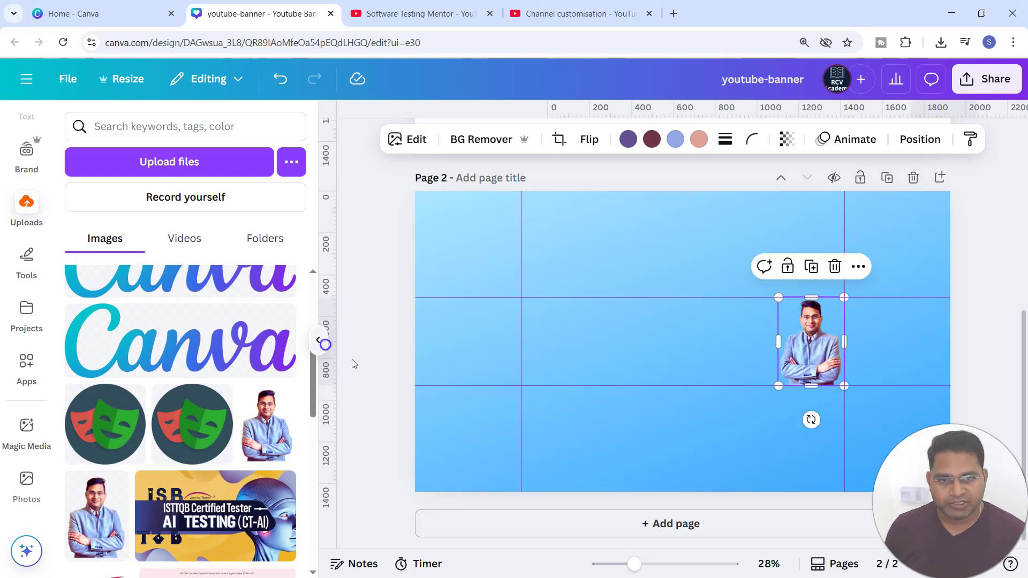
Step: Apply a Glow shadow effect to the portrait photo
scroll(482, 394, up, 3)
click(924, 290)
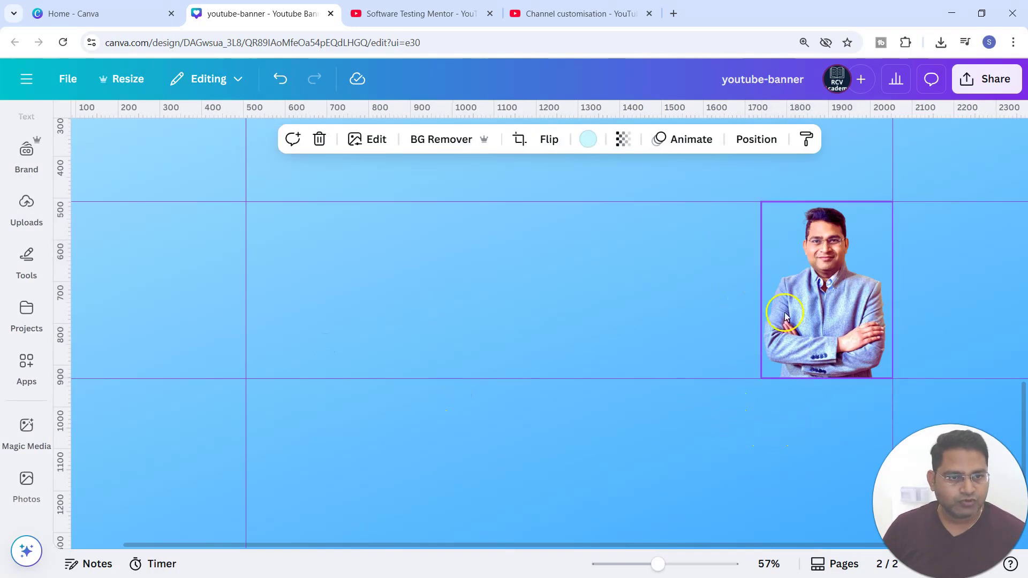
click(823, 315)
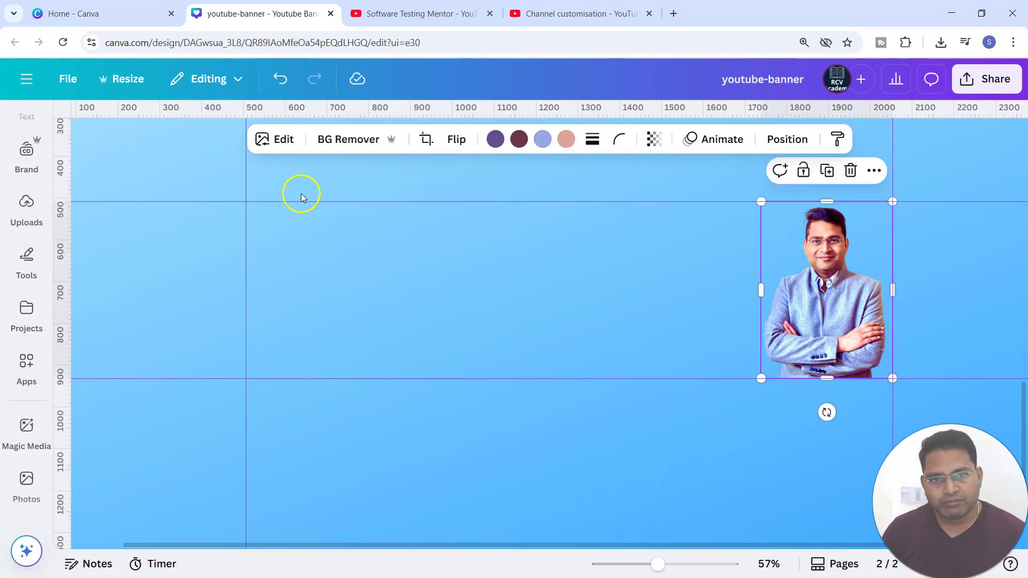
click(280, 142)
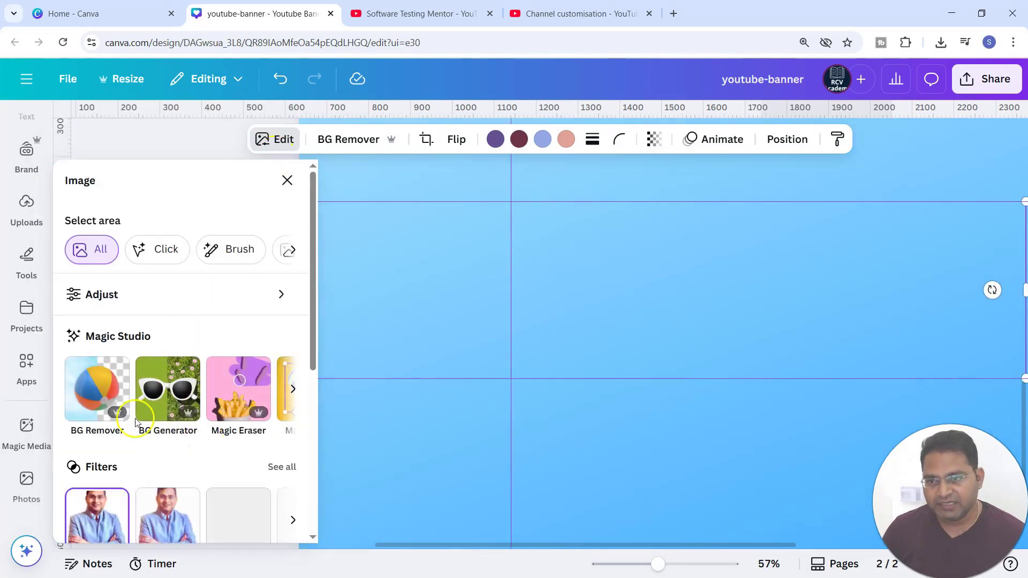
scroll(109, 448, down, 4)
click(109, 449)
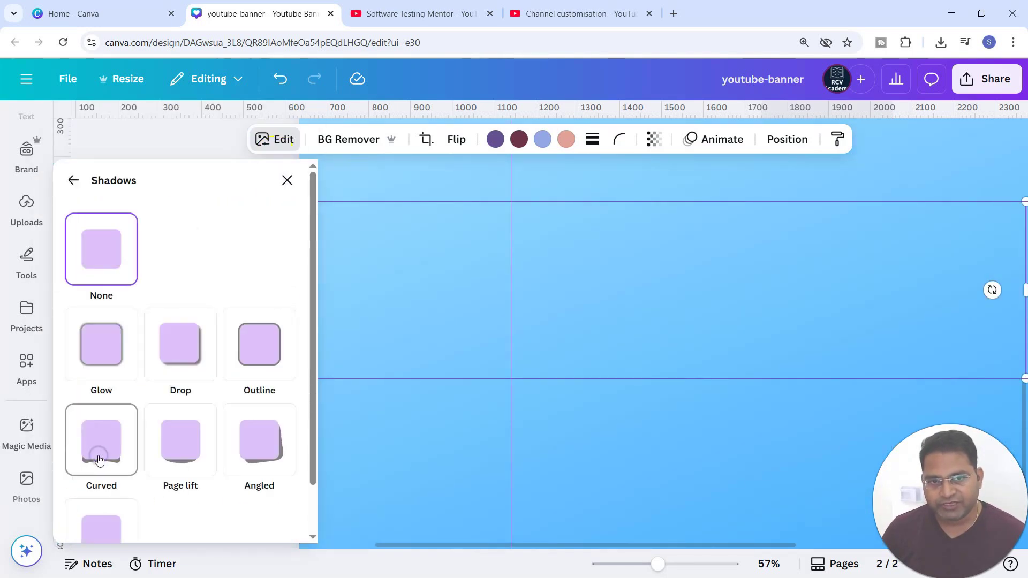
click(101, 347)
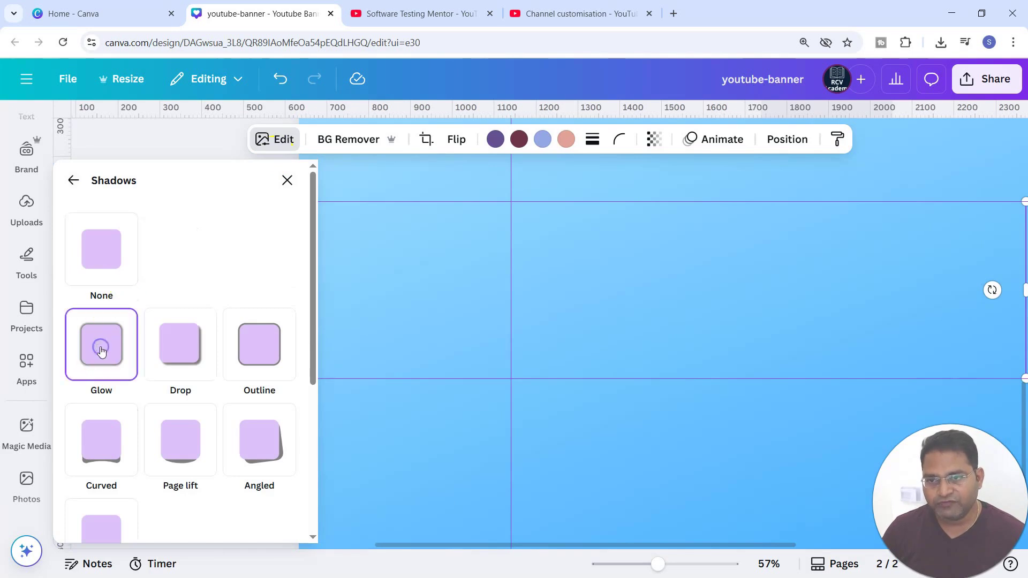
Step: Set the glow colour to white #FFFFFF, intensity to 100 and blur amount to 50
scroll(179, 284, down, 5)
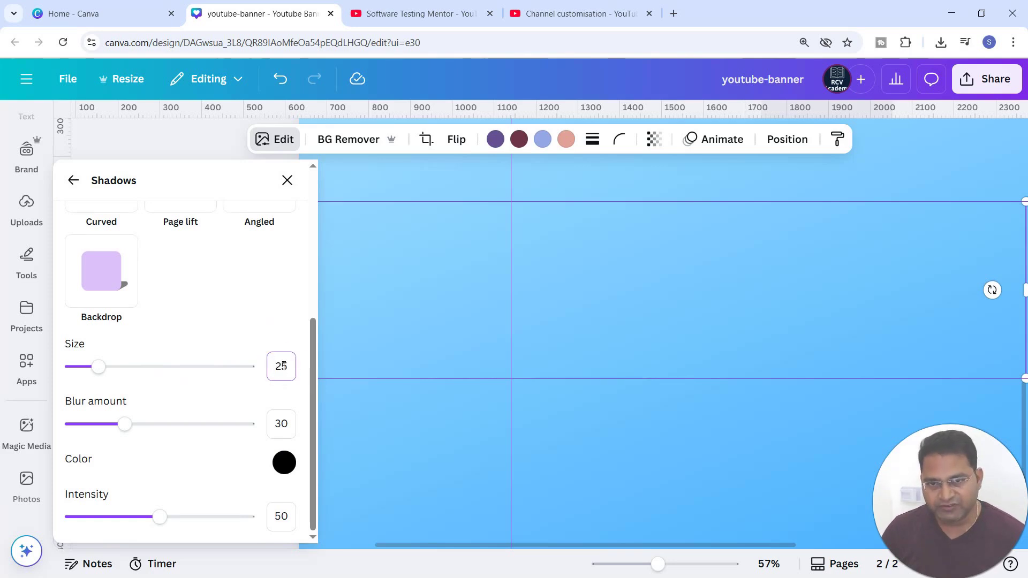
scroll(496, 355, down, 5)
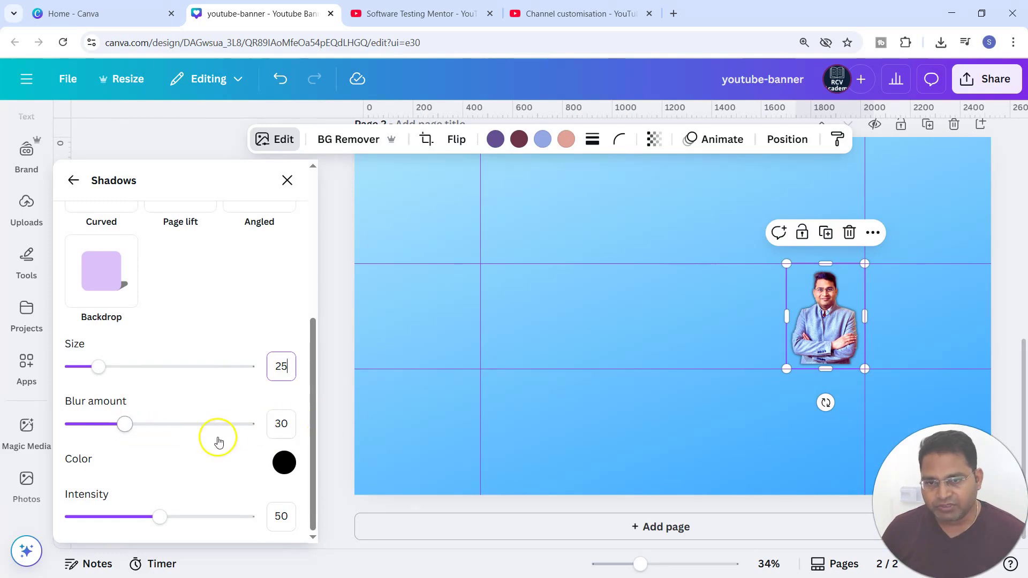
click(282, 465)
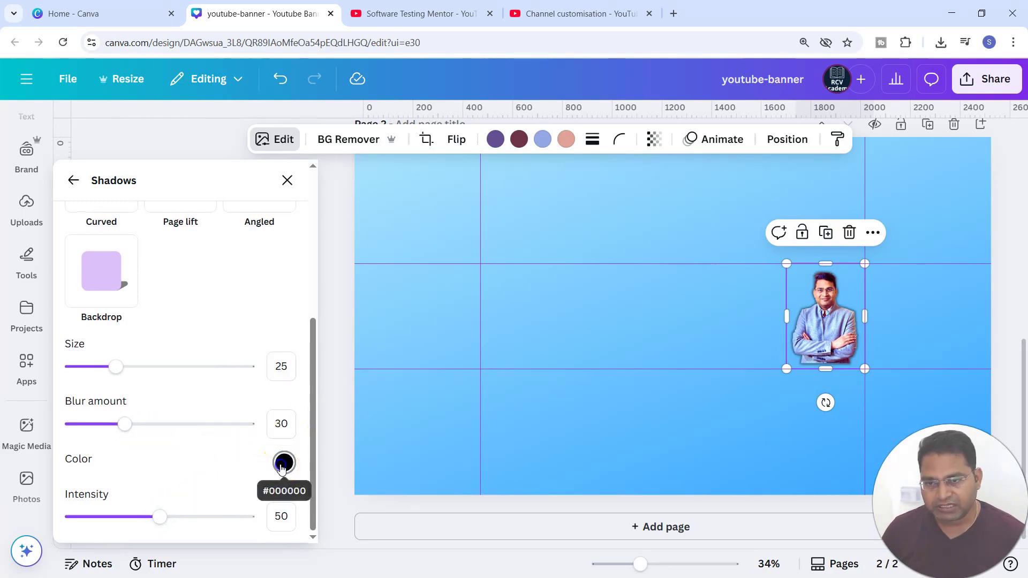
click(282, 465)
drag(293, 299, 267, 278)
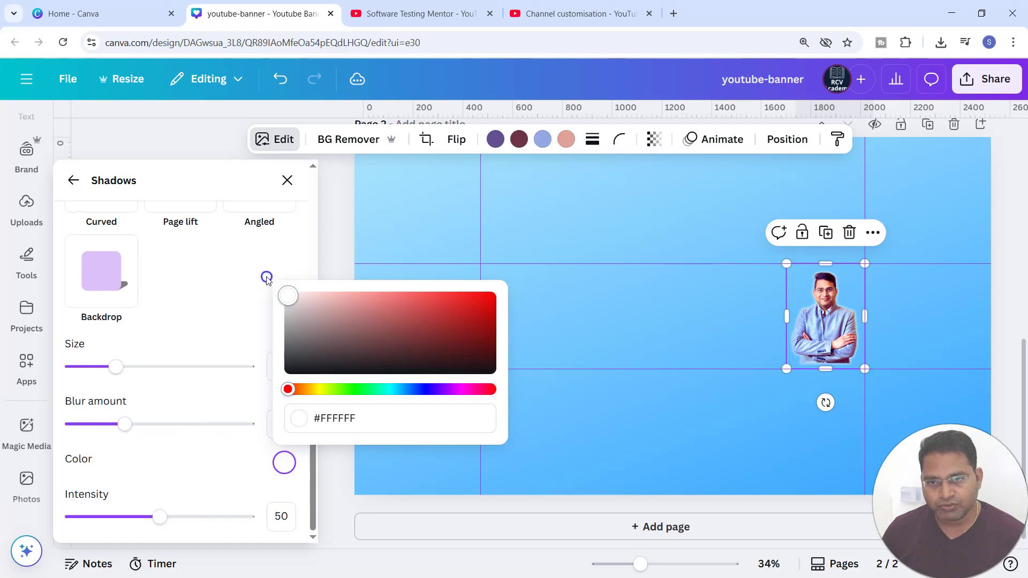
click(207, 475)
click(159, 517)
drag(159, 519, 290, 524)
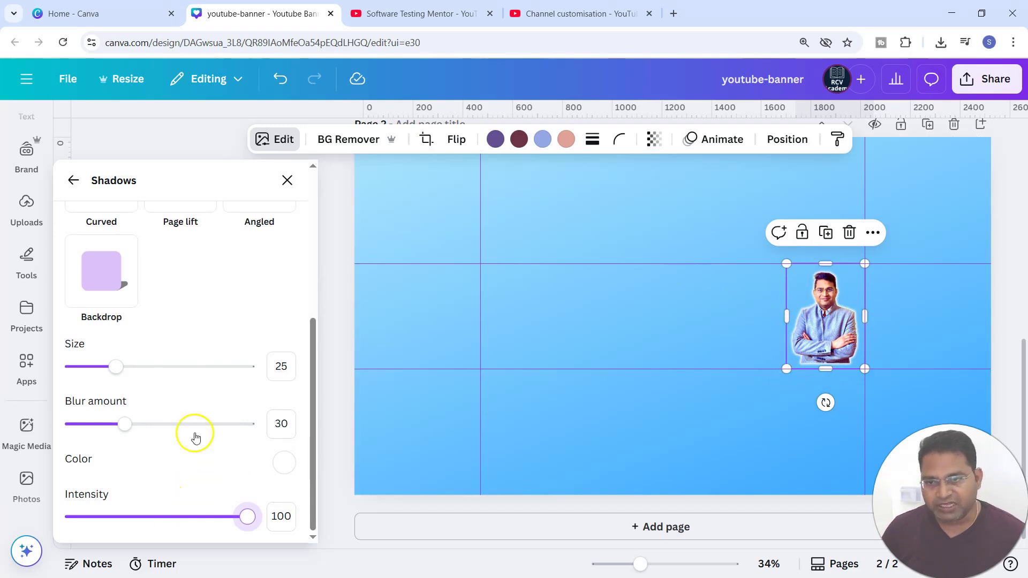
drag(126, 426, 141, 428)
click(280, 423)
text(50)
click(860, 351)
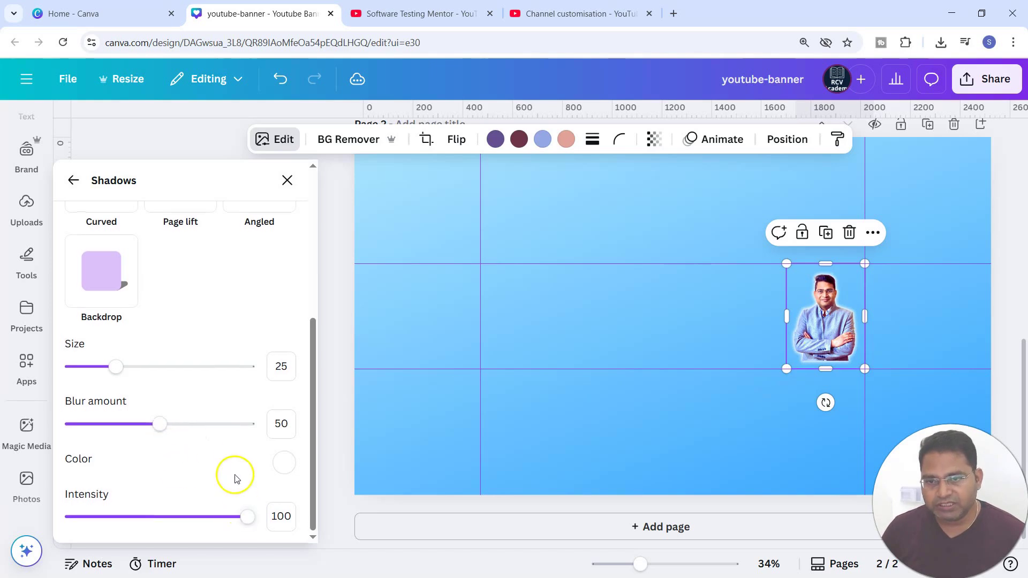
scroll(235, 455, up, 5)
click(289, 184)
Step: Nudge the portrait photo slightly down and to the right
click(663, 430)
click(715, 350)
drag(742, 369, 747, 380)
click(659, 265)
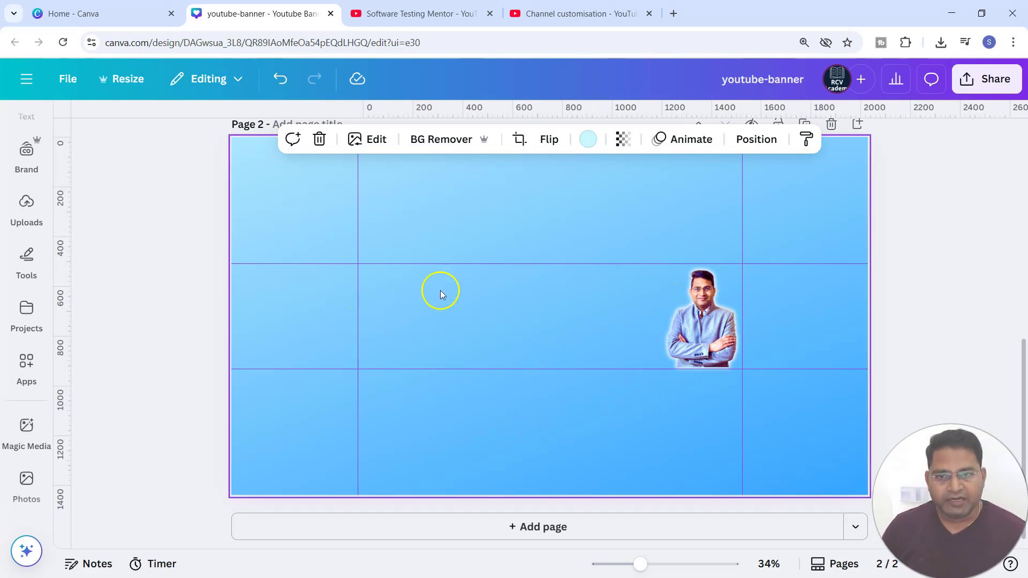
Step: Add a heading text box and place it at the left of the central safe area
click(399, 14)
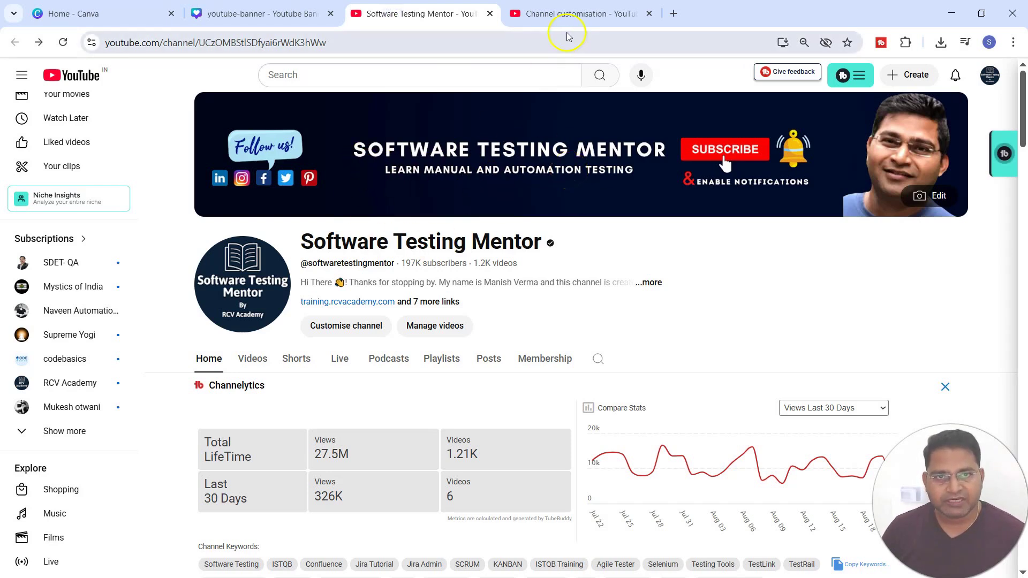
click(279, 14)
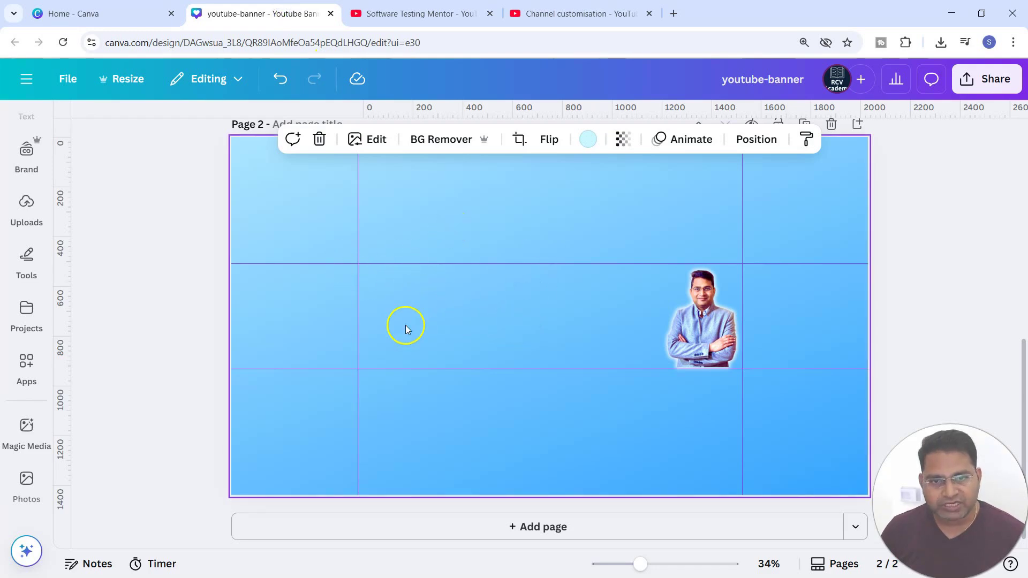
click(27, 240)
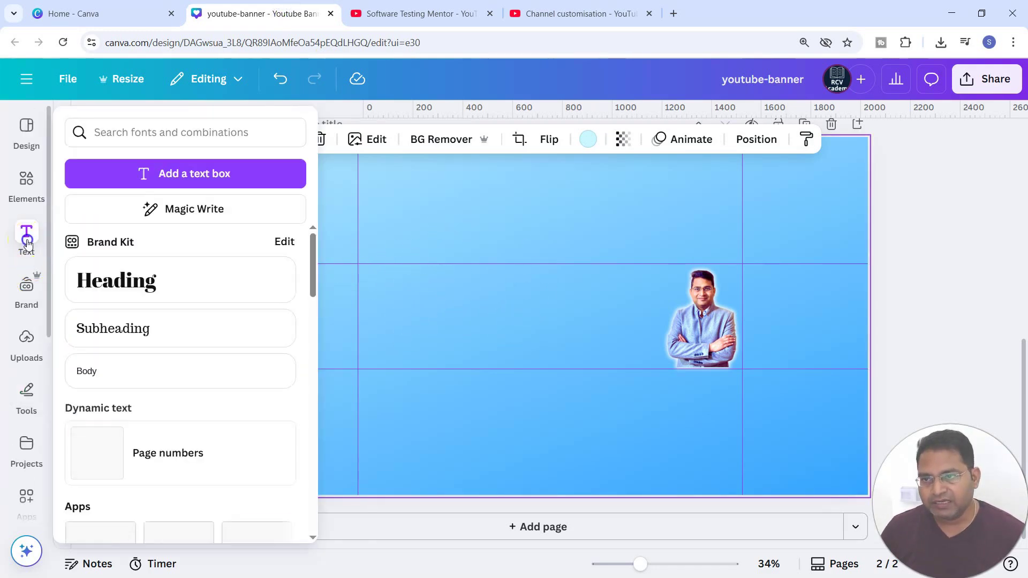
click(153, 283)
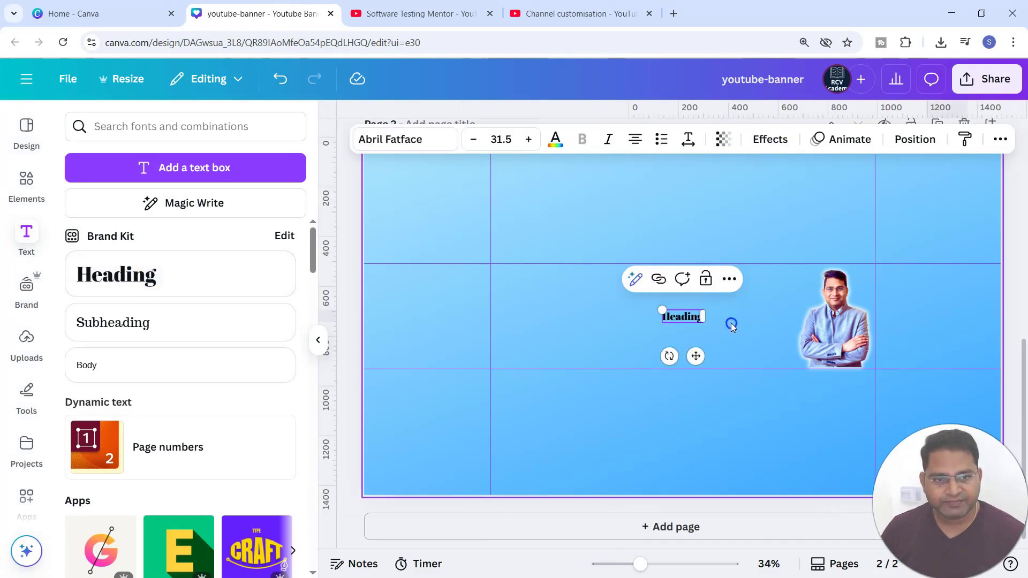
drag(664, 312, 534, 282)
Step: Add a subheading below it and set the texts to 'Software Testing Mentor' and 'Learn Manual and Automation Testing'
click(117, 329)
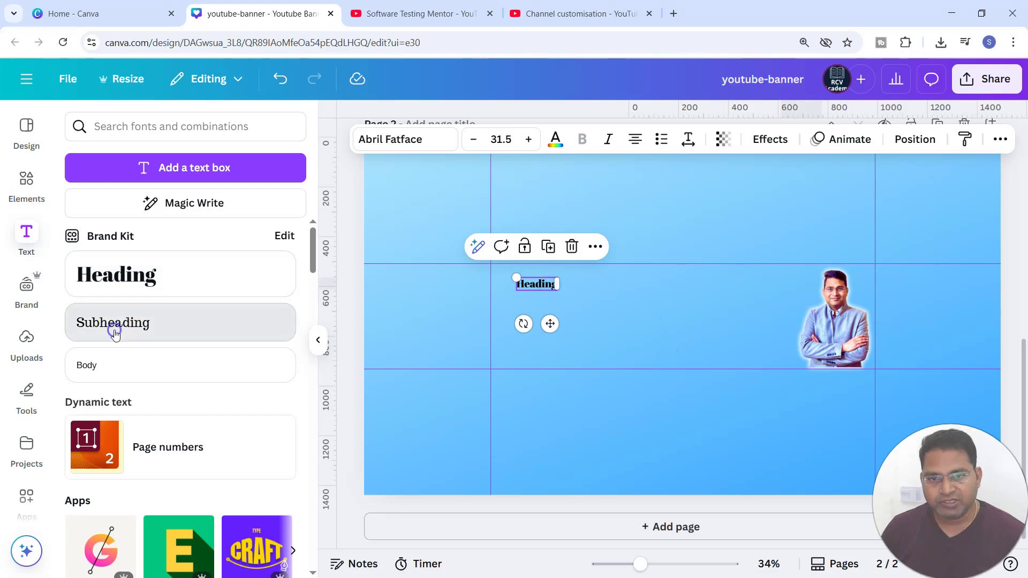
click(473, 355)
click(540, 289)
click(490, 346)
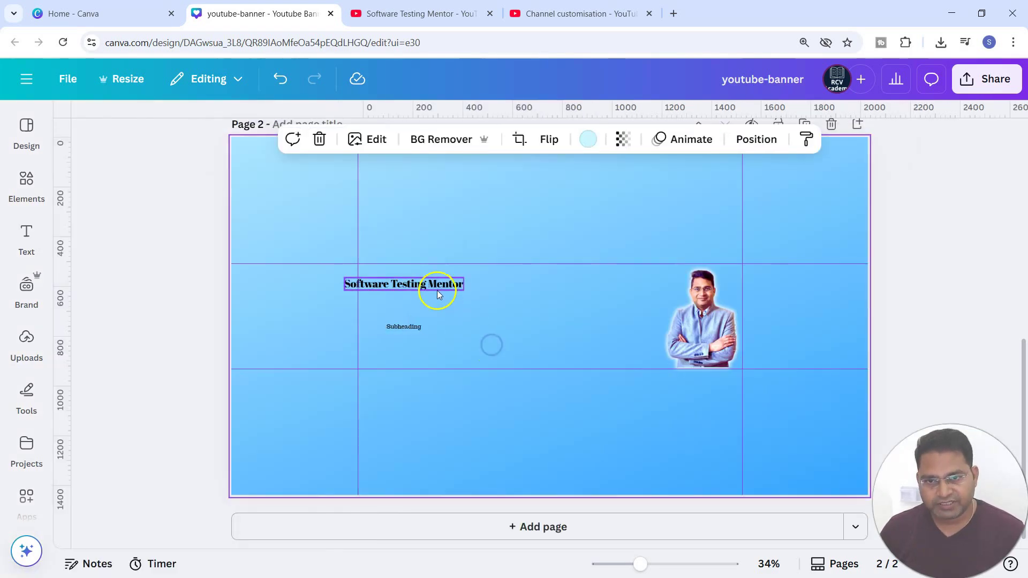
drag(436, 289, 437, 288)
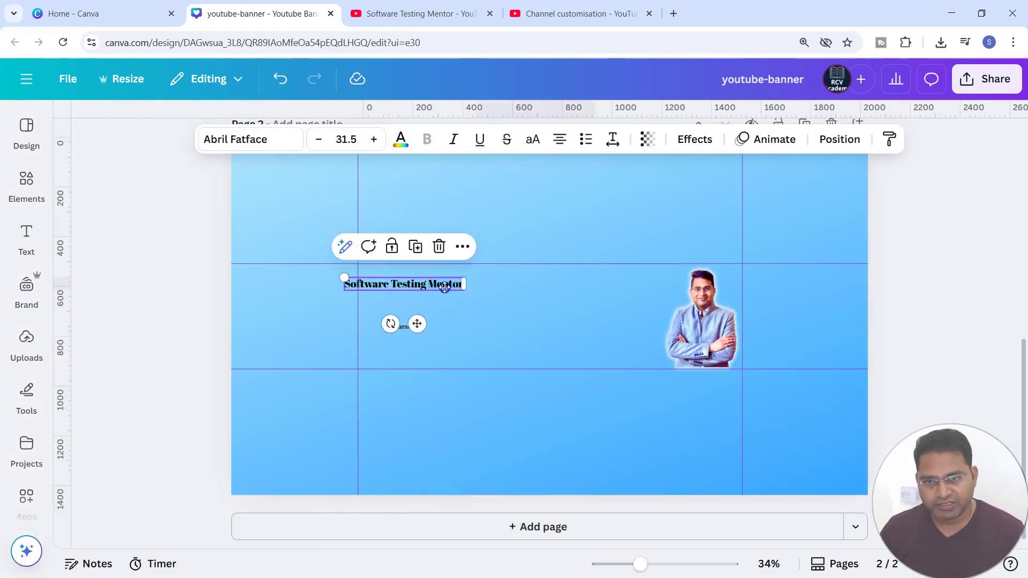
drag(437, 288, 456, 288)
text(Learn Manual and Automation Testing)
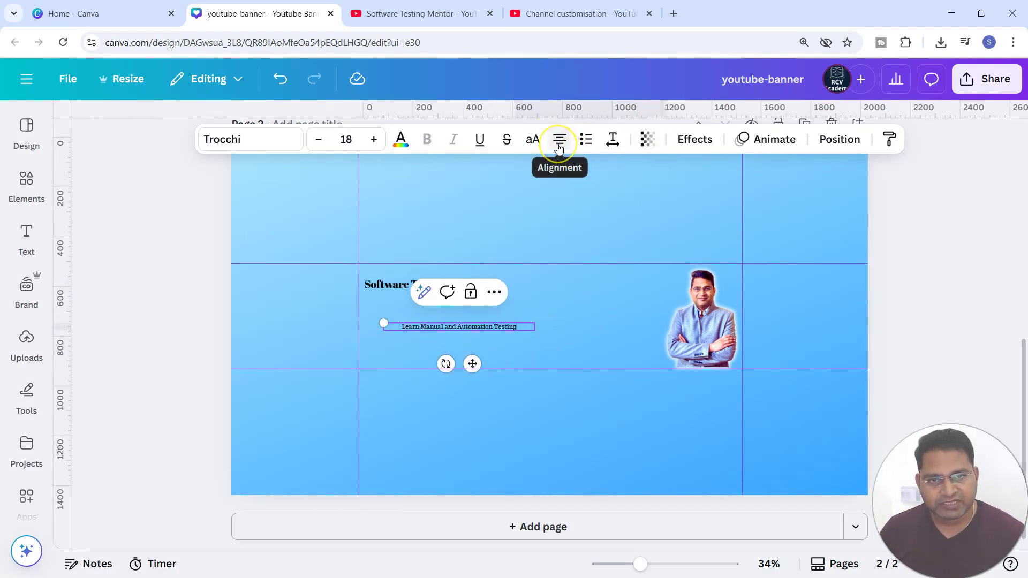
Step: Widen the heading box, then view the current banner on the YouTube channel page for reference
click(390, 284)
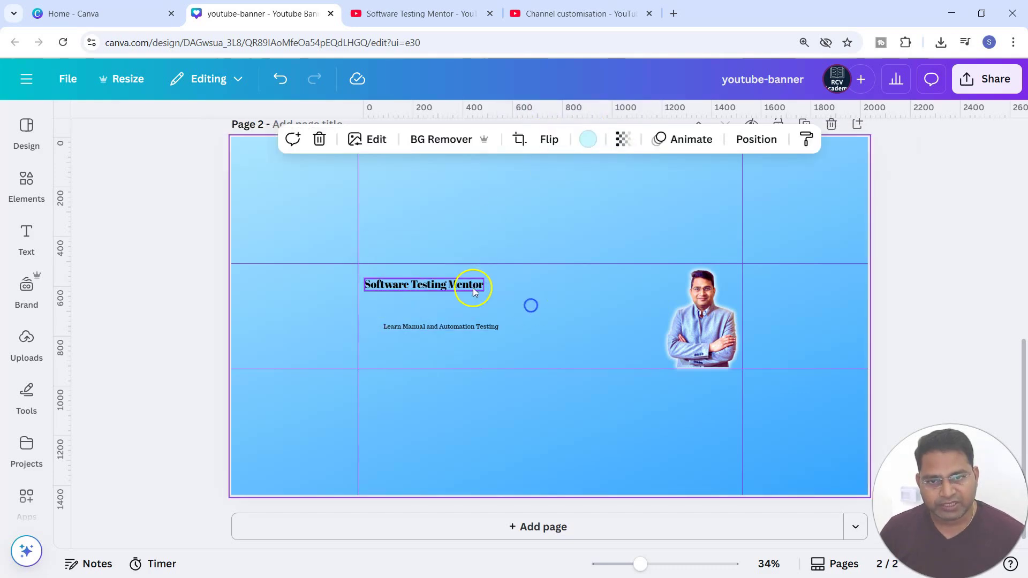
drag(472, 285, 481, 284)
click(594, 17)
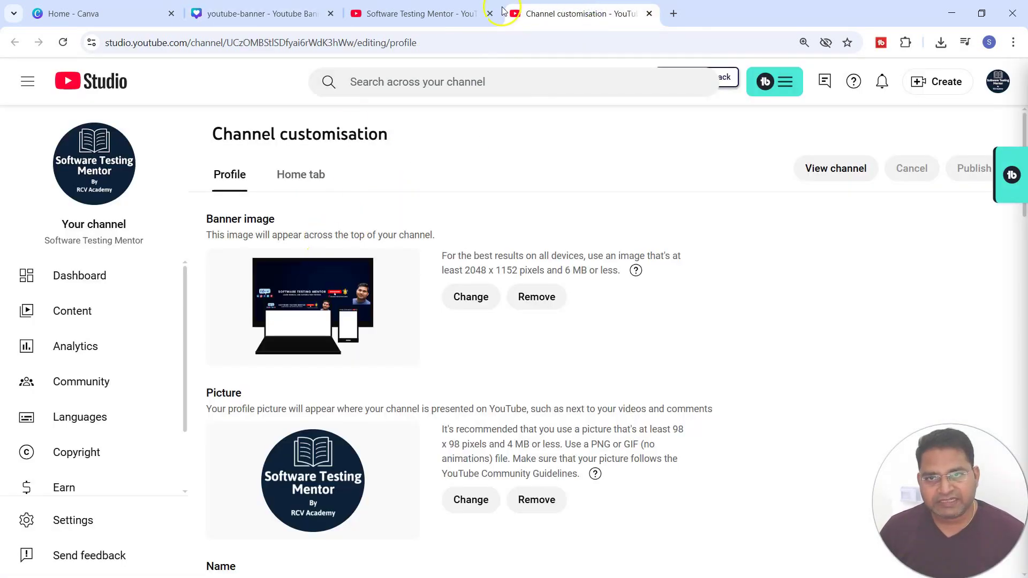
click(449, 16)
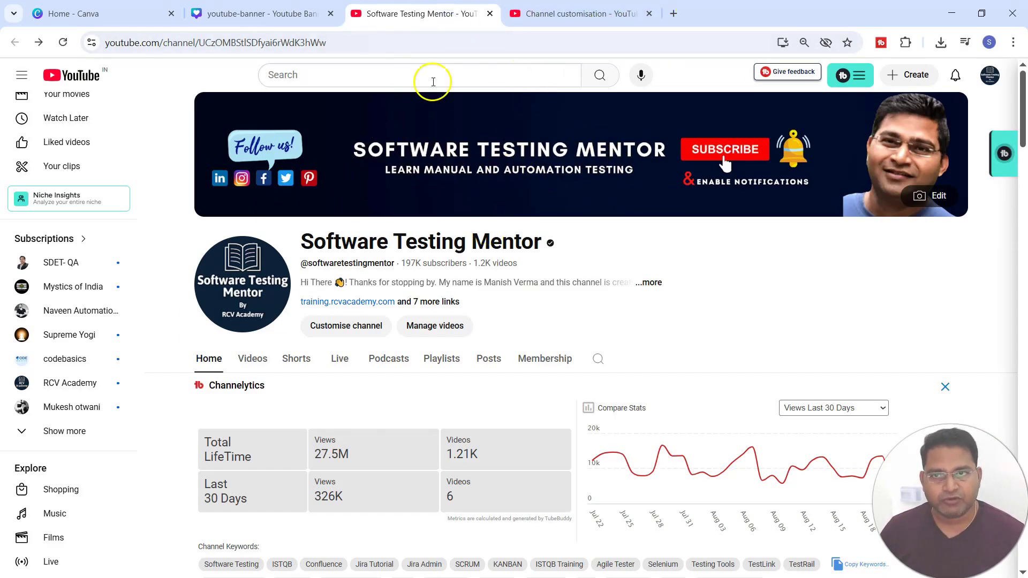
click(244, 15)
Step: Change the font of both the heading and the subheading to Anton
click(563, 322)
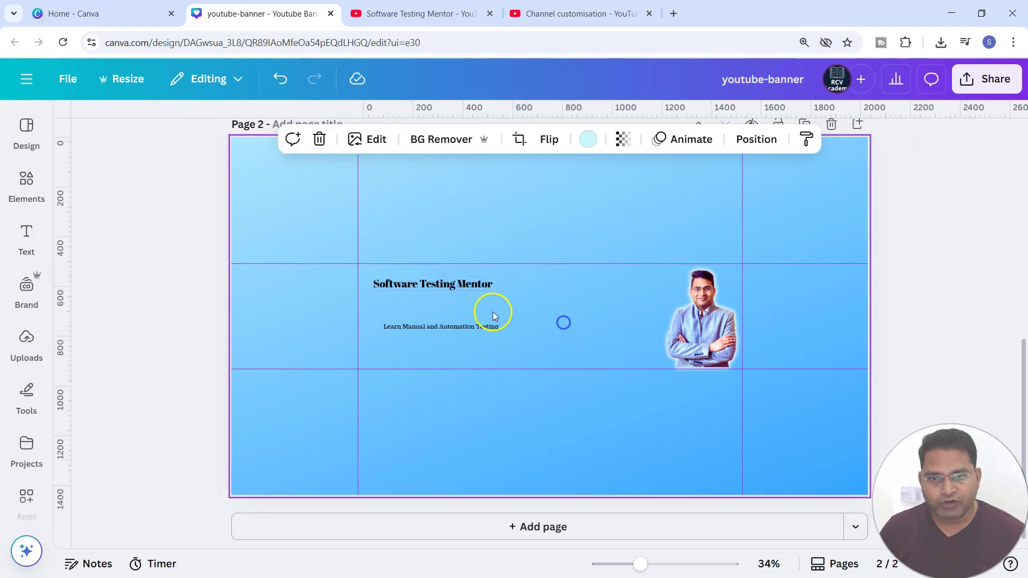
click(465, 296)
click(260, 138)
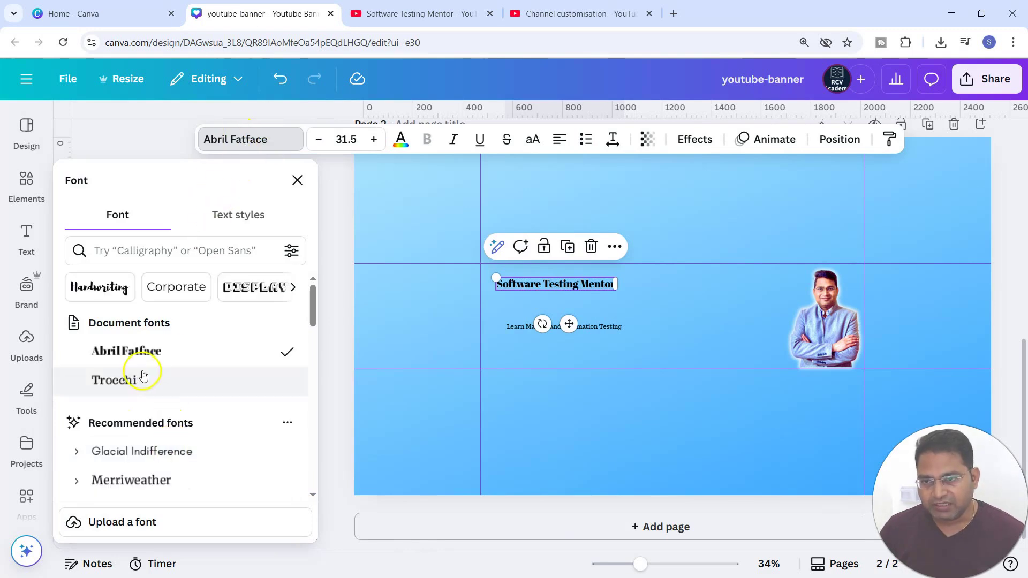
scroll(212, 412, down, 3)
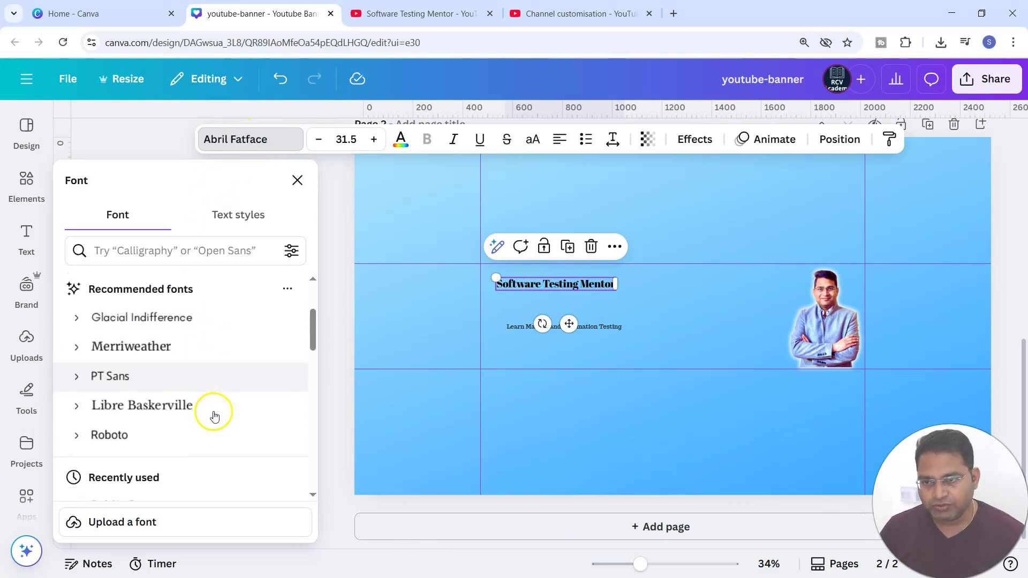
scroll(204, 407, up, 3)
scroll(227, 442, down, 5)
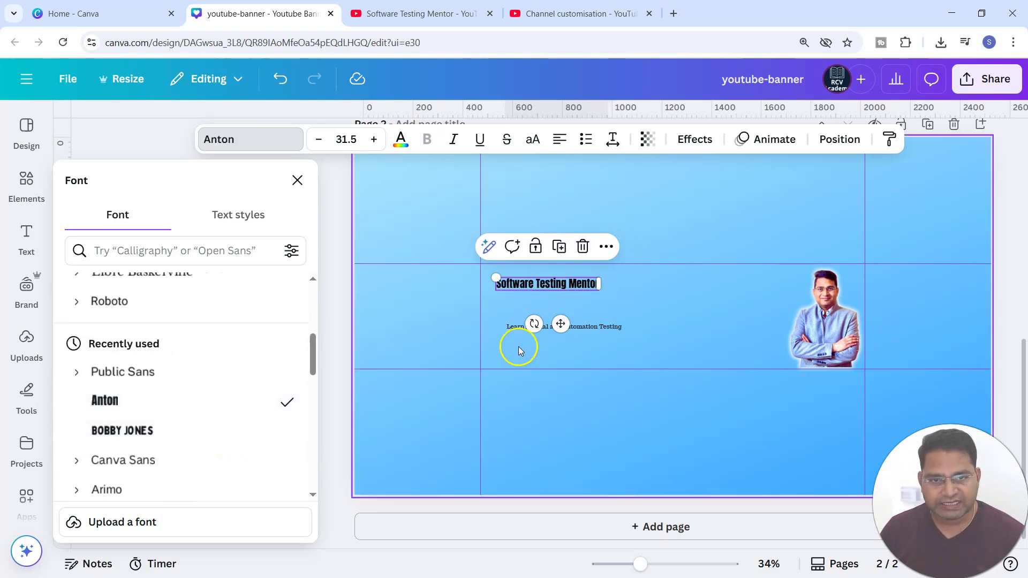
click(578, 328)
click(128, 401)
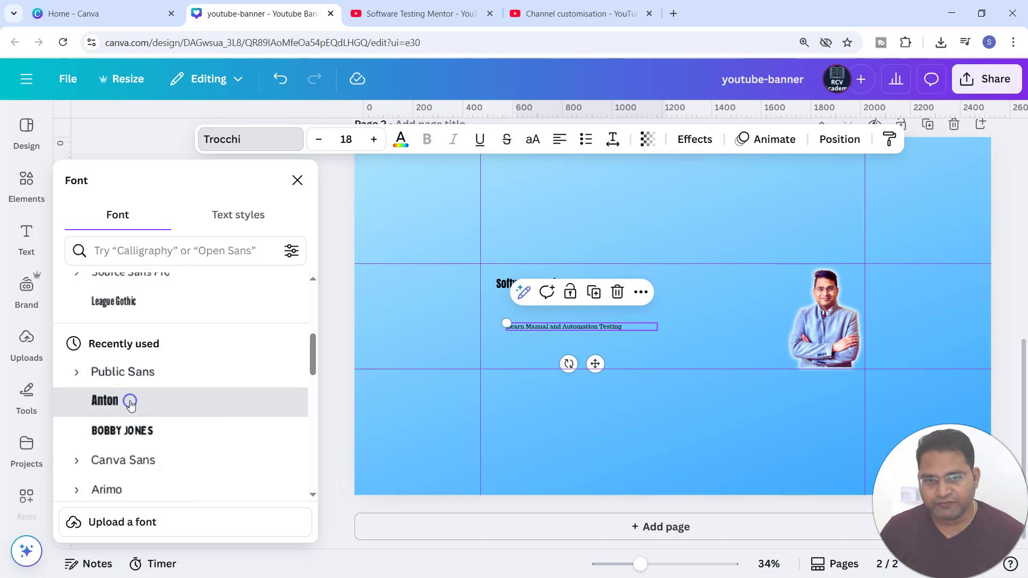
Step: Move the subheading up under the heading, set its font size to 30 and widen its box
click(669, 342)
drag(485, 328, 470, 314)
click(360, 290)
click(423, 313)
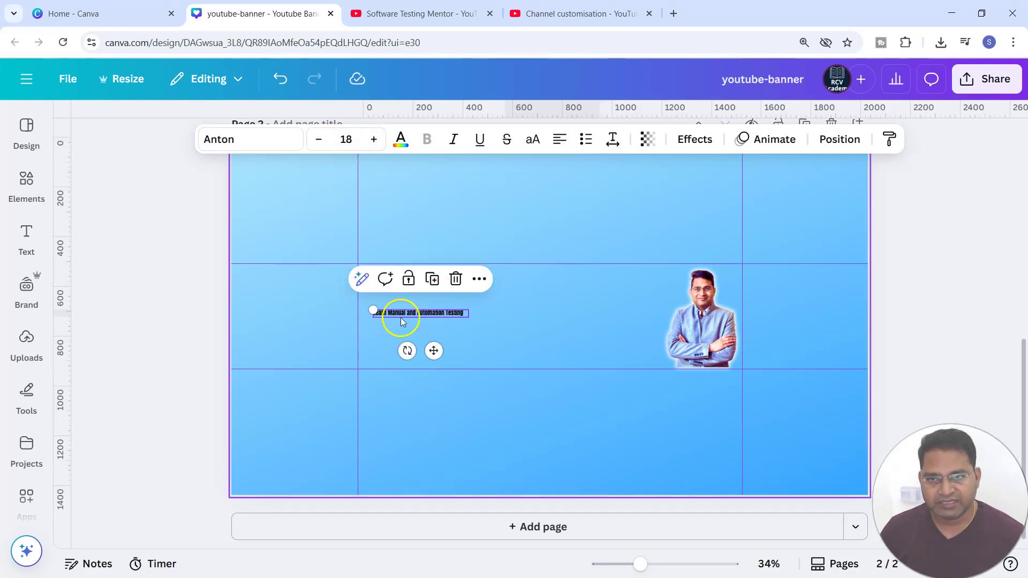
click(349, 141)
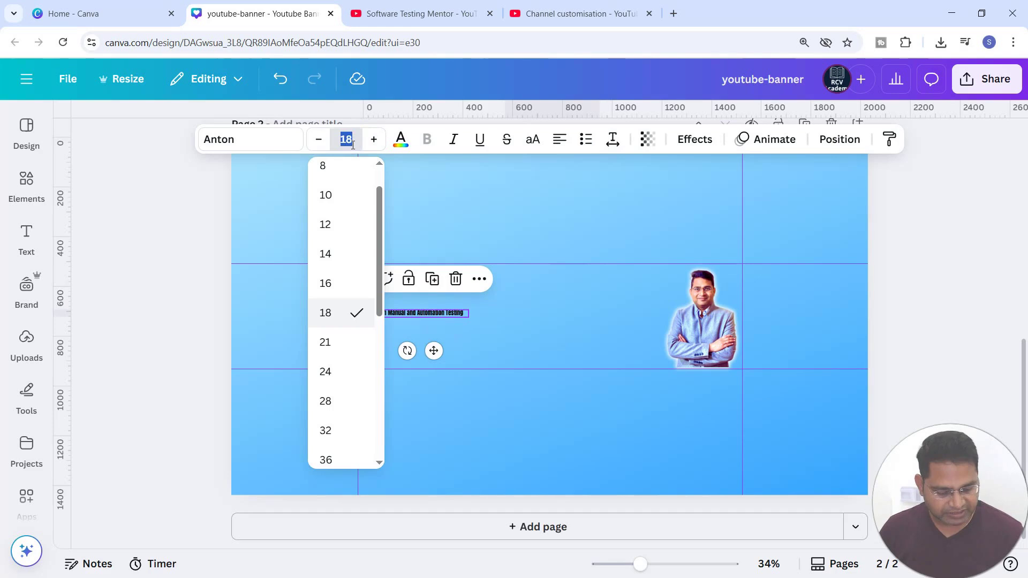
text(30)
key(Return)
drag(470, 321, 552, 323)
Step: Scale the heading up to about 82.5 font size so it spans the central safe area
click(378, 285)
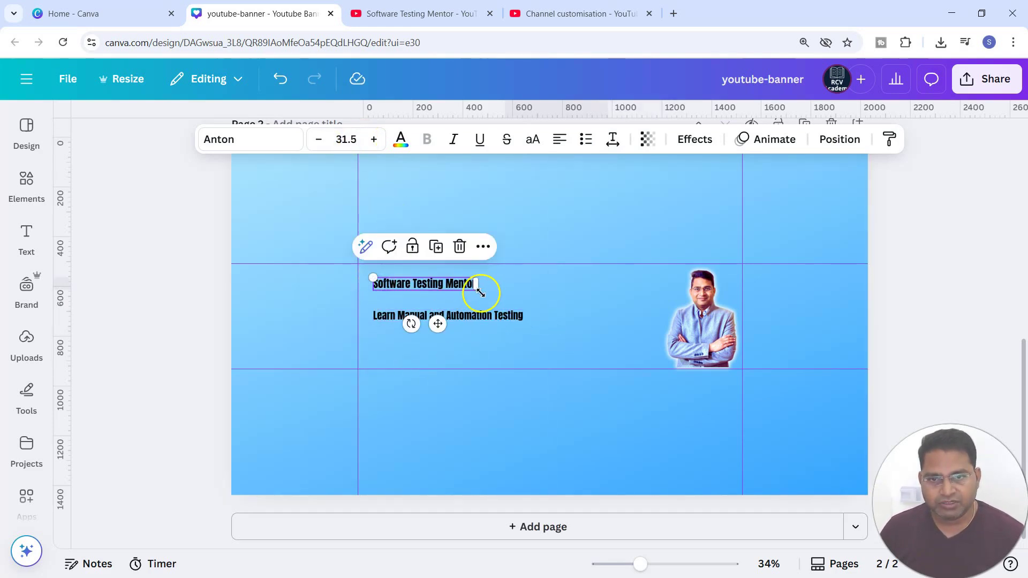
drag(479, 291, 637, 353)
click(538, 298)
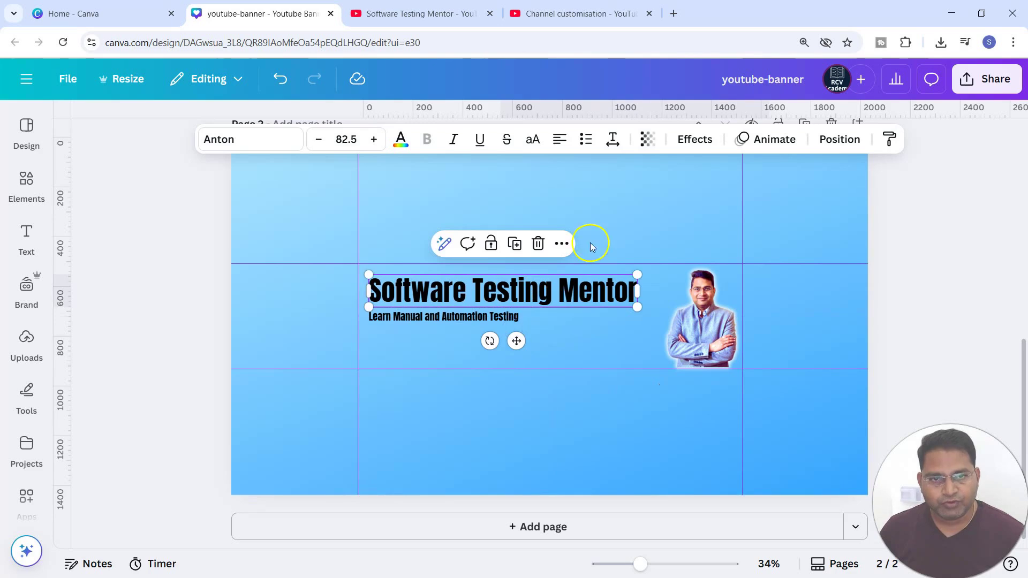
click(547, 349)
click(569, 300)
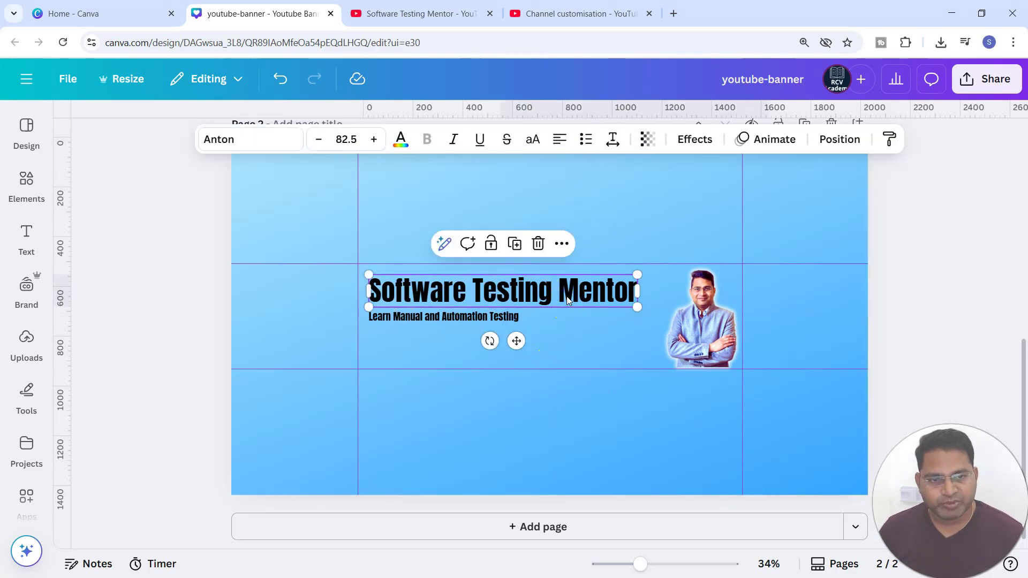
click(522, 292)
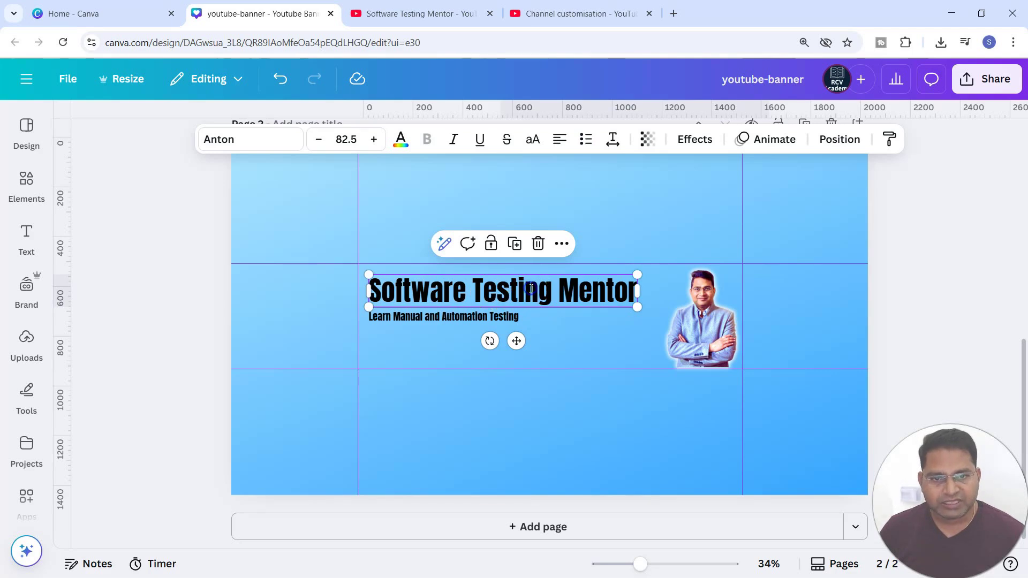
click(579, 351)
click(588, 294)
Step: Set the heading's letter spacing to 10 and anchor its text box in the middle
click(613, 142)
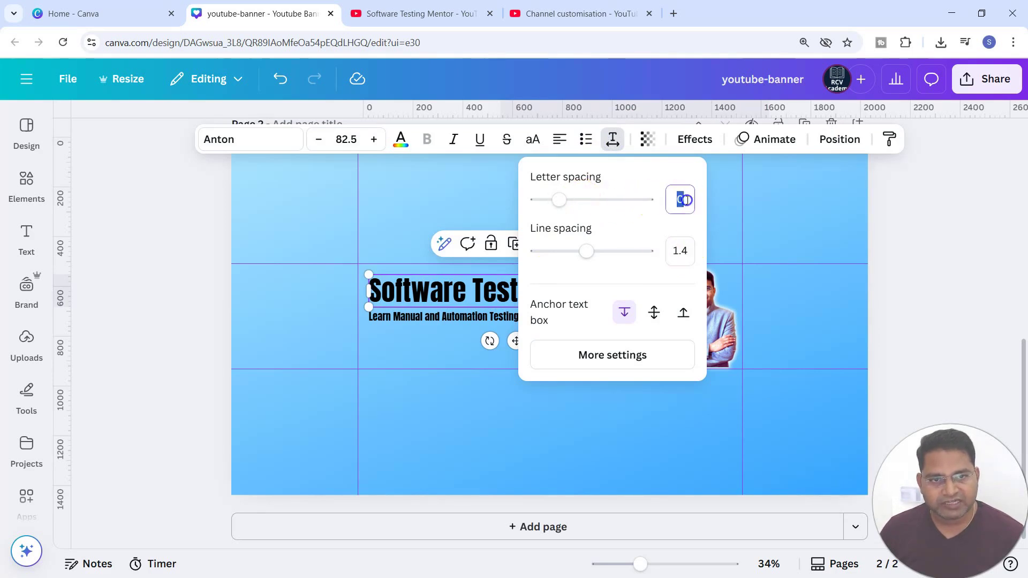
key(Return)
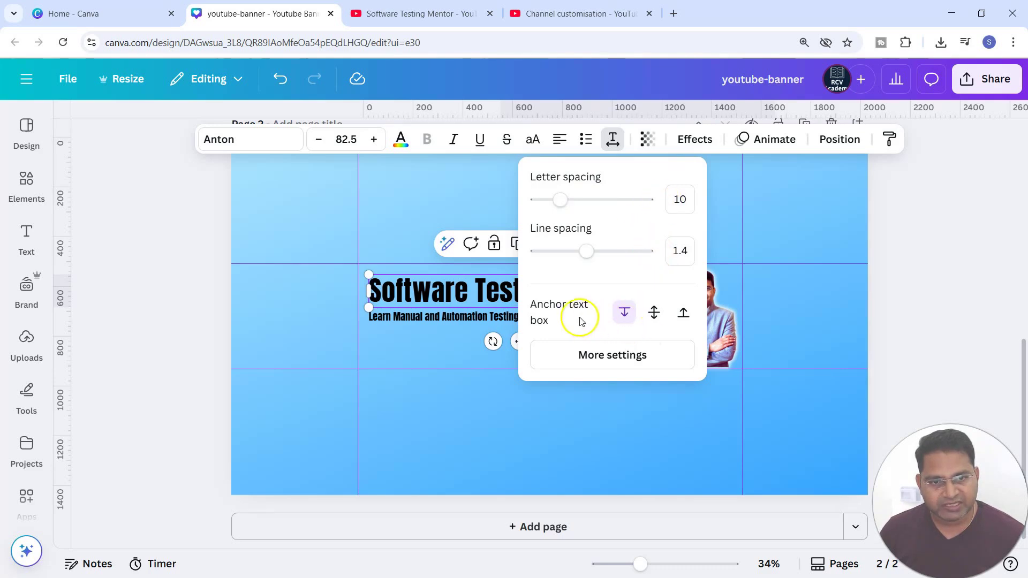
click(653, 315)
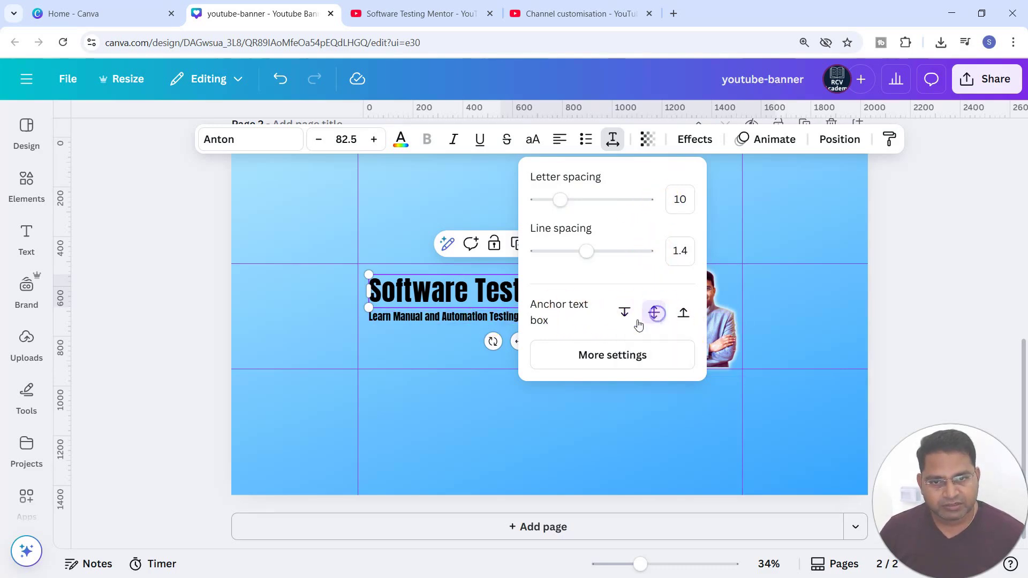
Step: Scale the subheading up to about 40.3 font size
click(468, 323)
click(467, 323)
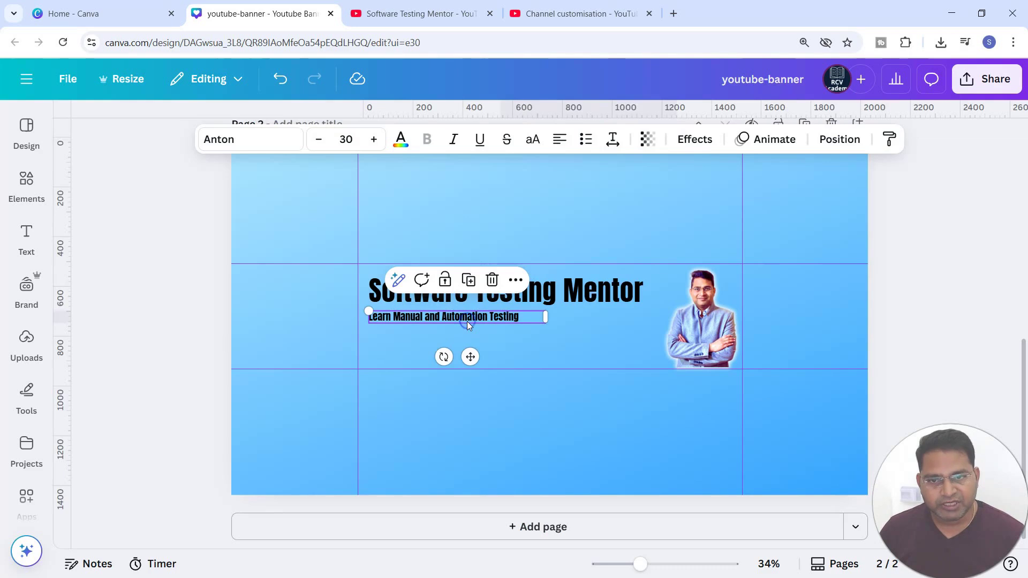
click(612, 141)
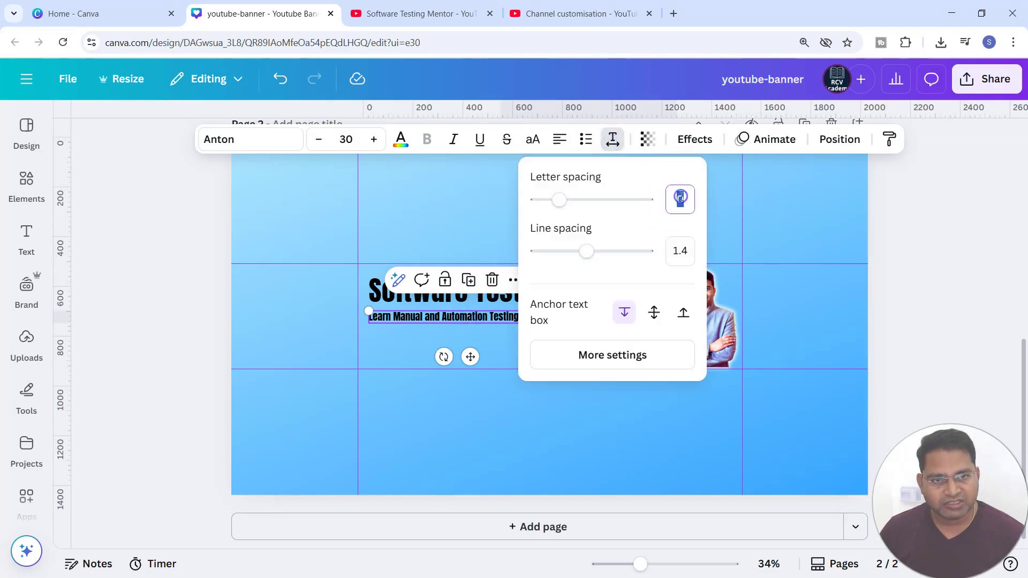
click(399, 342)
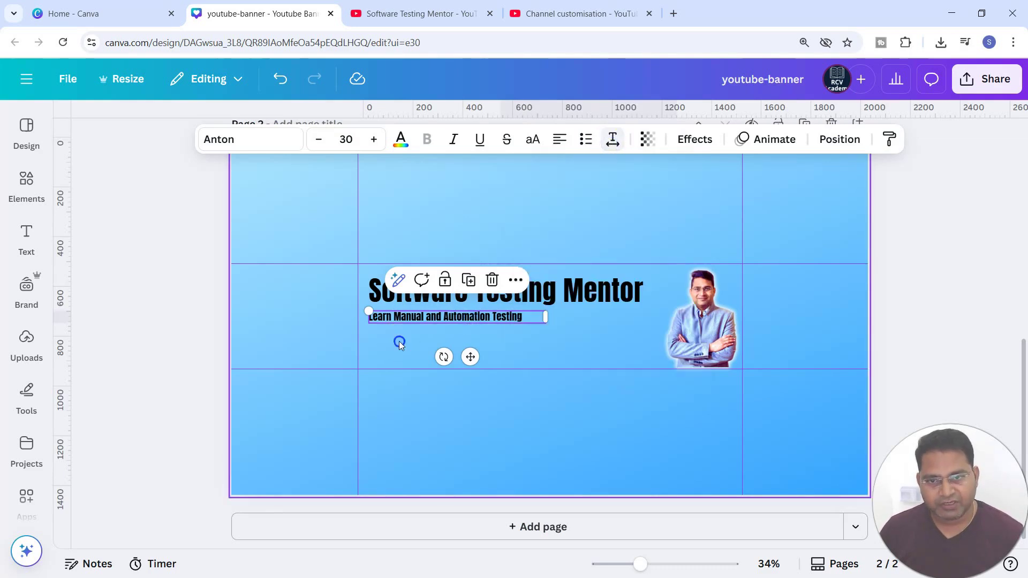
click(435, 320)
click(492, 324)
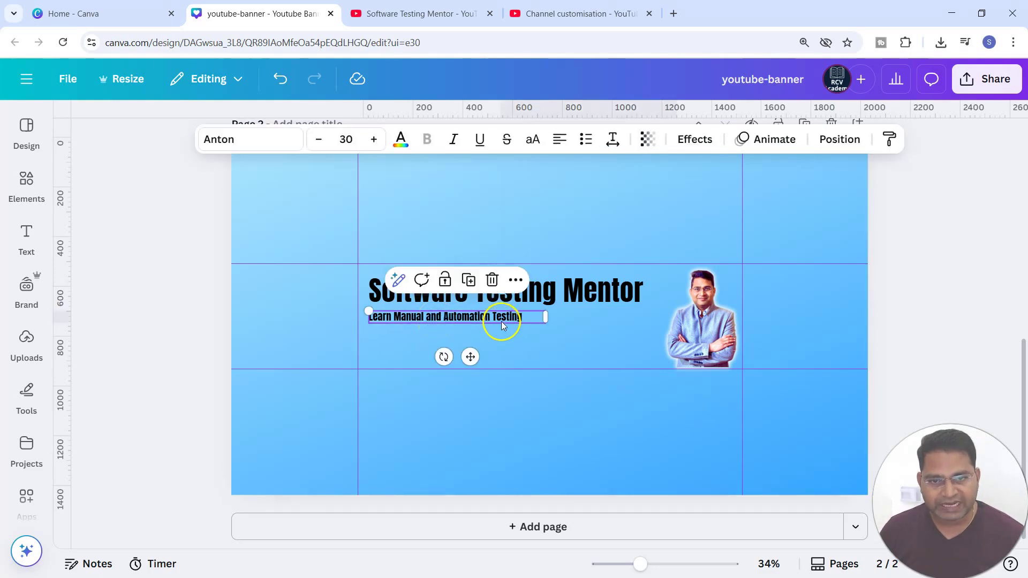
drag(547, 324, 607, 340)
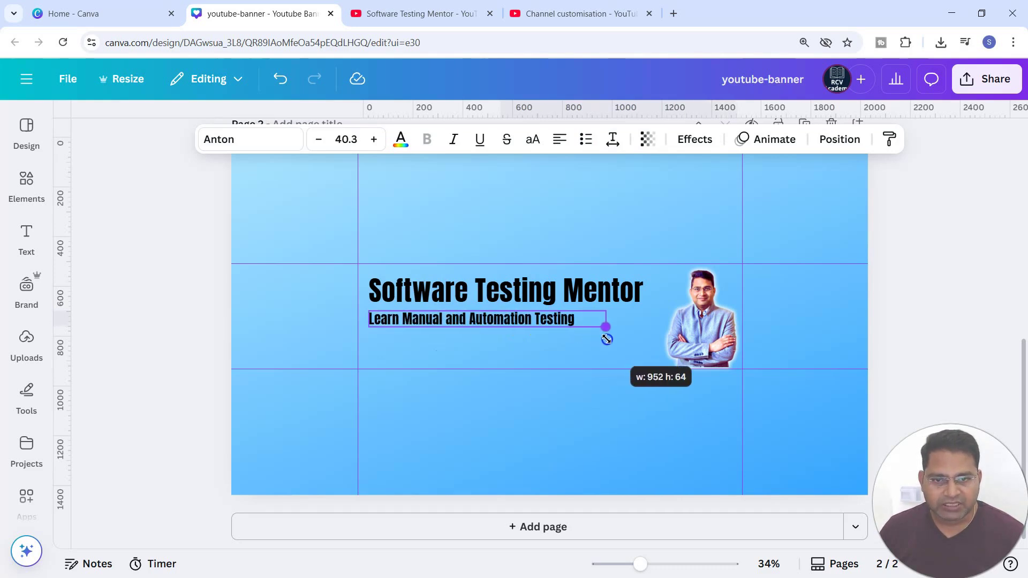
Step: Apply the Background text effect to the subheading
click(512, 351)
click(518, 321)
click(693, 151)
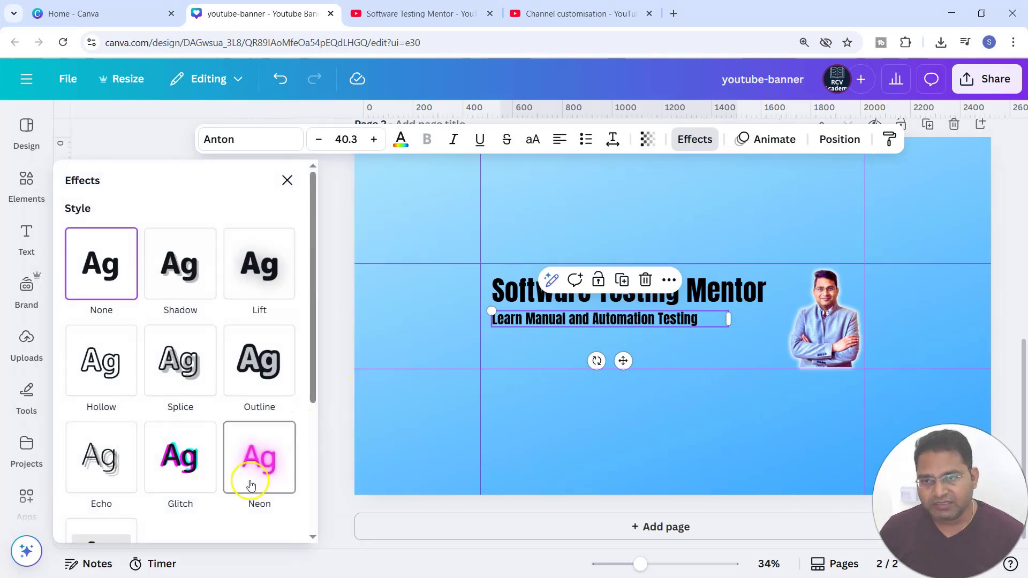
scroll(252, 485, down, 4)
click(91, 354)
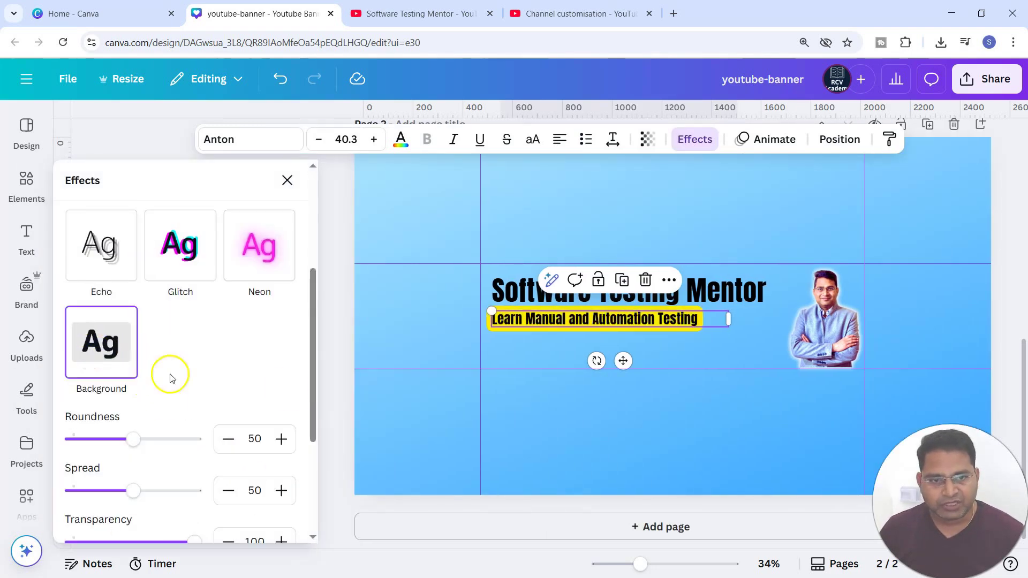
click(683, 438)
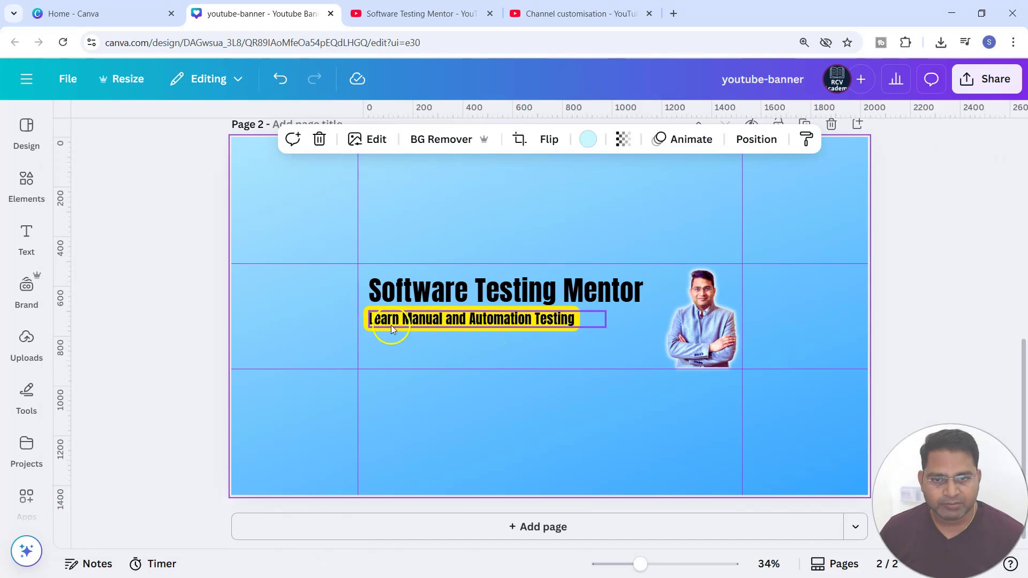
Step: Nudge the subheading down slightly and change its background effect colour to a dark navy blue
mouse_move(493, 322)
mouse_down()
mouse_move(510, 322)
mouse_move(497, 325)
mouse_up()
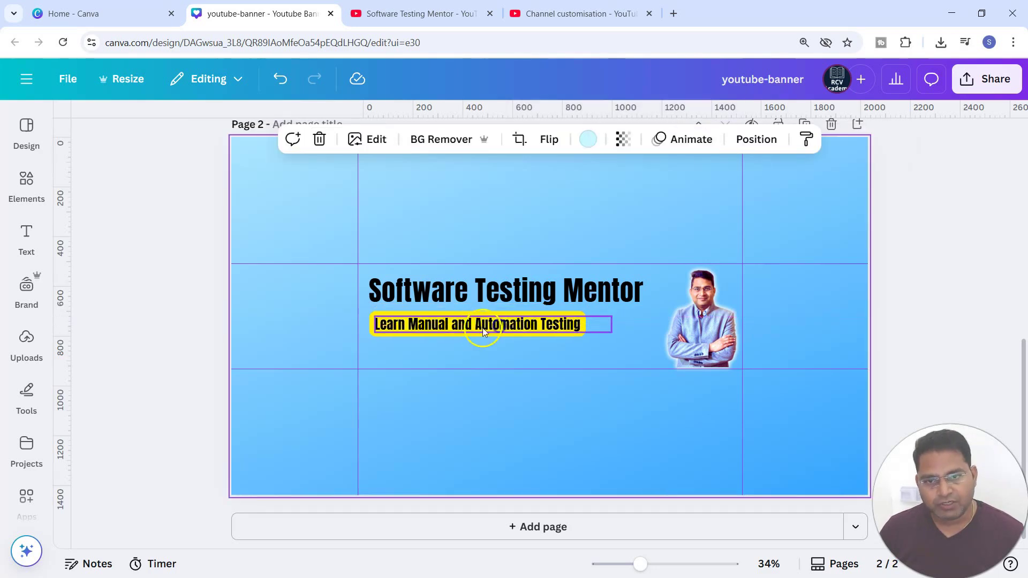
click(525, 328)
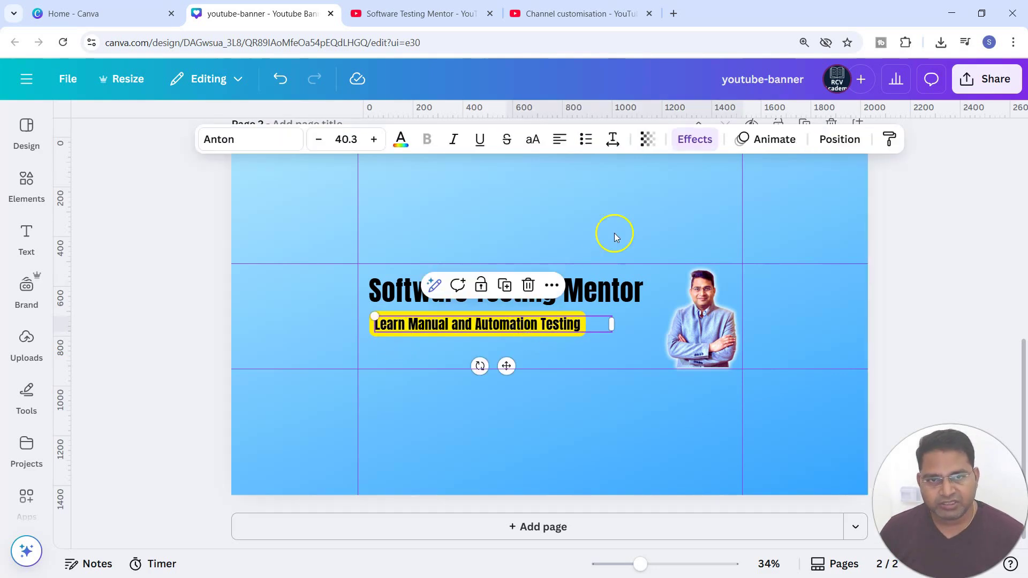
click(695, 139)
scroll(230, 437, down, 5)
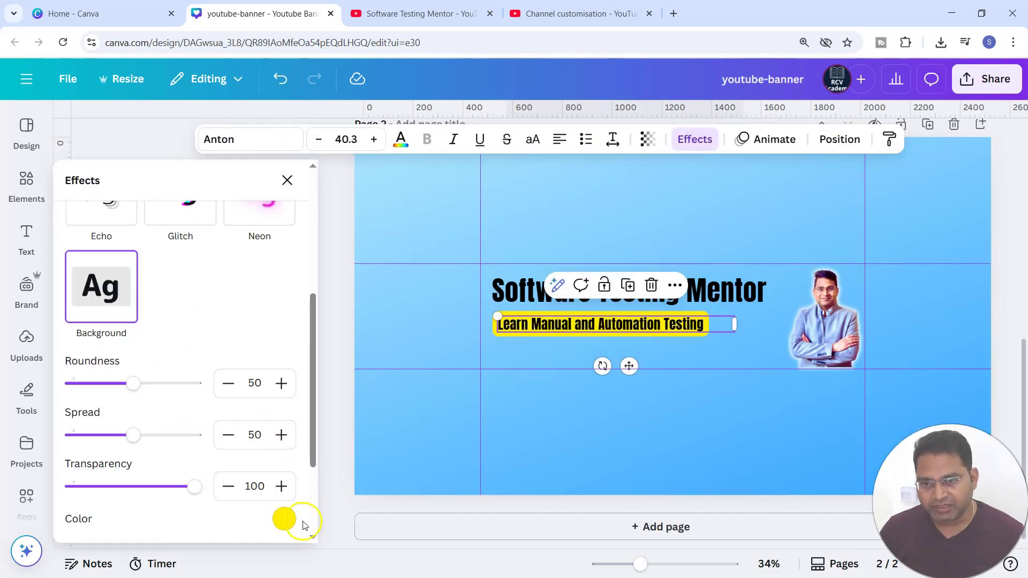
click(286, 521)
click(80, 347)
click(220, 474)
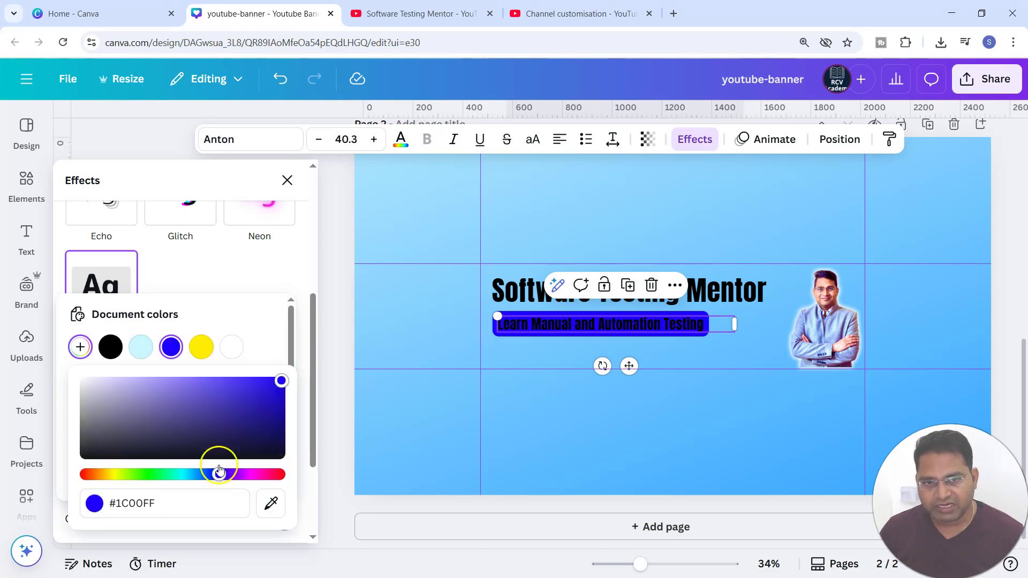
drag(166, 379, 303, 438)
click(734, 355)
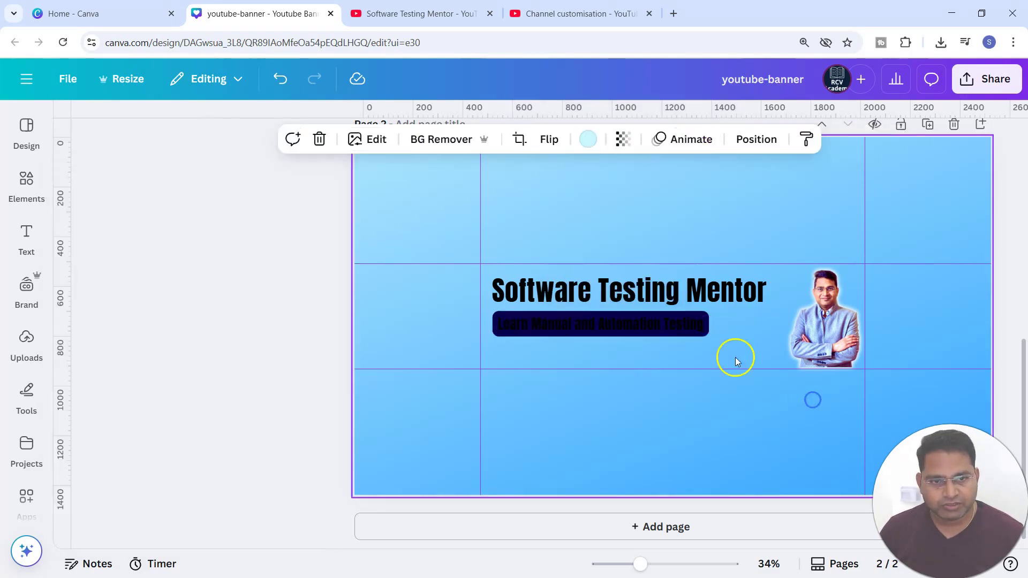
Step: Set the subheading's text colour to white
click(547, 323)
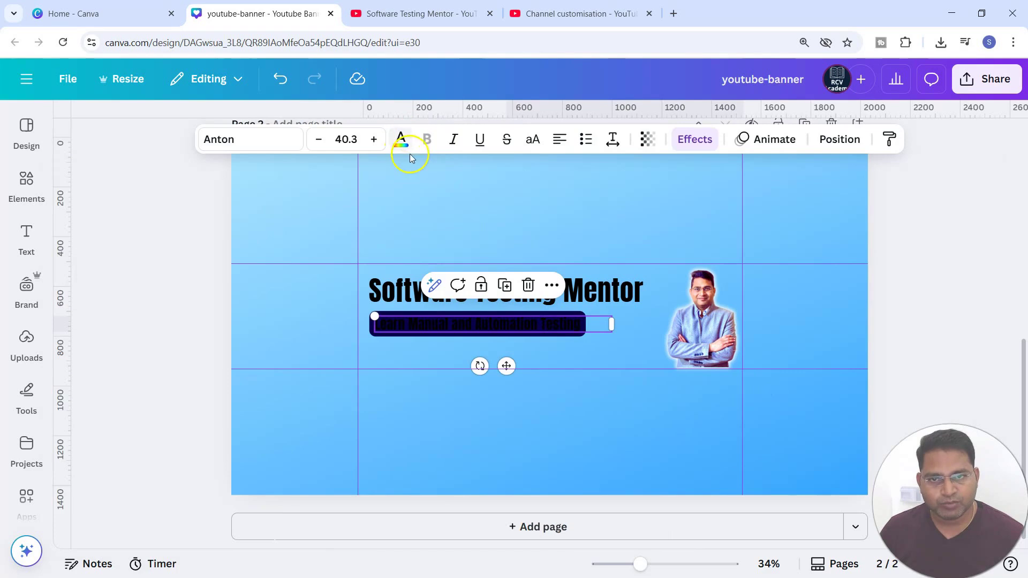
click(401, 139)
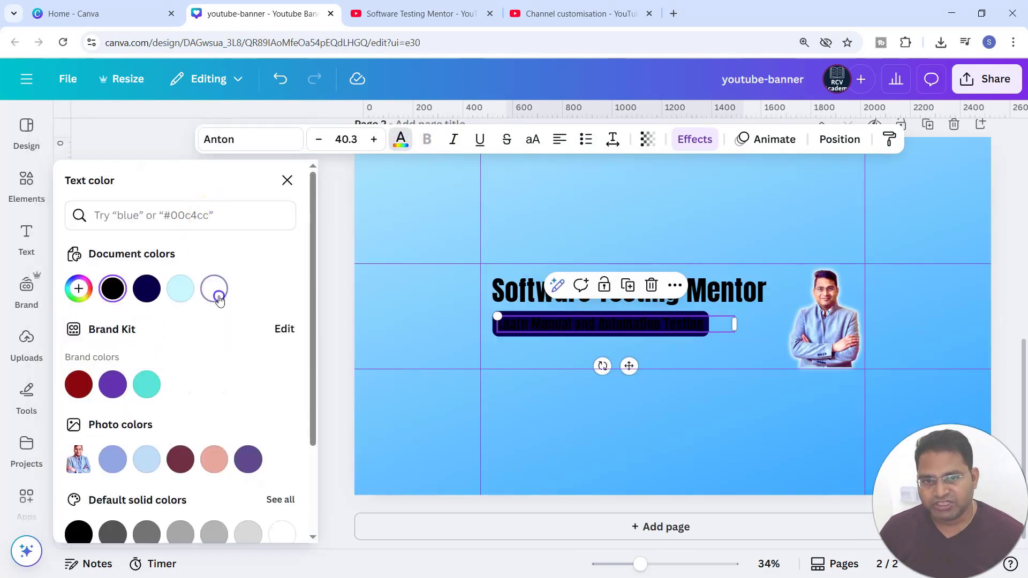
click(215, 289)
click(758, 401)
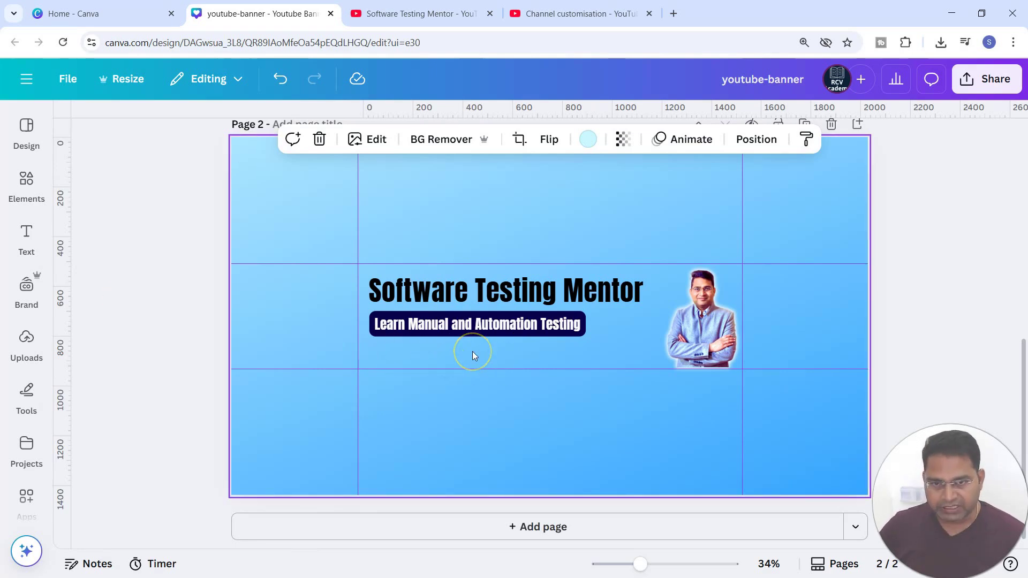
Step: Paste the training website URL onto the banner and switch its display mode from embed to a text link below the subheading
key(ctrl+v)
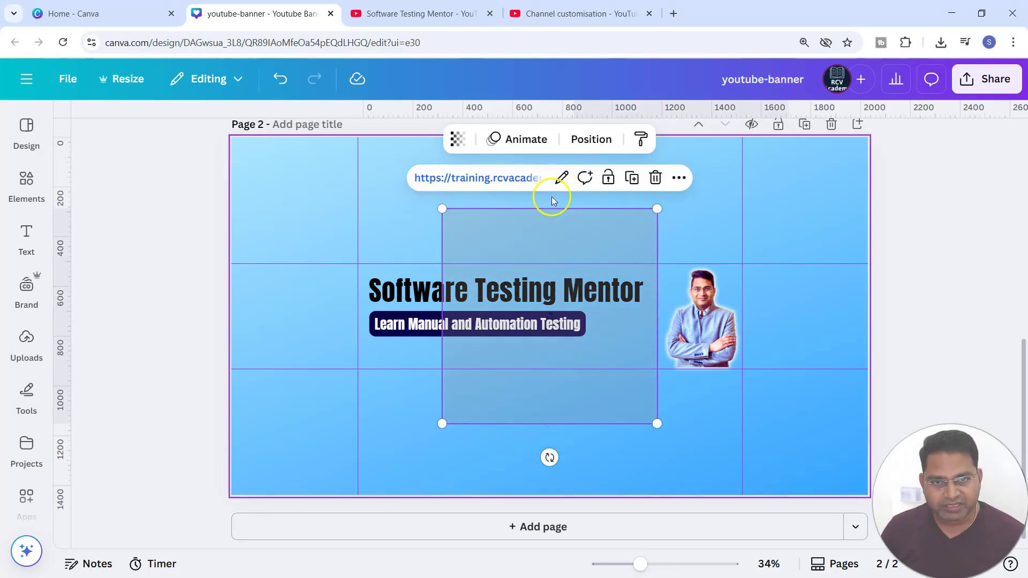
click(561, 181)
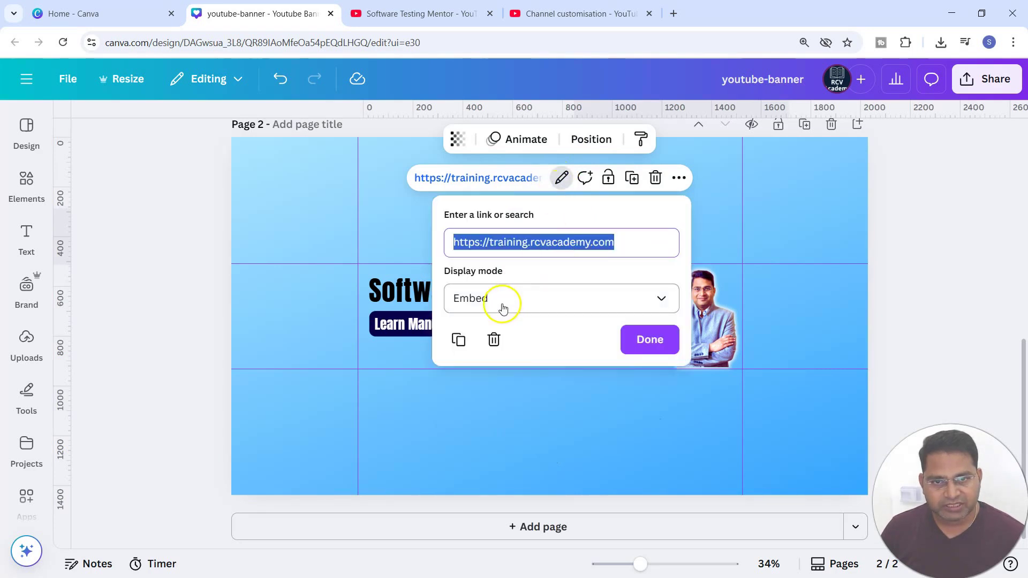
click(485, 299)
click(494, 369)
drag(605, 228, 538, 364)
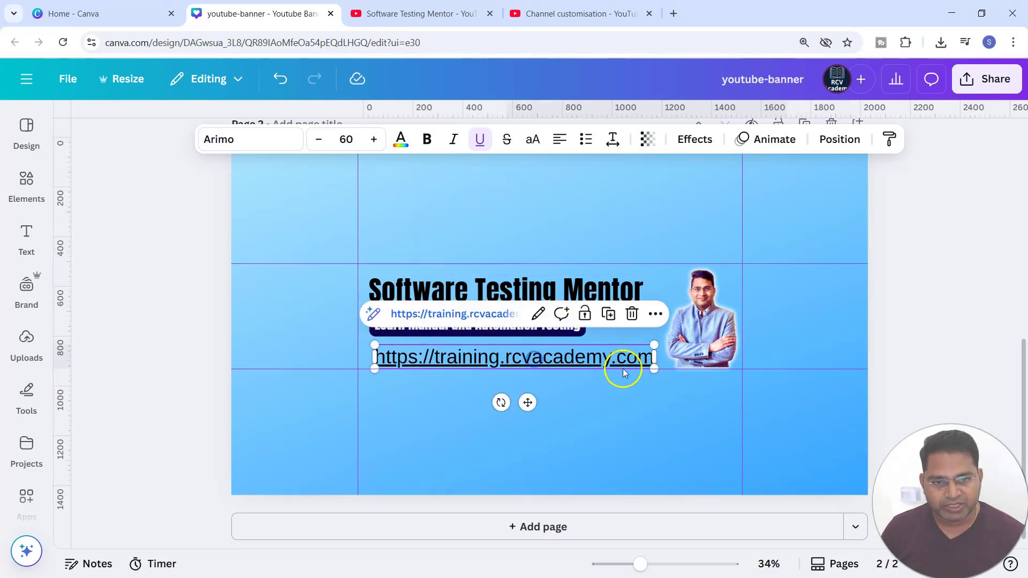
Step: Resize the URL text down to about 37.6 font size
drag(638, 363, 550, 352)
click(608, 350)
click(506, 355)
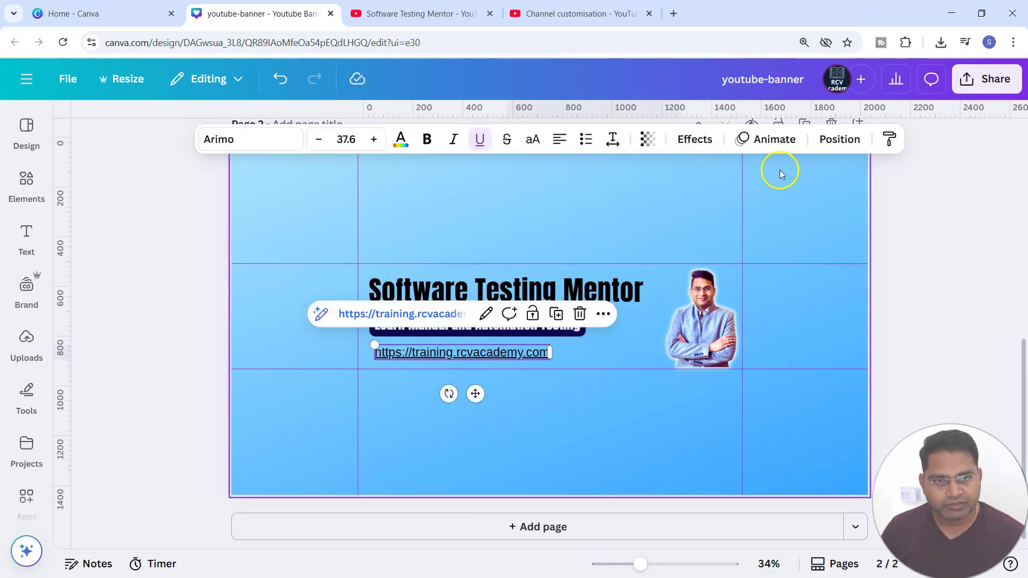
Step: Apply the Background text effect to the URL text
click(694, 141)
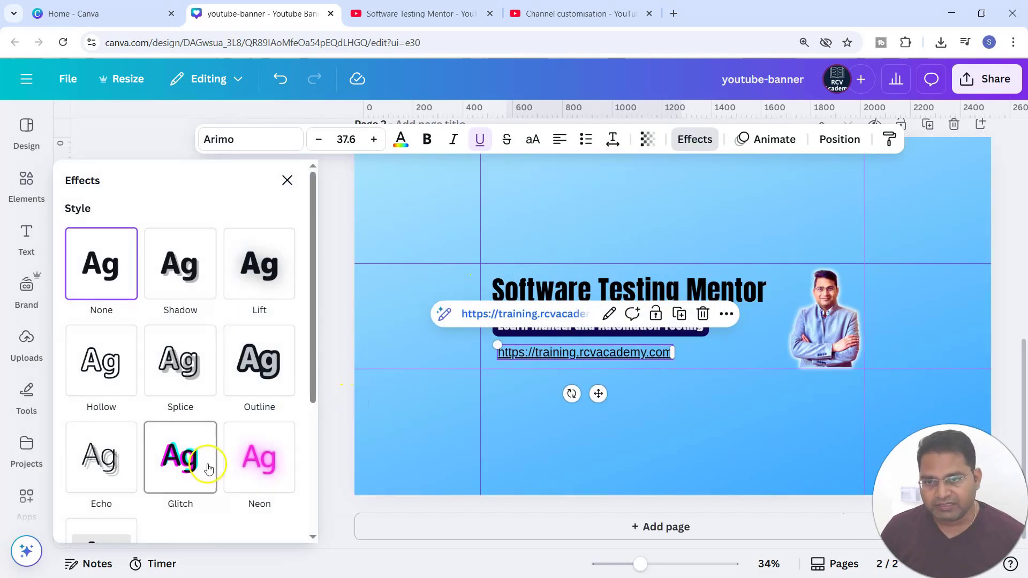
scroll(204, 469, down, 3)
click(109, 421)
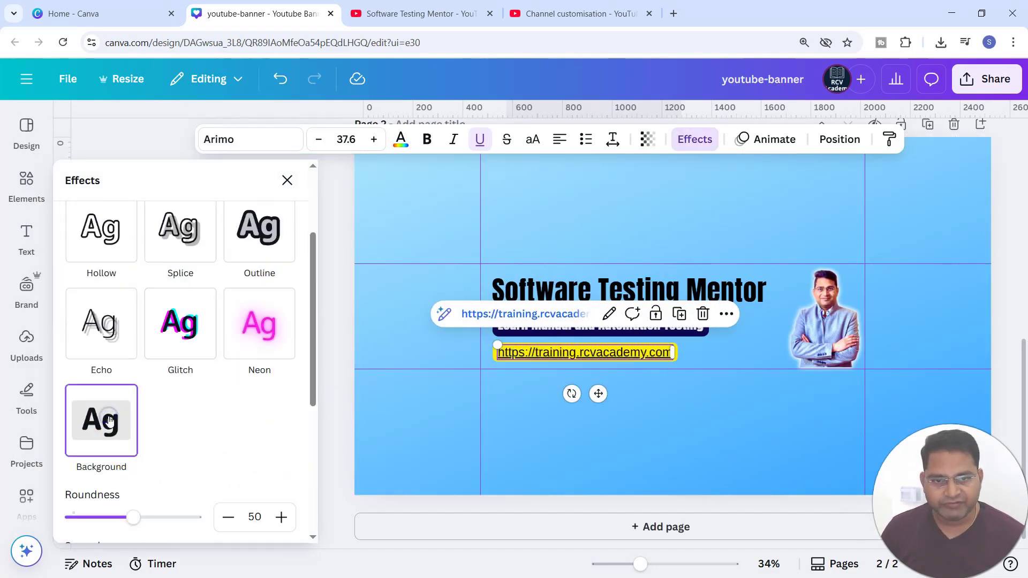
click(746, 422)
Step: Set the URL text's font size to 28
click(551, 360)
drag(550, 359, 508, 338)
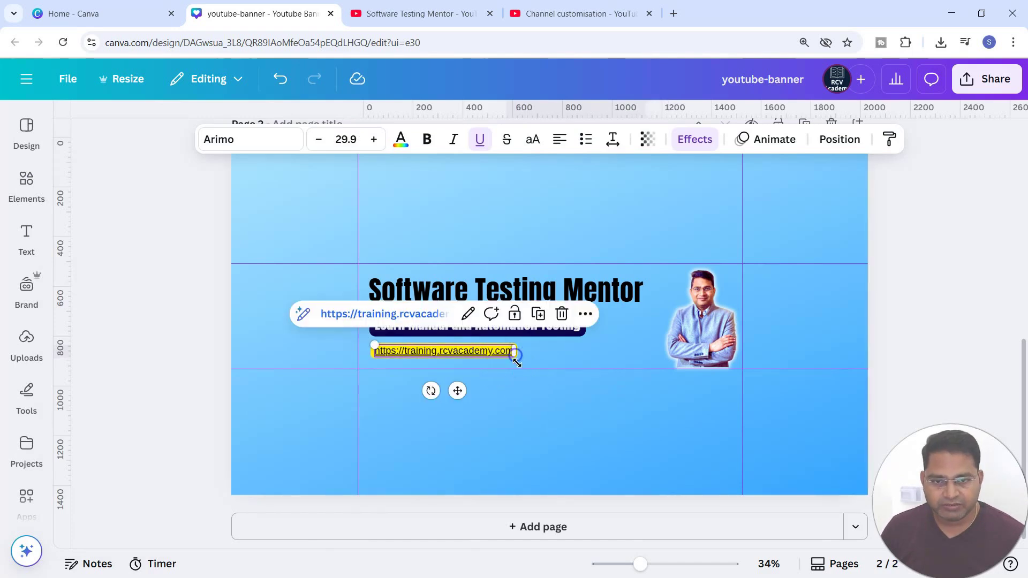
click(346, 139)
text(25)
key(Return)
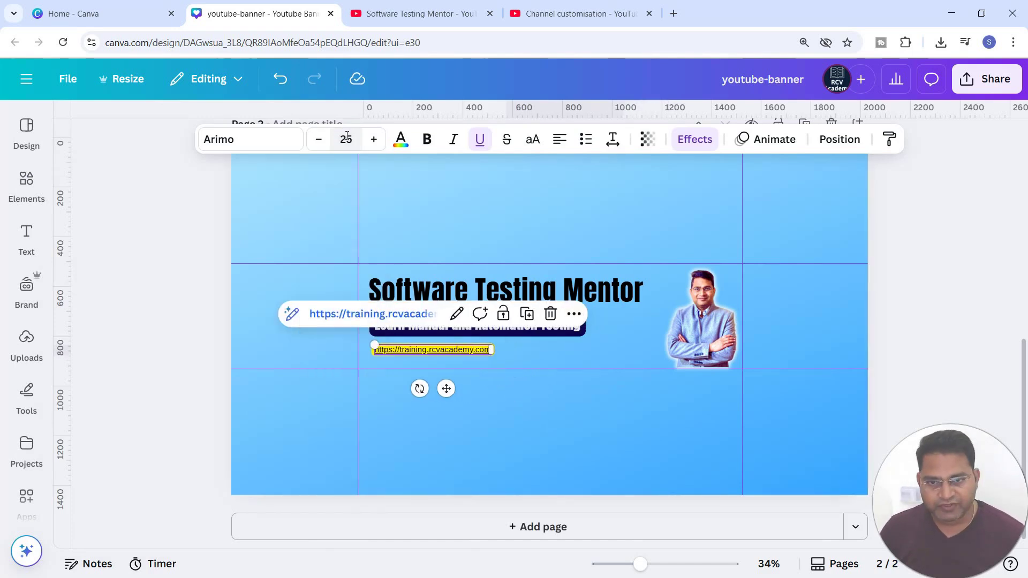
click(347, 137)
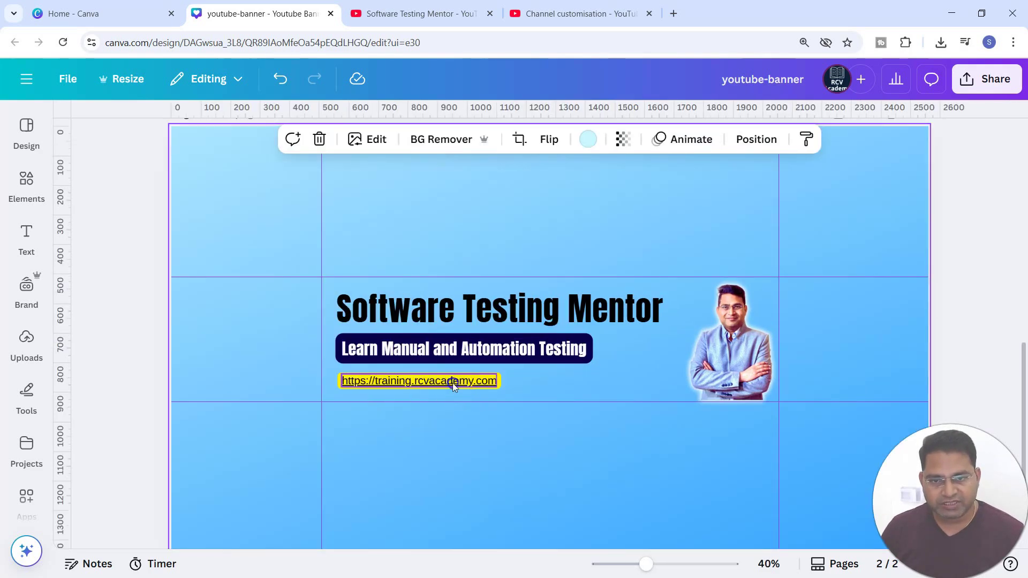
click(451, 383)
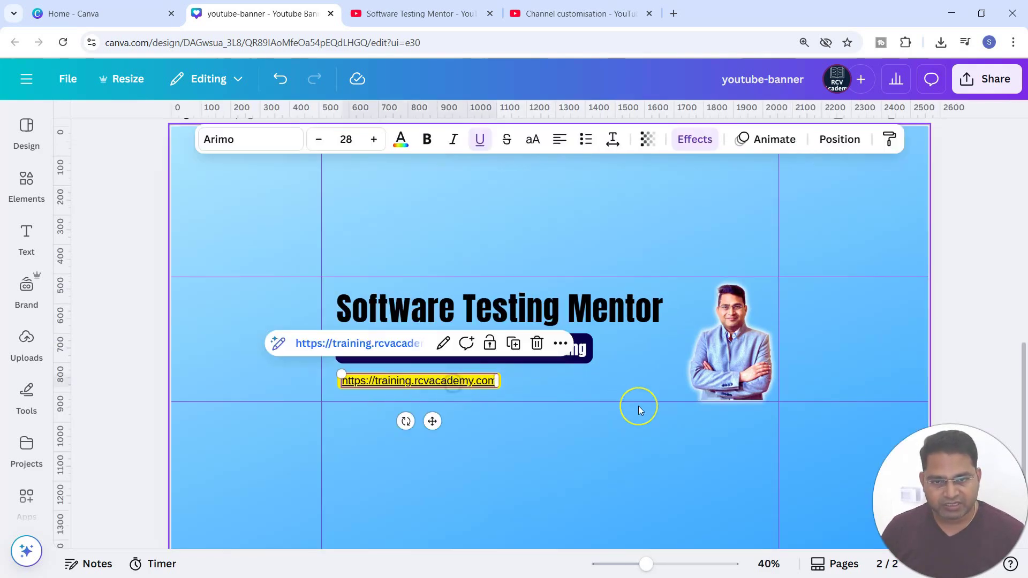
Step: Nudge the URL text up slightly under the subheading
key(Up)
key(Up)
key(Up)
key(Up)
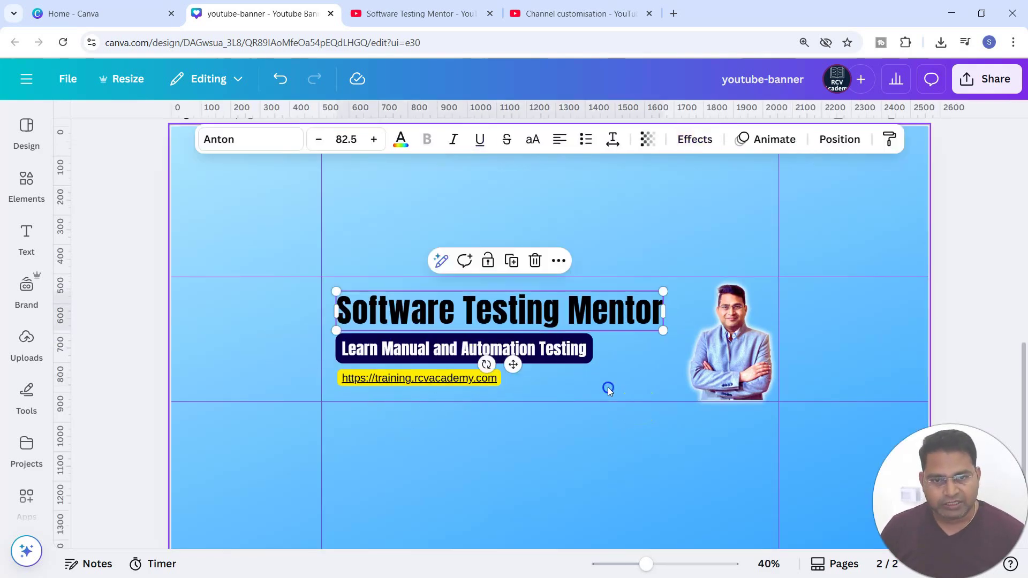
click(608, 387)
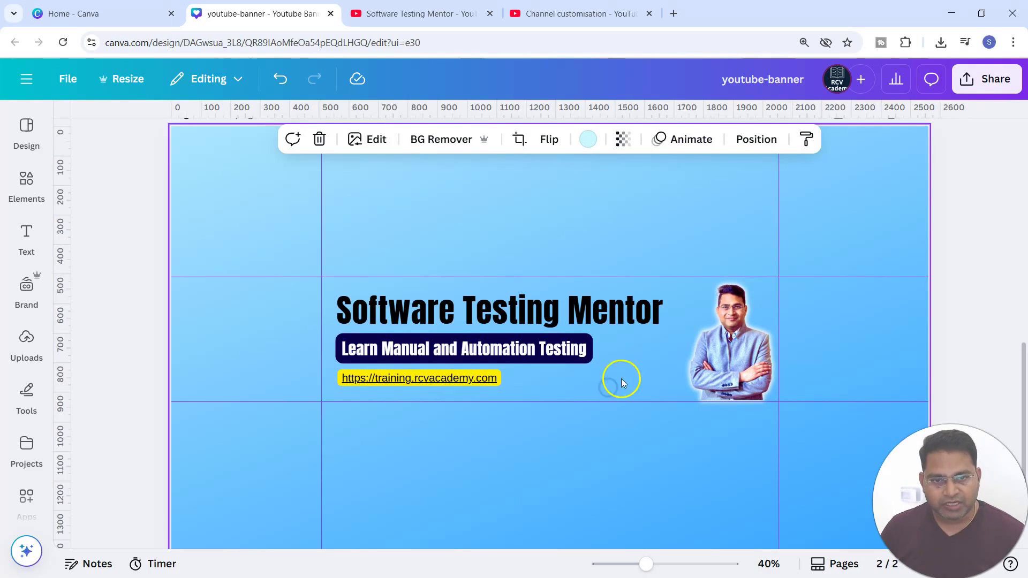
Step: Search the elements for Subscribe graphics and add the red Like & Subscribe graphic to the banner
click(26, 182)
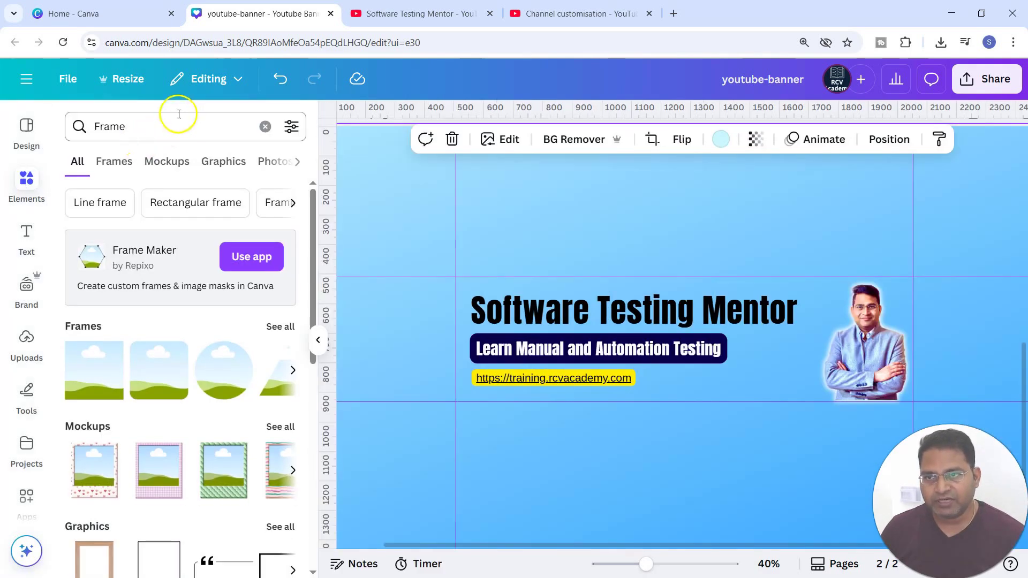
click(265, 126)
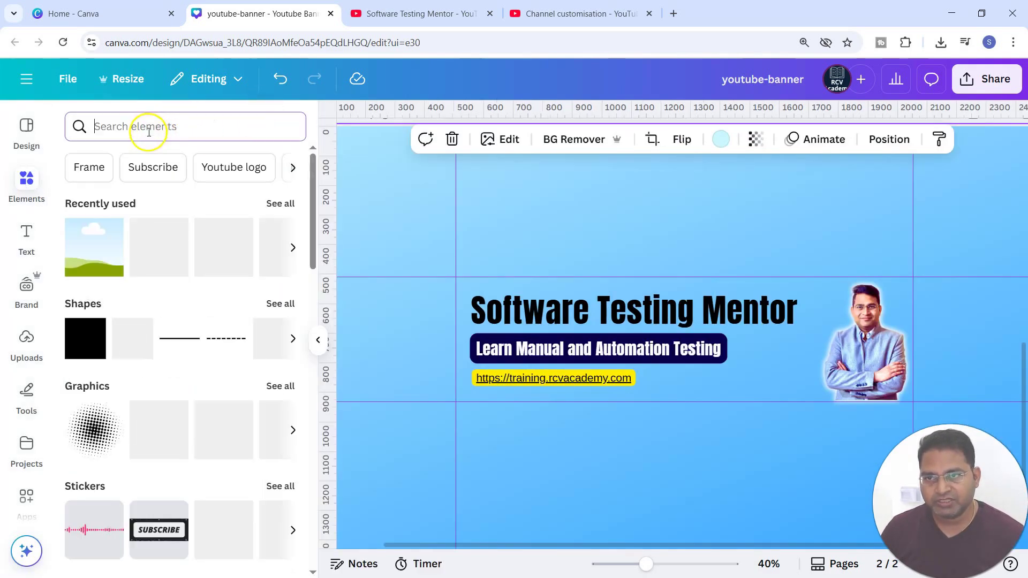
click(154, 167)
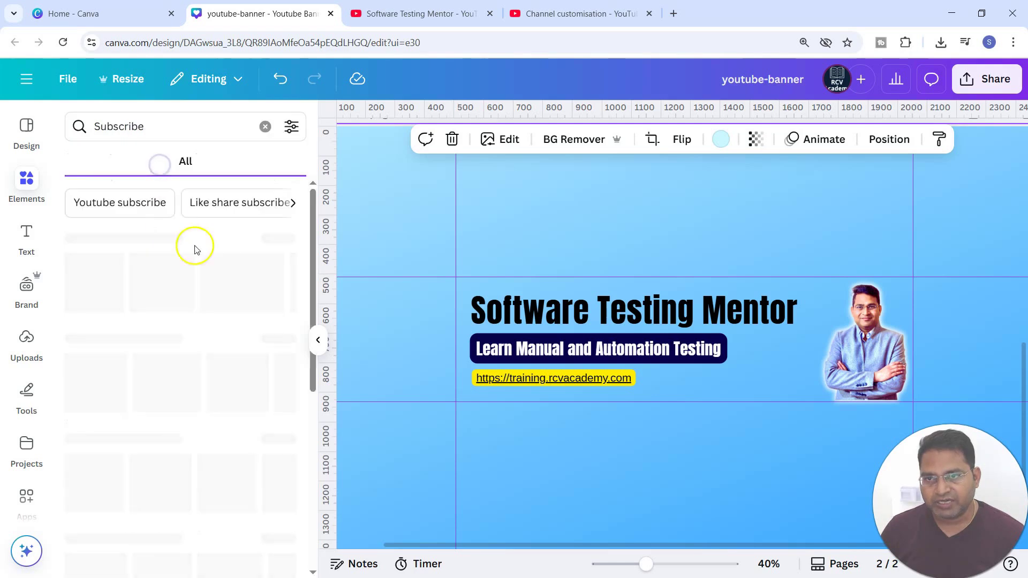
scroll(195, 472, down, 10)
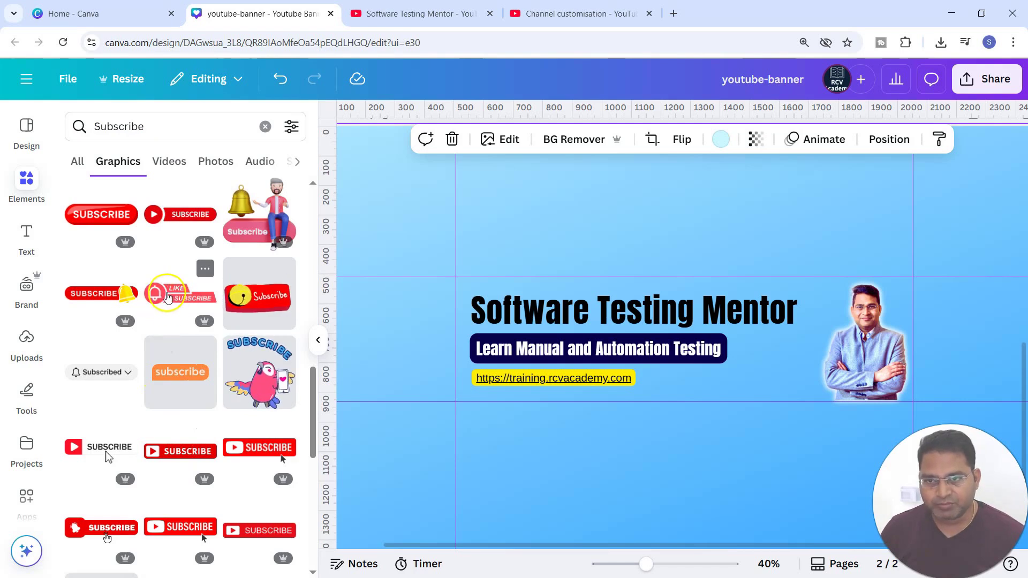
click(168, 298)
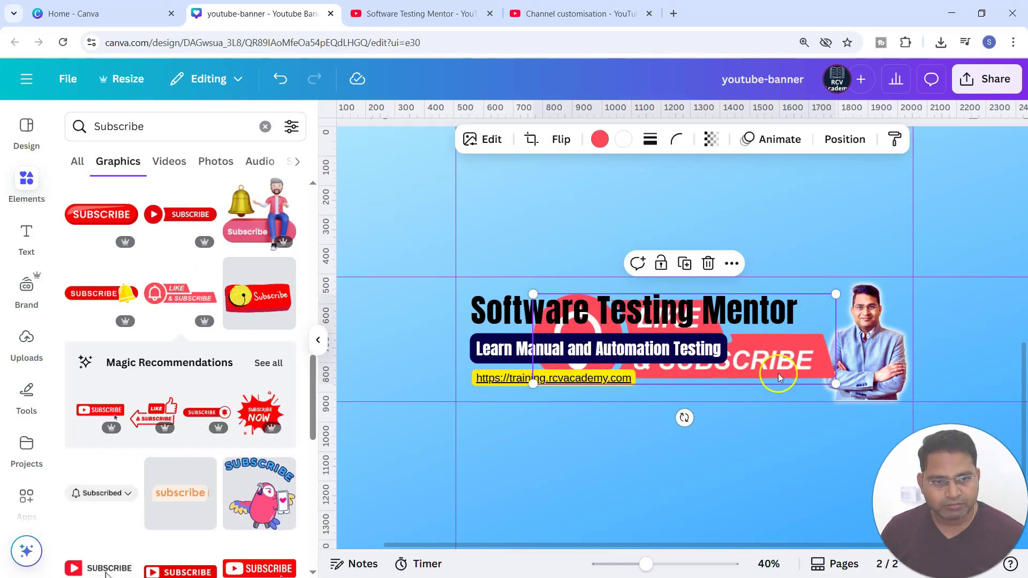
Step: Shrink the Like & Subscribe graphic and place it beside the URL text
drag(845, 402, 790, 369)
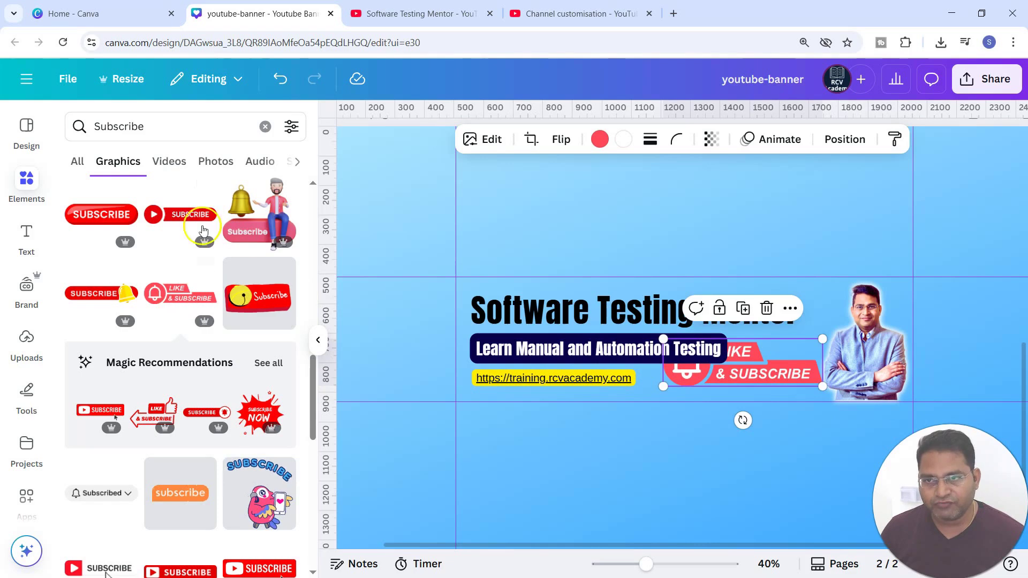
drag(721, 359, 701, 347)
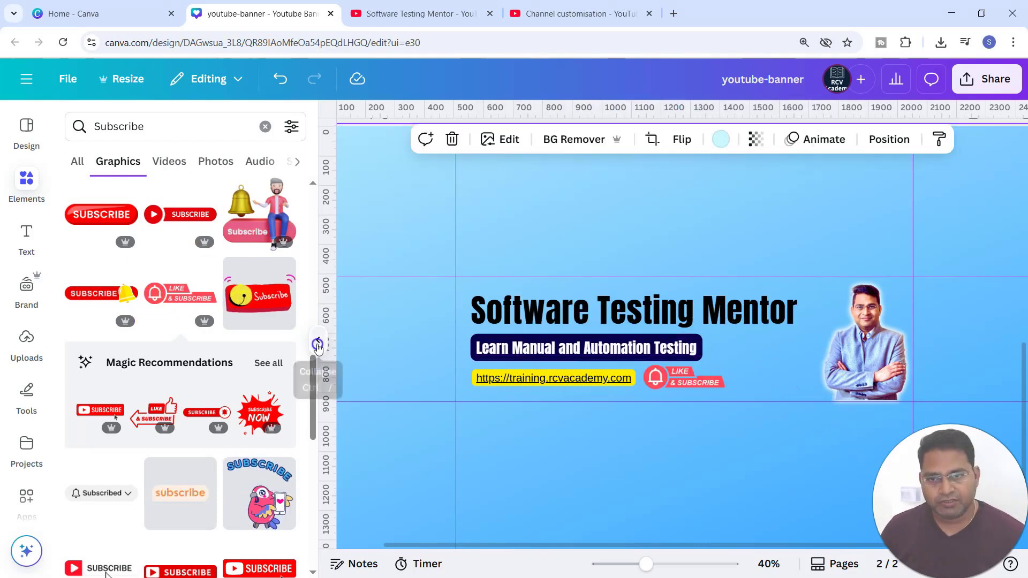
click(317, 341)
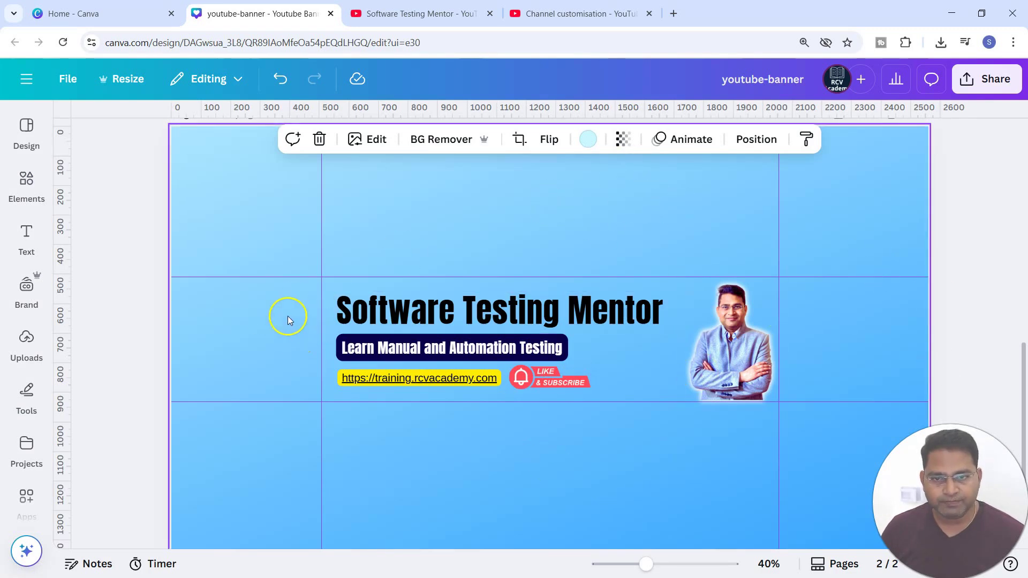
Step: Set the main title's text colour to dark navy blue
click(418, 316)
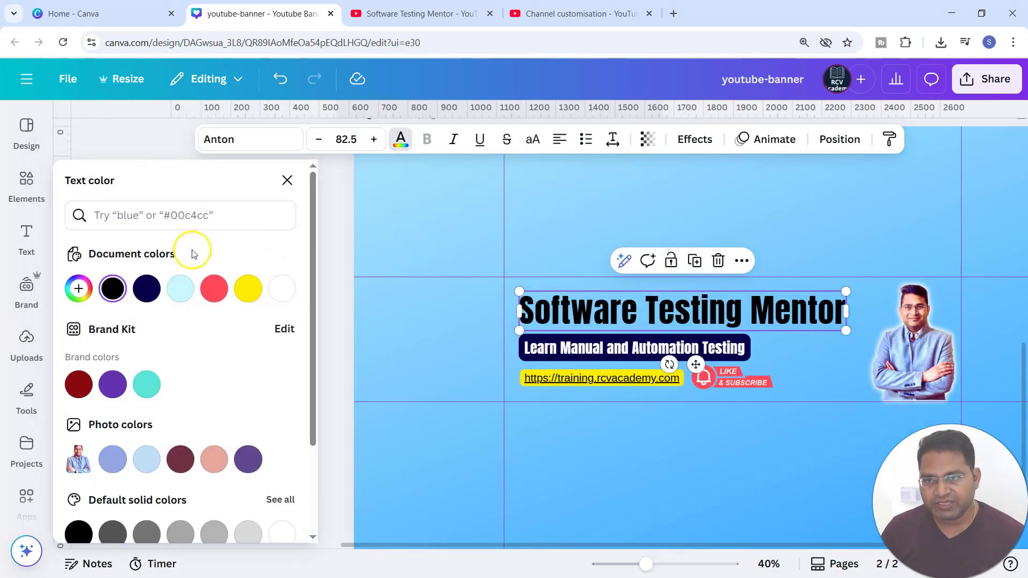
click(146, 289)
click(791, 457)
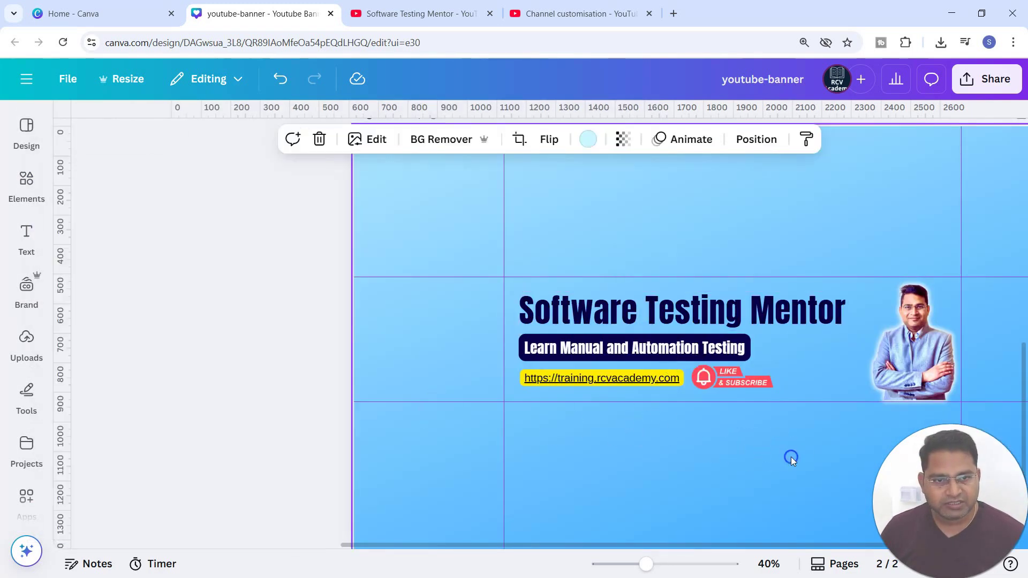
click(576, 313)
click(403, 140)
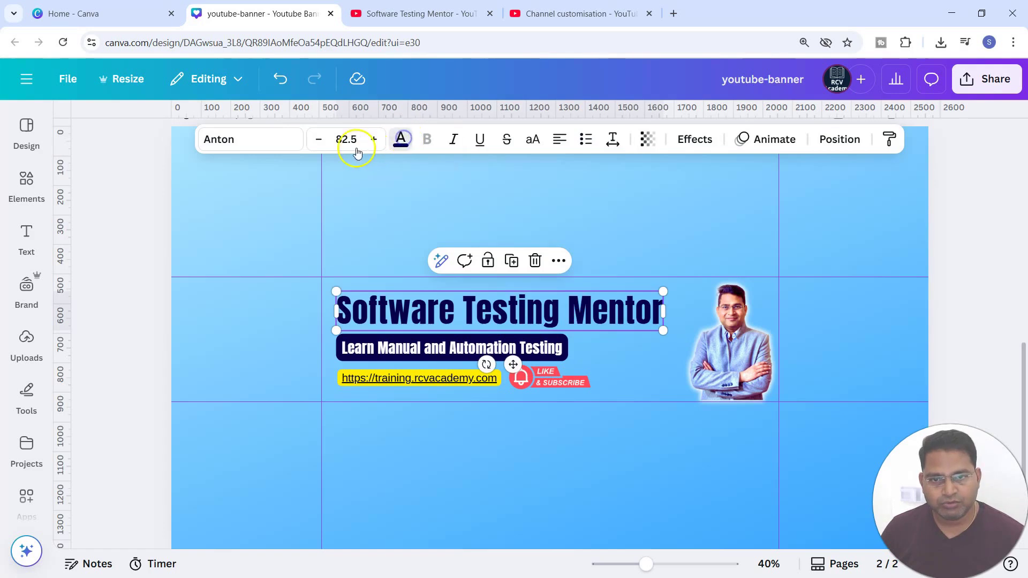
click(78, 288)
click(278, 377)
click(587, 281)
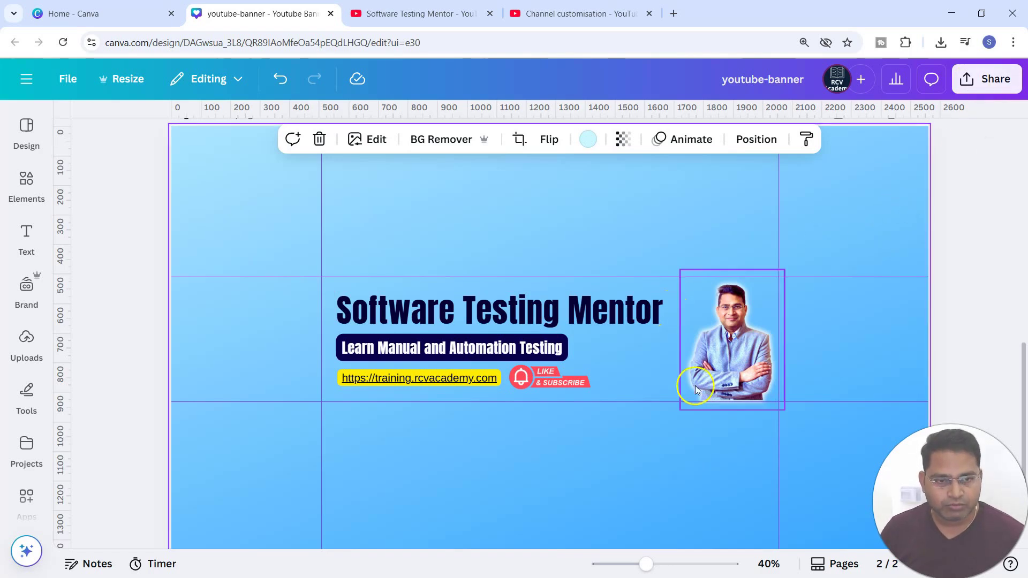
Step: Download the banner design as a PNG file
click(969, 88)
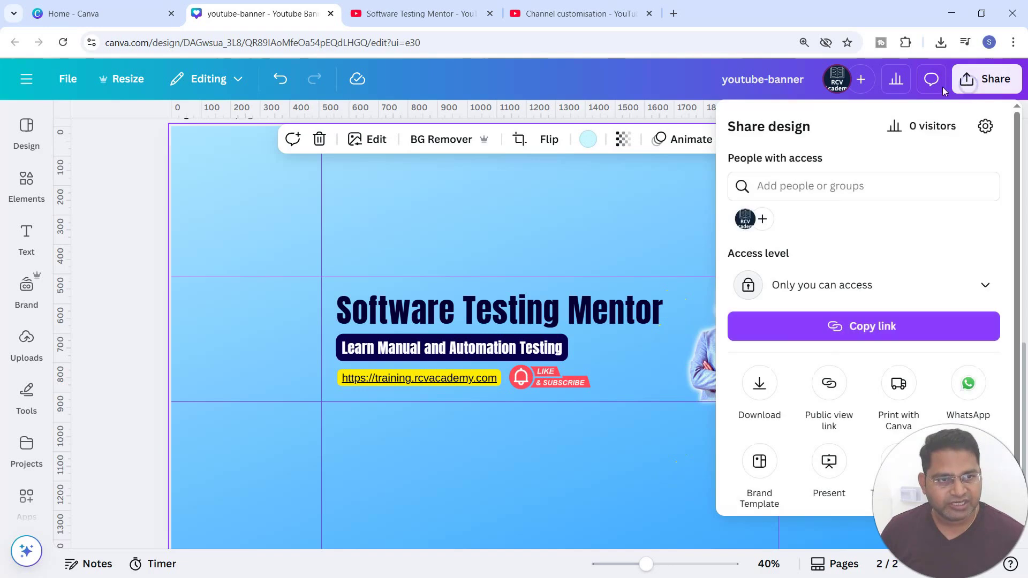
click(755, 393)
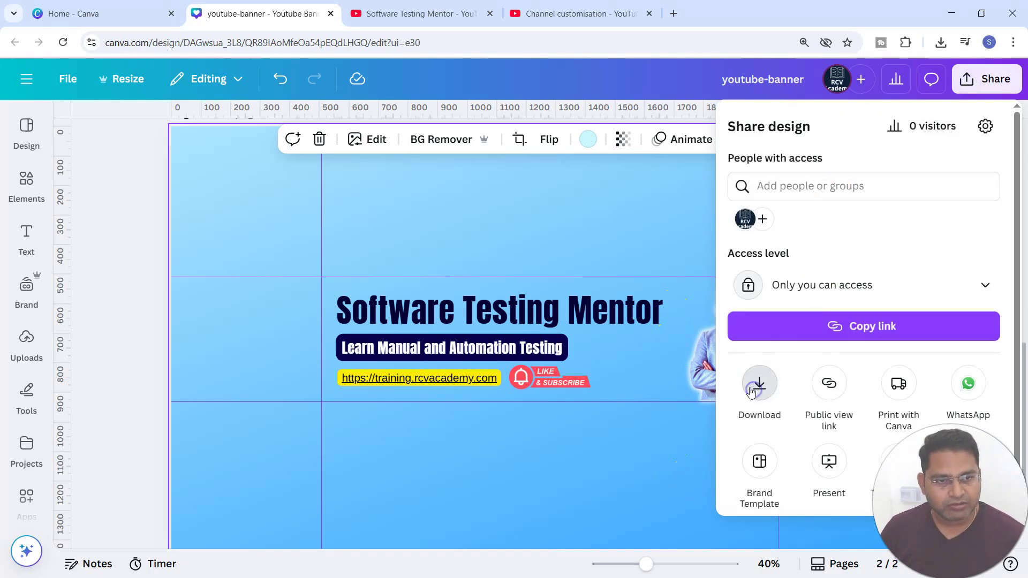
click(833, 388)
click(747, 222)
click(748, 298)
click(888, 347)
click(860, 467)
click(940, 42)
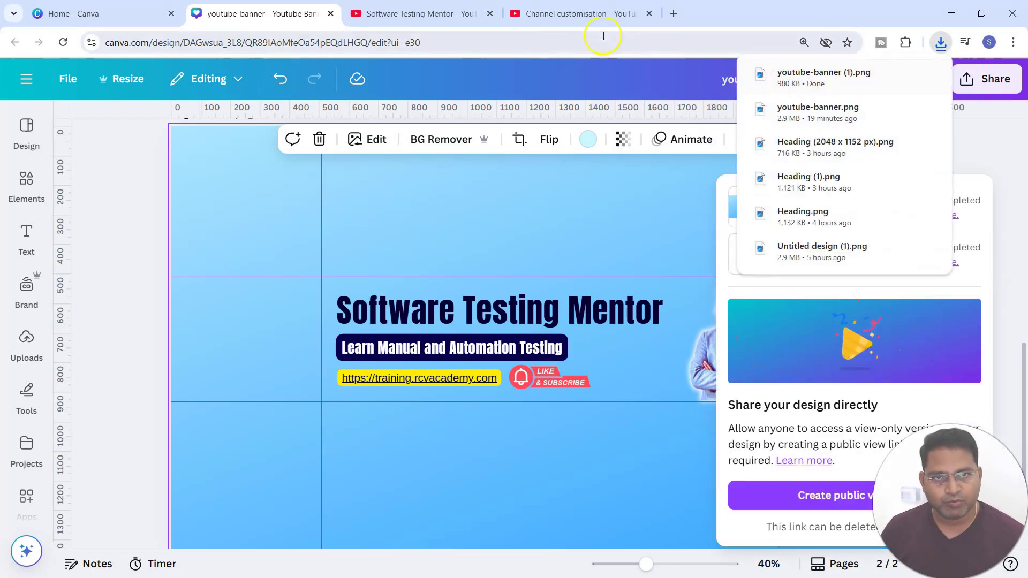
Step: Switch to YouTube Studio, replace the channel banner image with the downloaded PNG, confirm the crop and publish
click(562, 13)
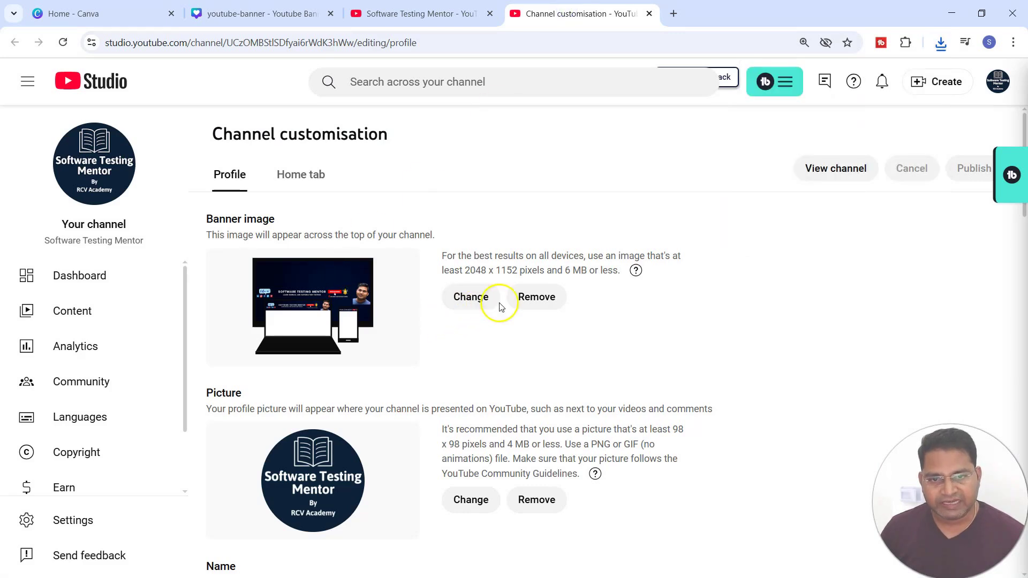
click(477, 298)
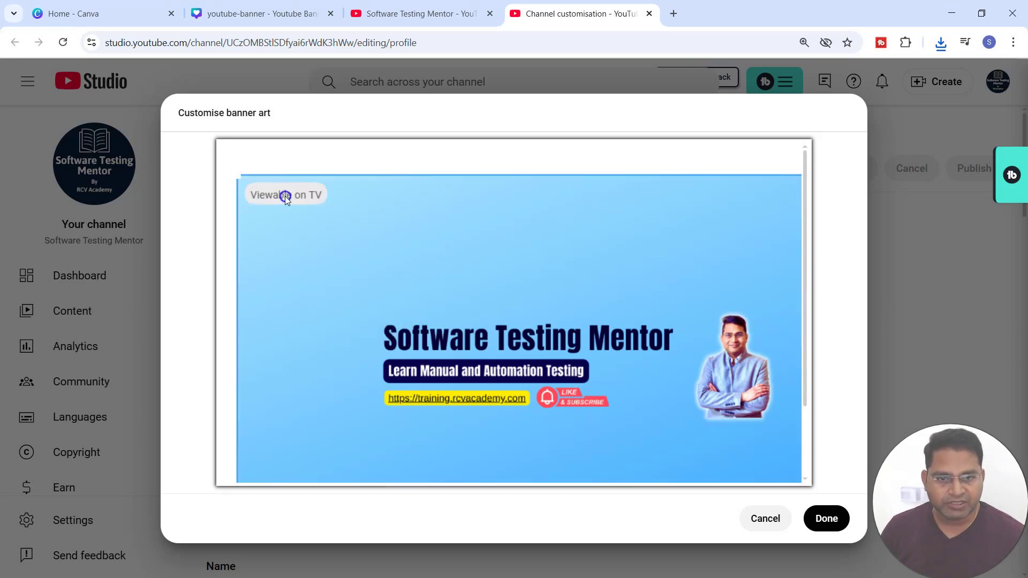
scroll(285, 196, down, 2)
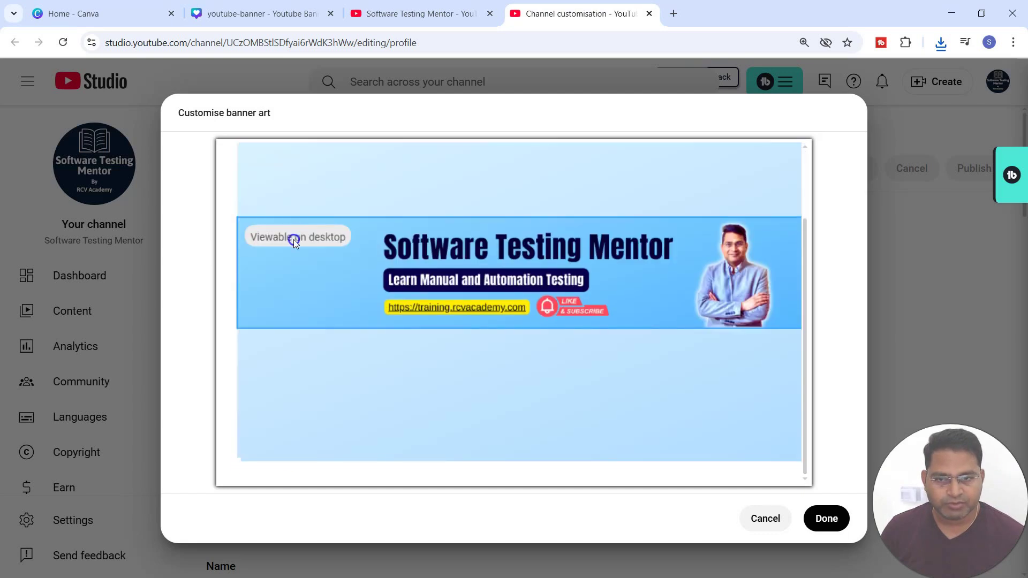
scroll(701, 410, up, 2)
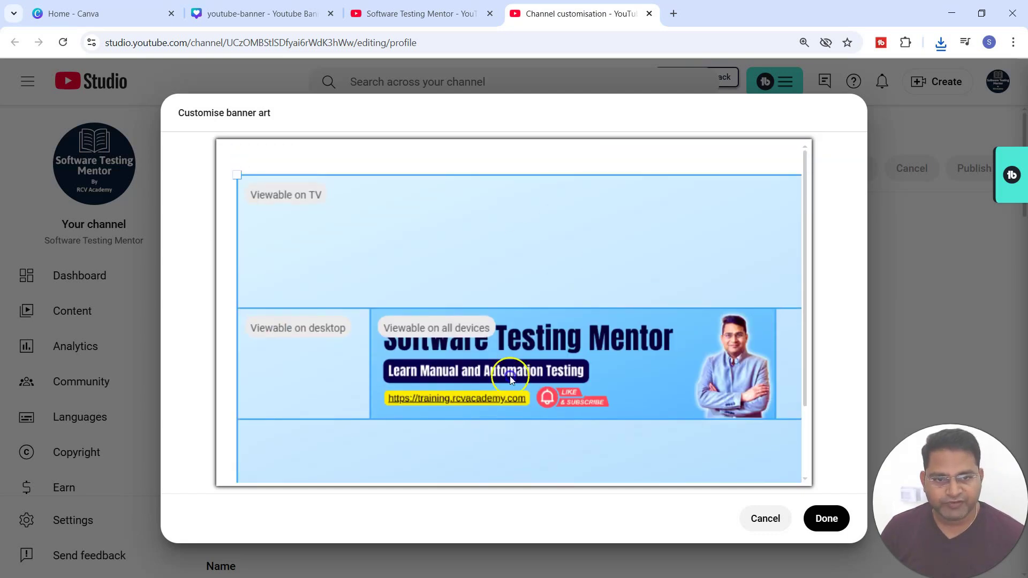
click(827, 519)
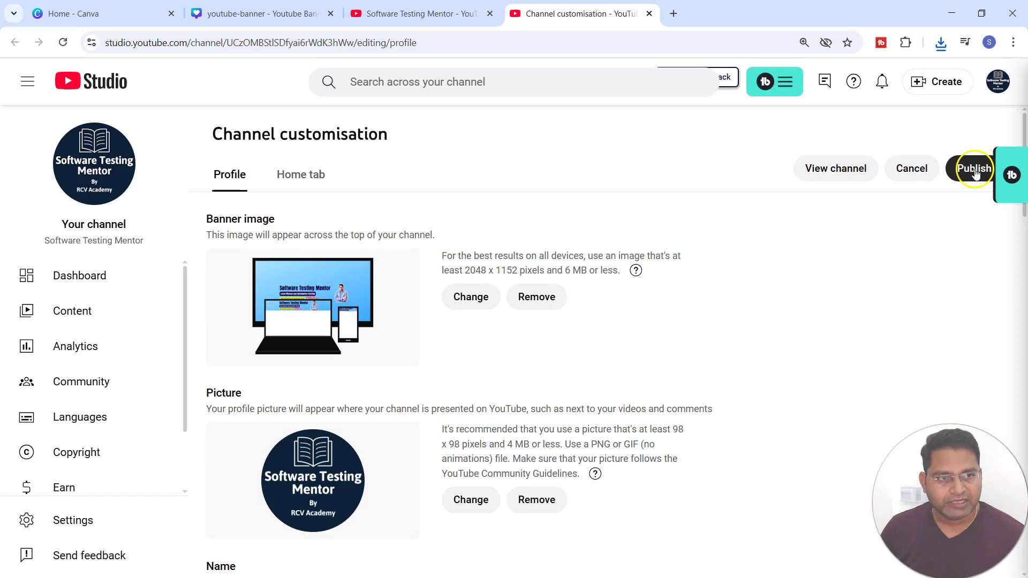
click(975, 170)
Step: Reload the channel page to check the new banner, then return to the Canva design tab
click(407, 15)
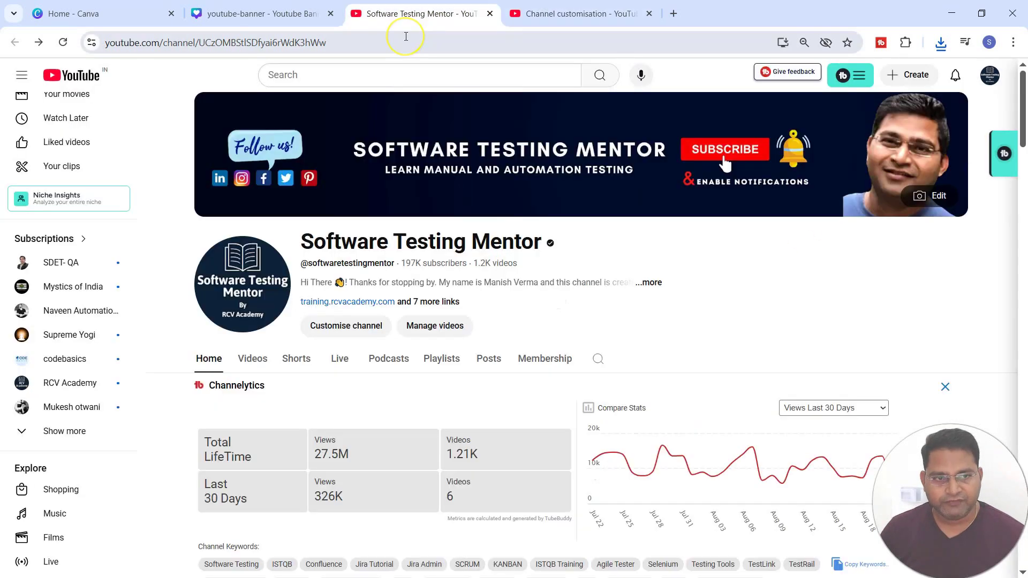
click(406, 36)
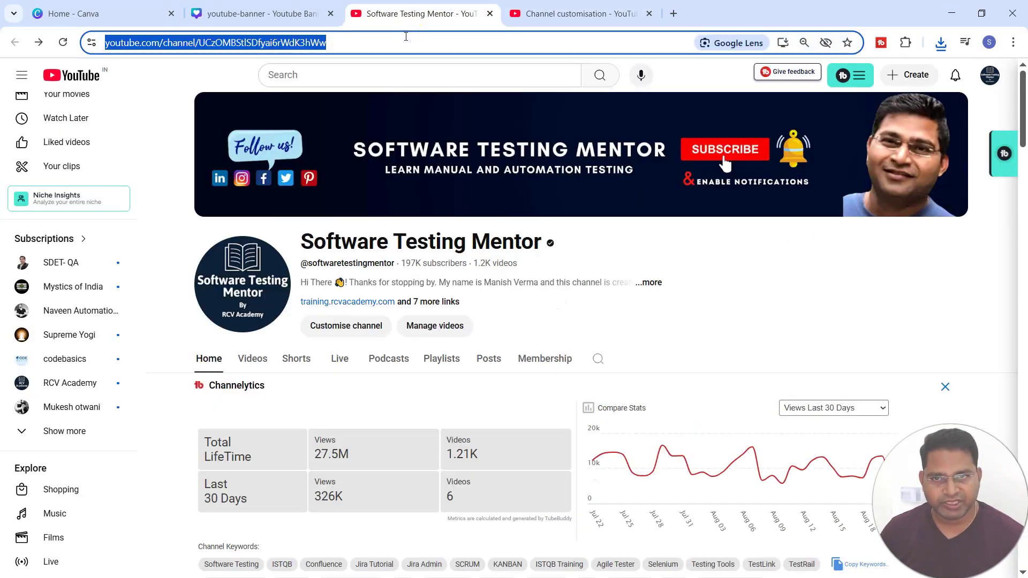
key(Return)
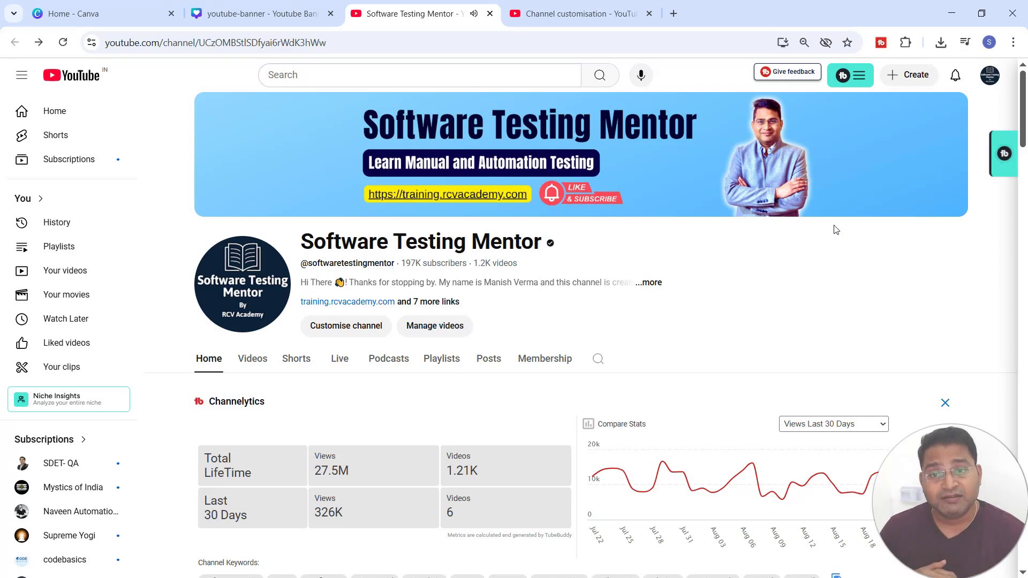
click(239, 12)
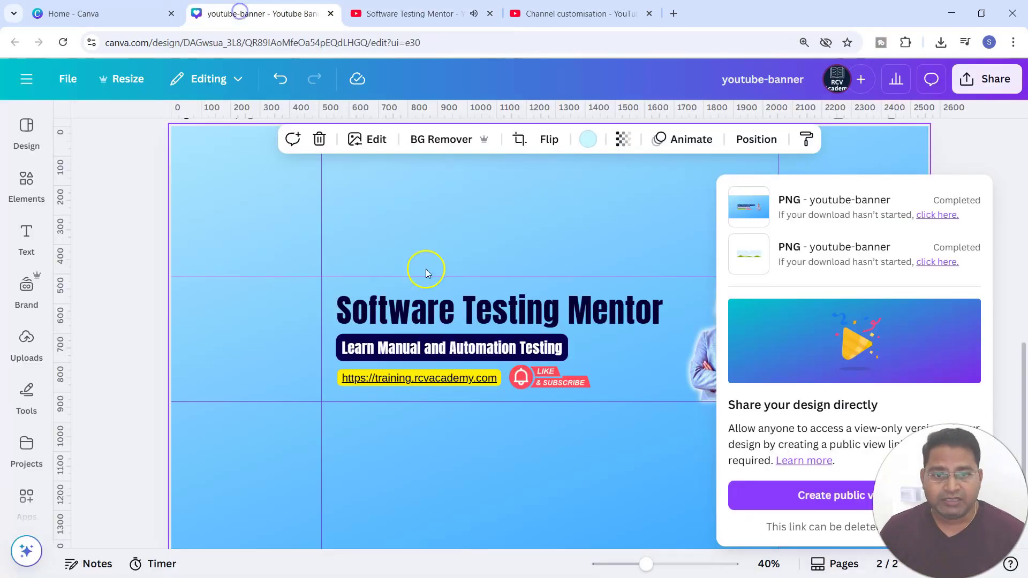
Step: Close the download panel and review the finished banner layout, including the photo and subscribe graphic
click(655, 189)
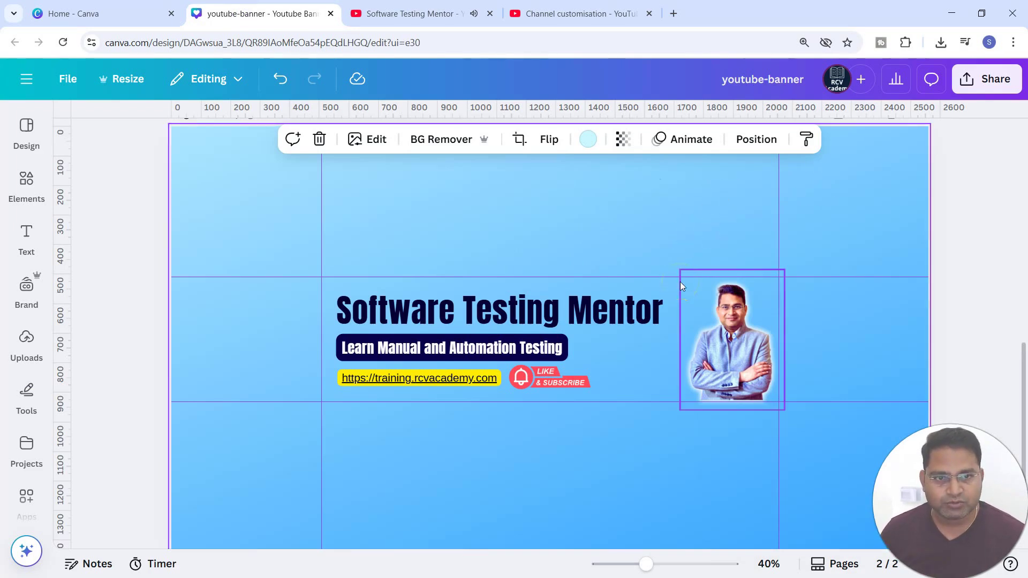
click(876, 213)
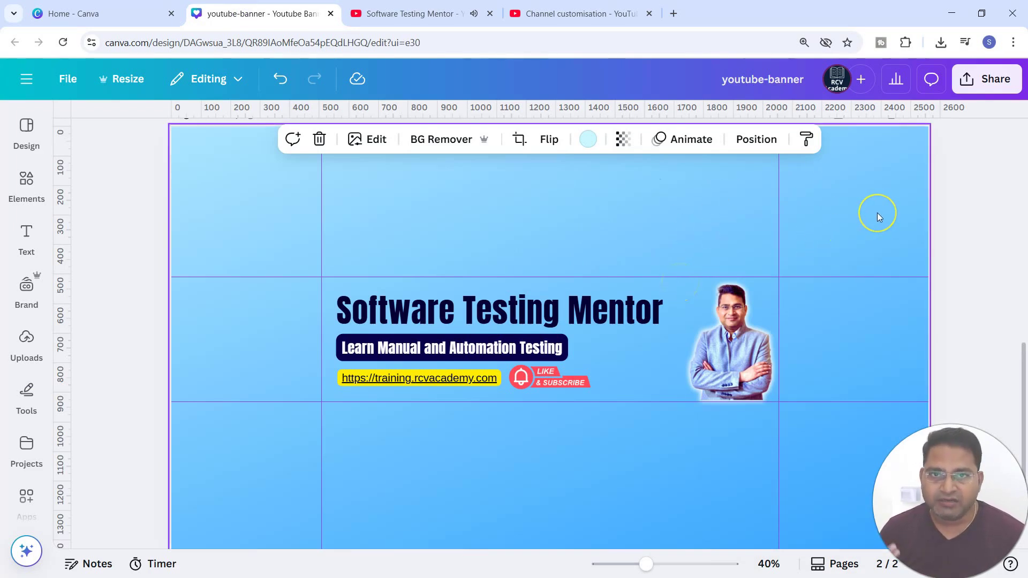
click(864, 228)
click(544, 371)
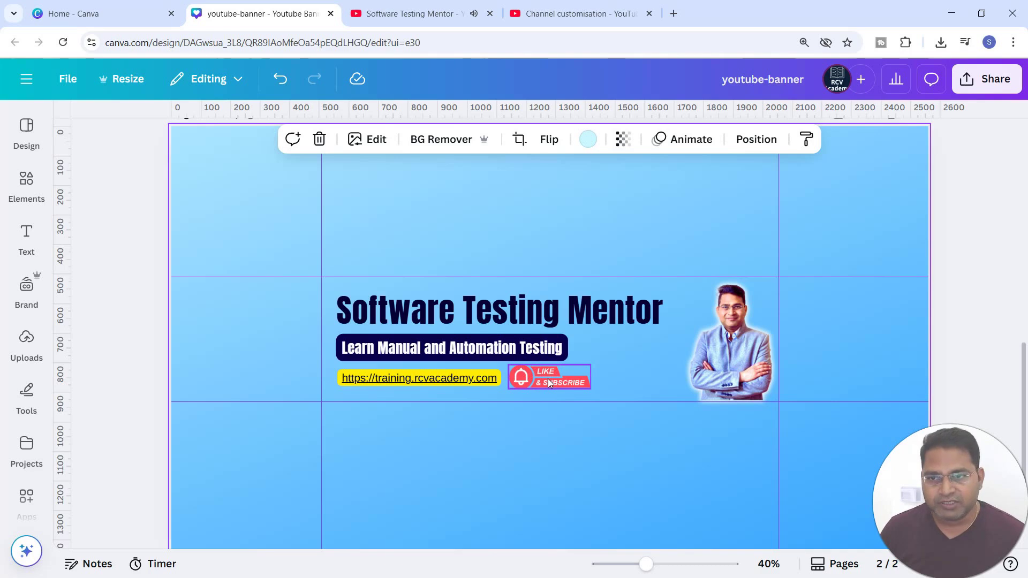
click(248, 301)
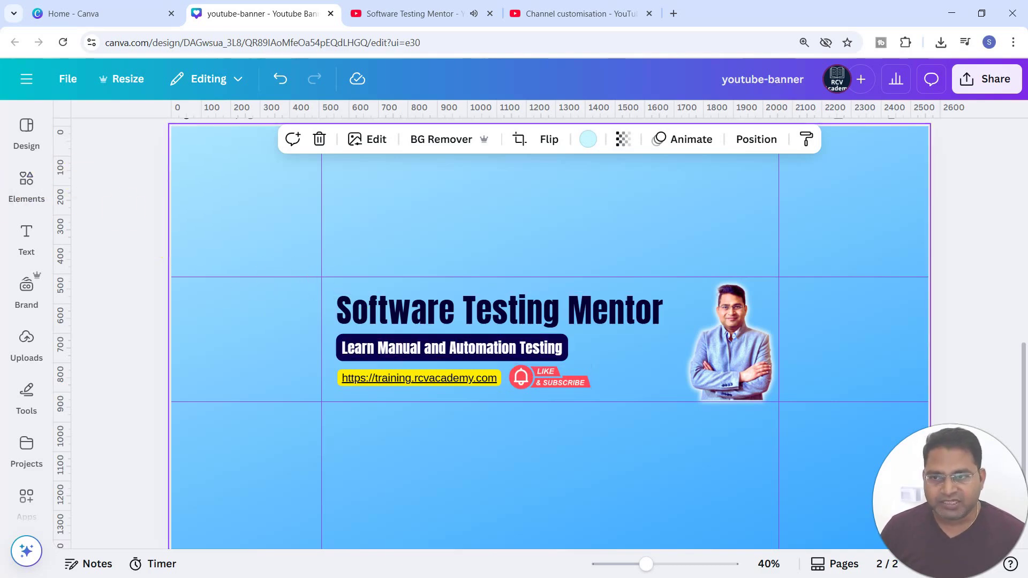
Step: Browse the Subscribe graphics search results in the elements library, then collapse the library
click(26, 182)
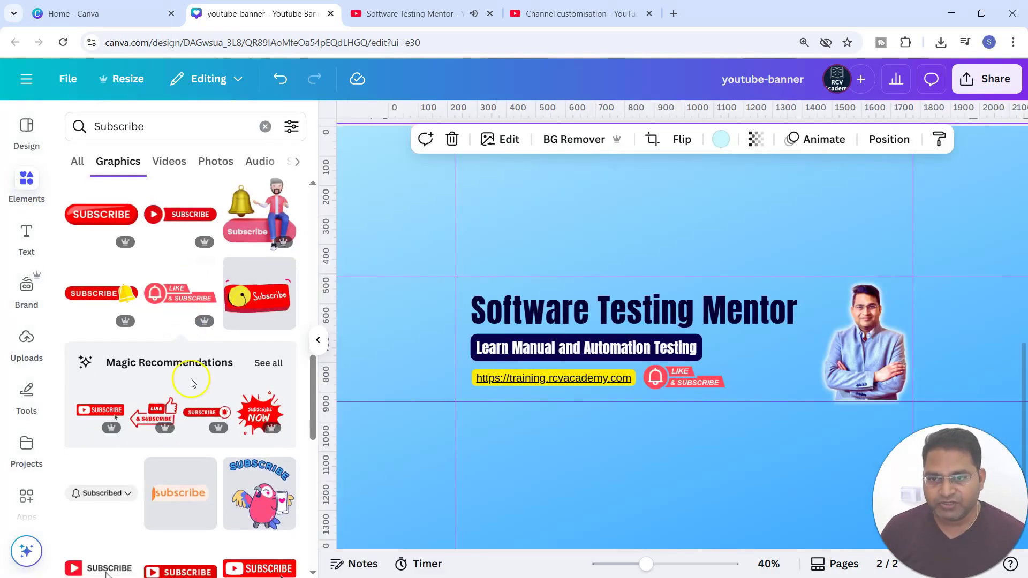
scroll(187, 391, down, 10)
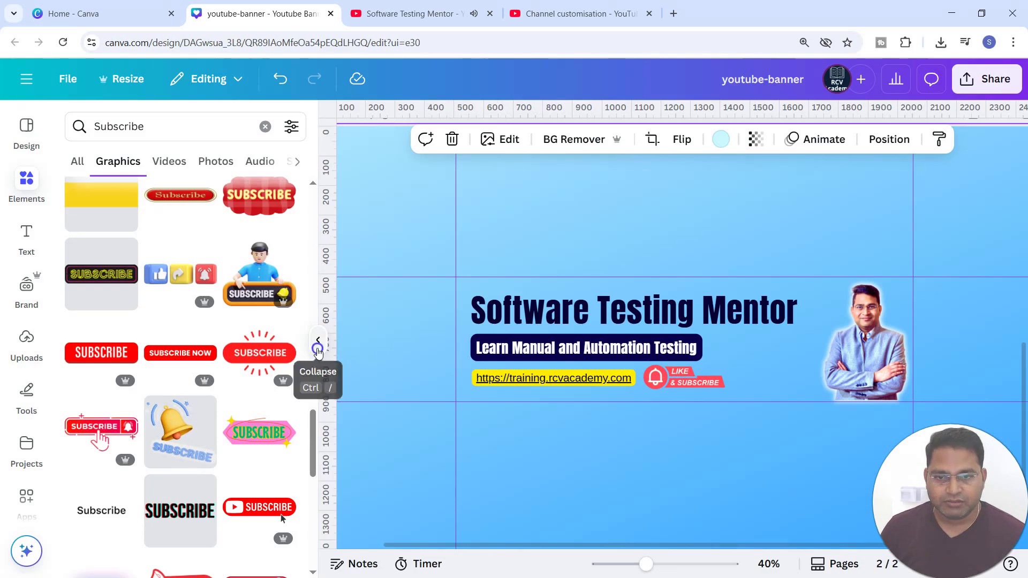
click(318, 343)
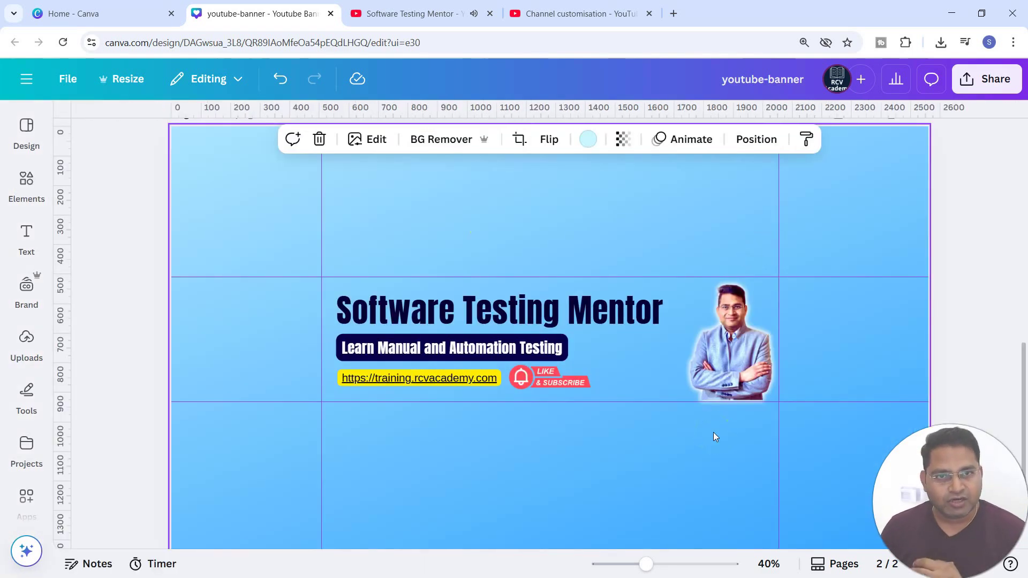